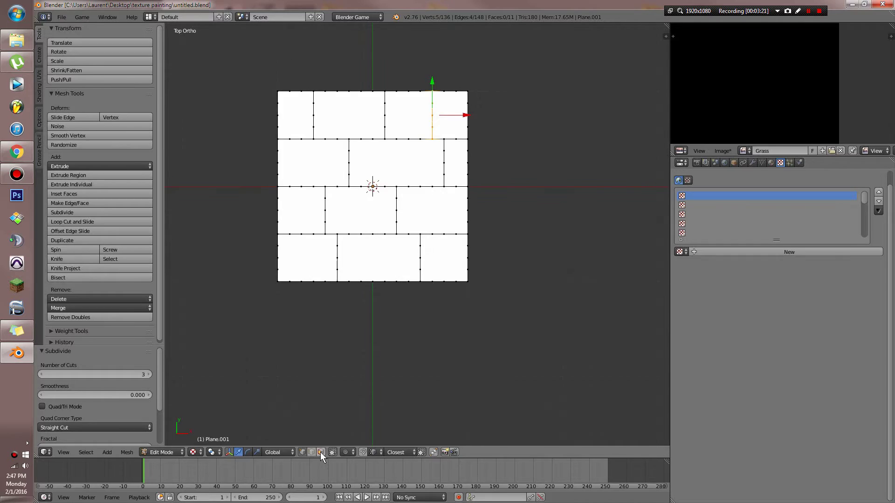
pyautogui.press('a')
pyautogui.moveTo(390, 313); pyautogui.dragTo(390, 186, button='middle')
pyautogui.press('e')
pyautogui.rightClick(421, 187)
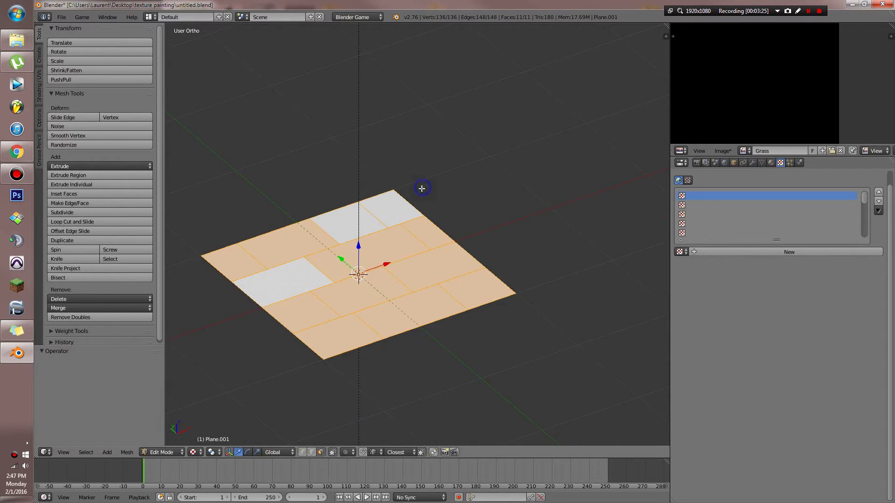
pyautogui.hotkey('alt', 'e')
pyautogui.click(385, 276)
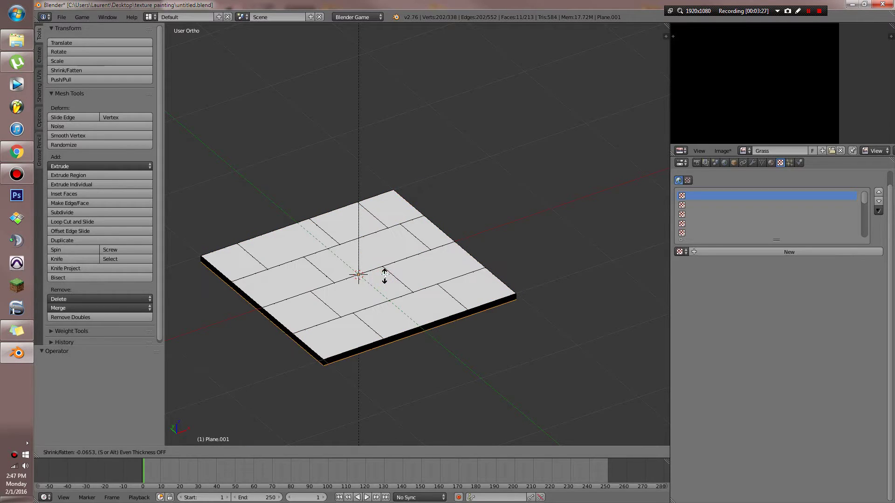
pyautogui.rightClick(386, 278)
pyautogui.hotkey('ctrl', 'space')
pyautogui.hotkey('ctrl', 'z')
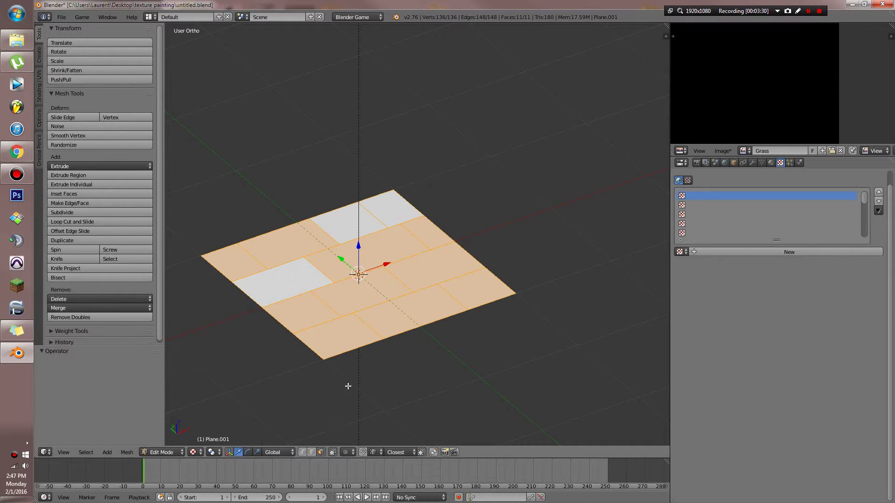
# Fill the missing brick face at the far corner of the plane from its boundary vertices, working in wireframe
pyautogui.press('z')
pyautogui.press('z')
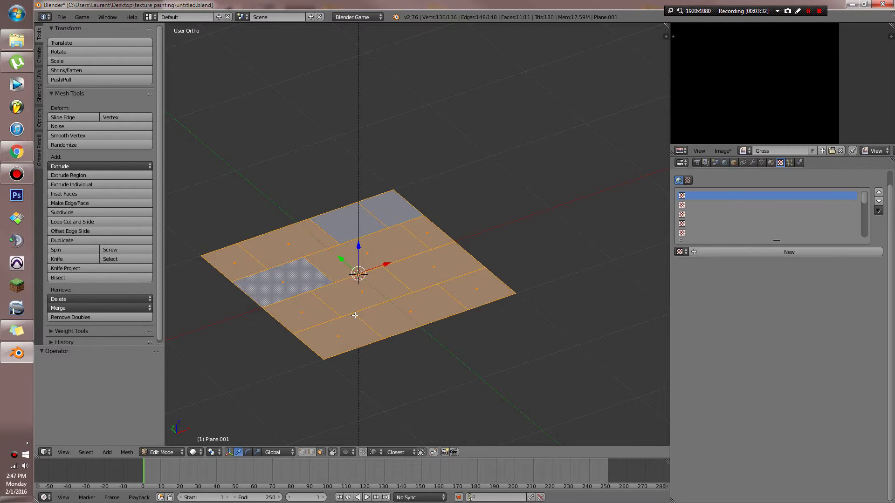
pyautogui.press('a')
pyautogui.press('z')
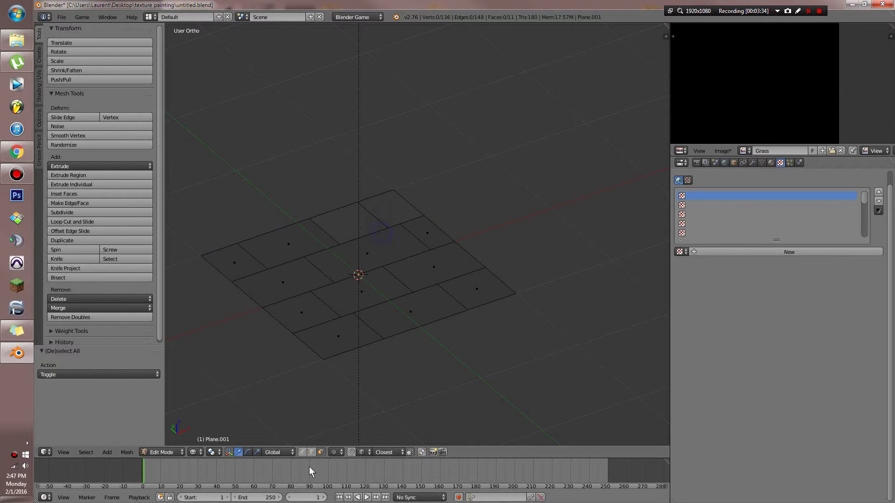
pyautogui.rightClick(369, 199)
pyautogui.keyDown('alt'); pyautogui.rightClick(376, 216); pyautogui.keyUp('alt')
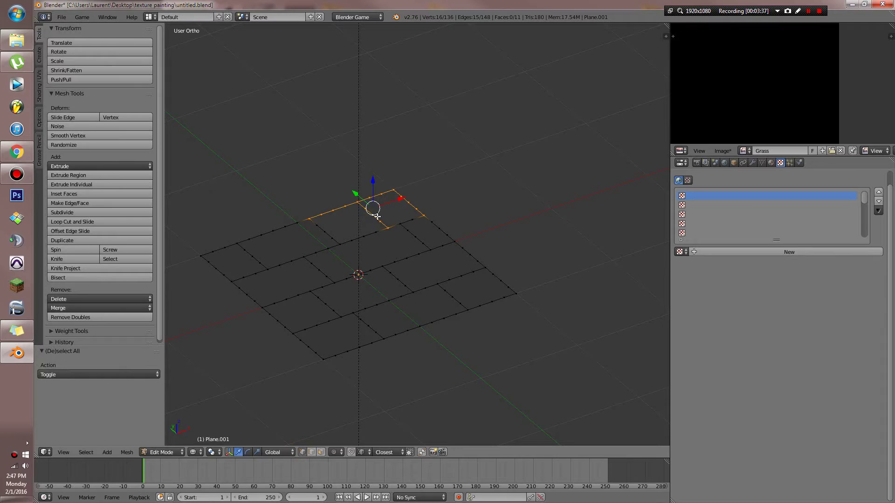
pyautogui.keyDown('alt'); pyautogui.rightClick(401, 223); pyautogui.keyUp('alt')
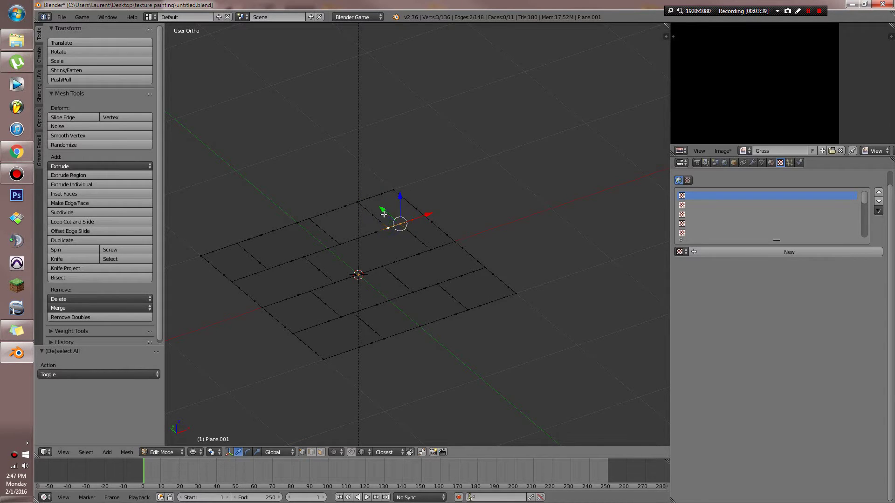
pyautogui.keyDown('alt'); pyautogui.rightClick(423, 203); pyautogui.keyUp('alt')
pyautogui.press('f')
# Fill the second missing brick face, next to the corner brick, from its circle-selected boundary vertices
pyautogui.press('a')
pyautogui.press('c')
pyautogui.moveTo(367, 227)
pyautogui.mouseDown()
pyautogui.moveTo(329, 219)
pyautogui.moveTo(389, 227)
pyautogui.mouseUp()
pyautogui.middleClick(408, 218)
pyautogui.rightClick(408, 218)
pyautogui.press('f')
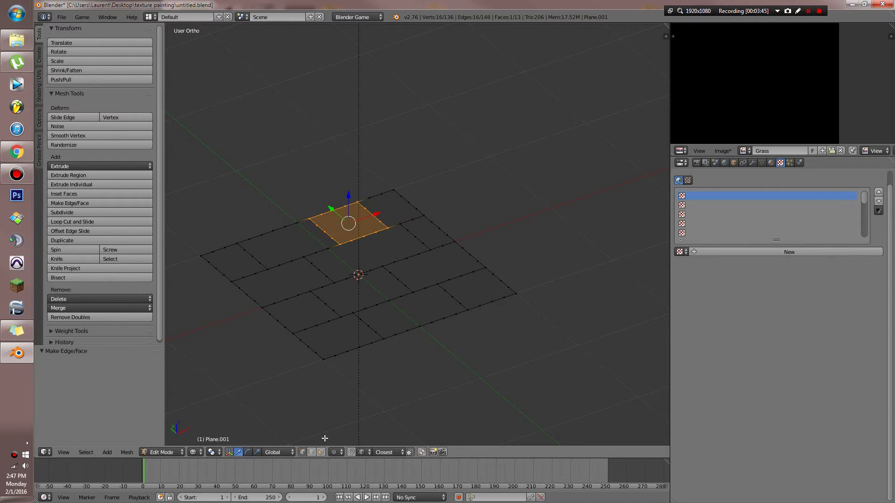
# Select the whole mesh, save over the existing blend file, and return to solid shading
pyautogui.press('a')
pyautogui.press('a')
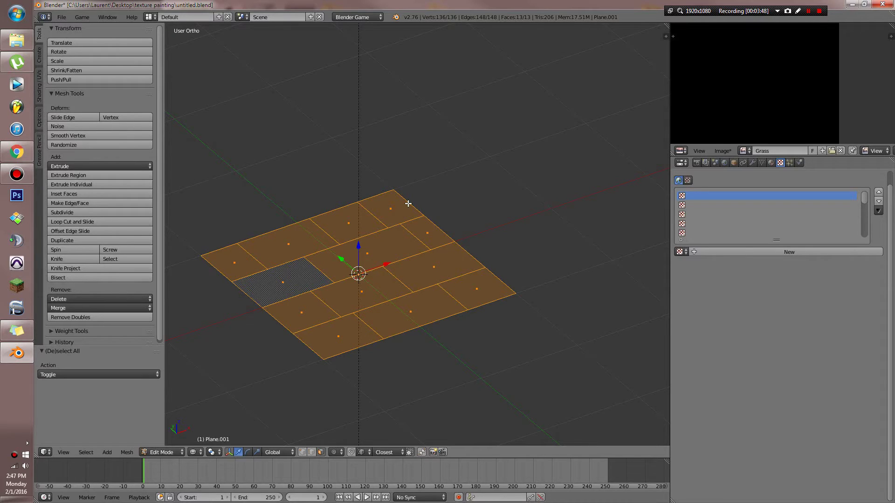
pyautogui.hotkey('ctrl', 's')
pyautogui.click(393, 181)
pyautogui.hotkey('alt', 'z')
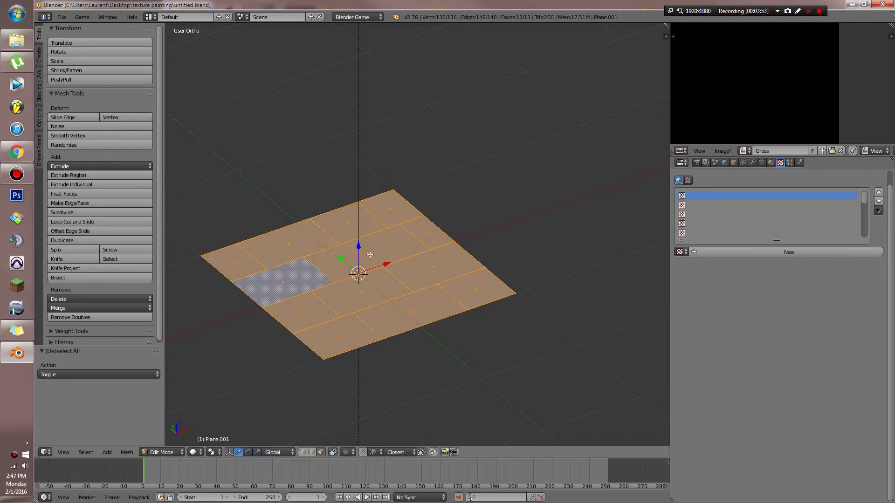
# Extrude all brick faces individually by about 0.098
pyautogui.hotkey('alt', 'e')
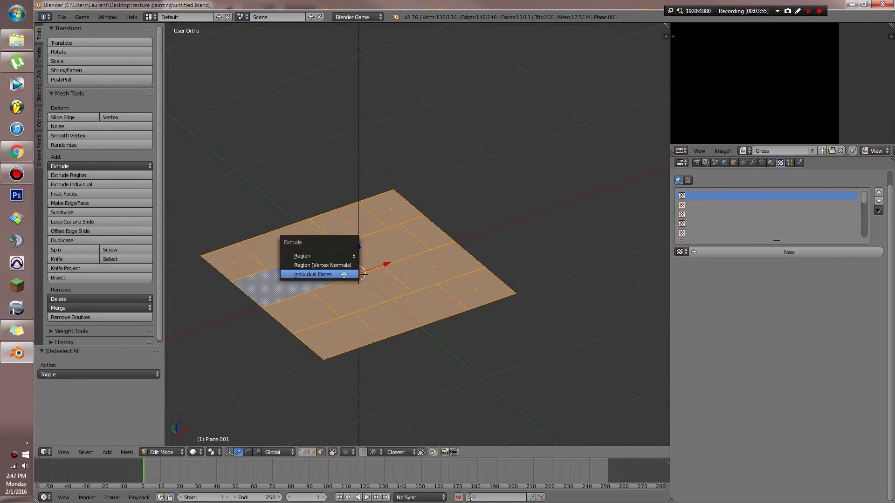
pyautogui.click(340, 279)
pyautogui.click(343, 280)
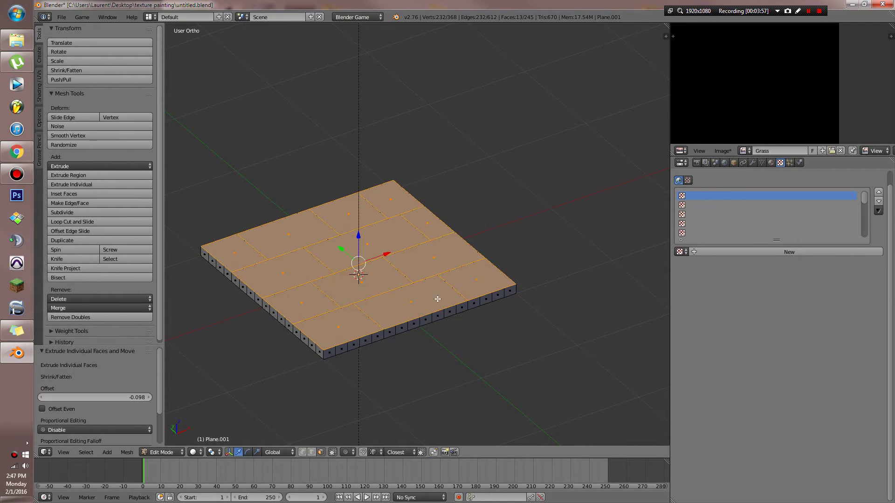
# Try to bevel all edges of the extruded brick tops with an offset of about 0.036
pyautogui.scroll(1, 438, 305)
pyautogui.scroll(3, 437, 305)
pyautogui.scroll(-1, 436, 305)
pyautogui.keyDown('shift'); pyautogui.moveTo(411, 285); pyautogui.dragTo(489, 226, button='middle'); pyautogui.keyUp('shift')
pyautogui.scroll(2, 469, 253)
pyautogui.press('w')
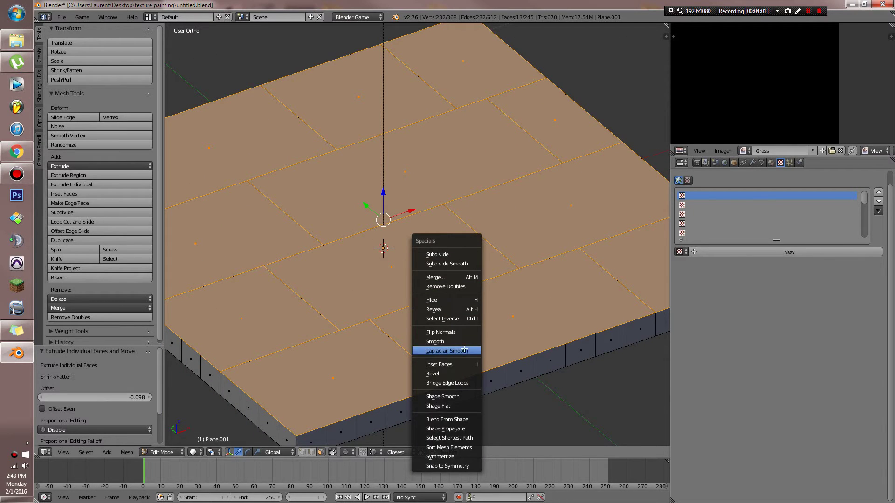
pyautogui.click(460, 364)
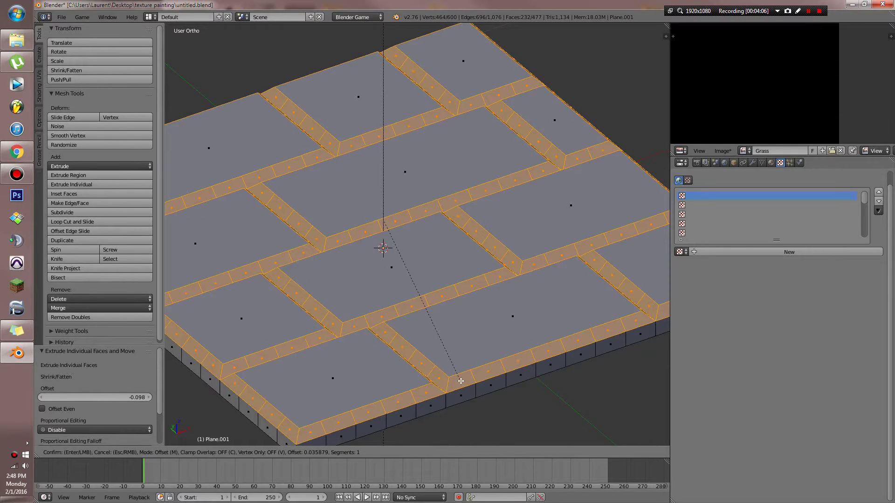
pyautogui.rightClick(460, 380)
# Undo the bevel and the individual face extrusion, back to the flat brick plane
pyautogui.hotkey('ctrl', 'z')
pyautogui.hotkey('ctrl', 'z')
pyautogui.hotkey('ctrl', 'z')
pyautogui.scroll(-4, 555, 263)
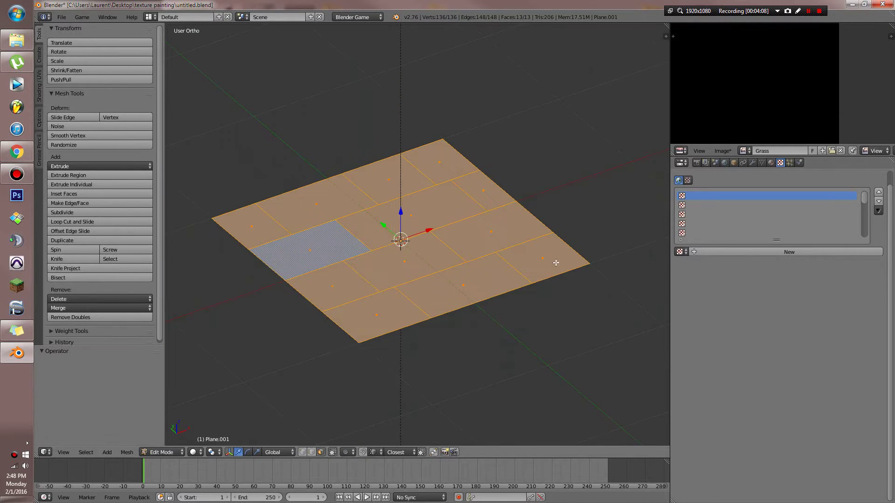
# Extrude all brick faces individually by about 0.095
pyautogui.scroll(3, 438, 281)
pyautogui.hotkey('alt', 'e')
pyautogui.click(438, 282)
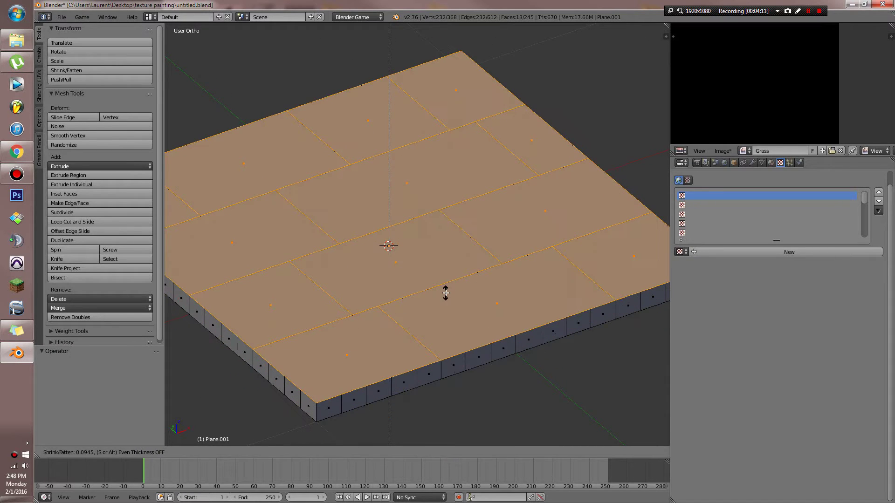
pyautogui.click(445, 292)
# Switch to edge selection and show the mesh from the top in wireframe
pyautogui.click(311, 452)
pyautogui.scroll(-3, 324, 354)
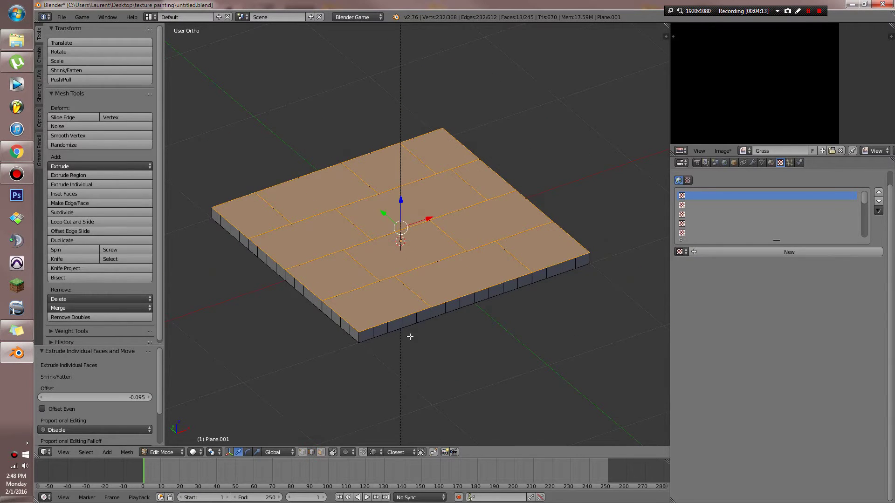
pyautogui.press('KP_7')
pyautogui.scroll(-1, 442, 329)
pyautogui.press('z')
# Try to circle-deselect the outer side edges of the two upper brick rows, and undo the deselection
pyautogui.press('c')
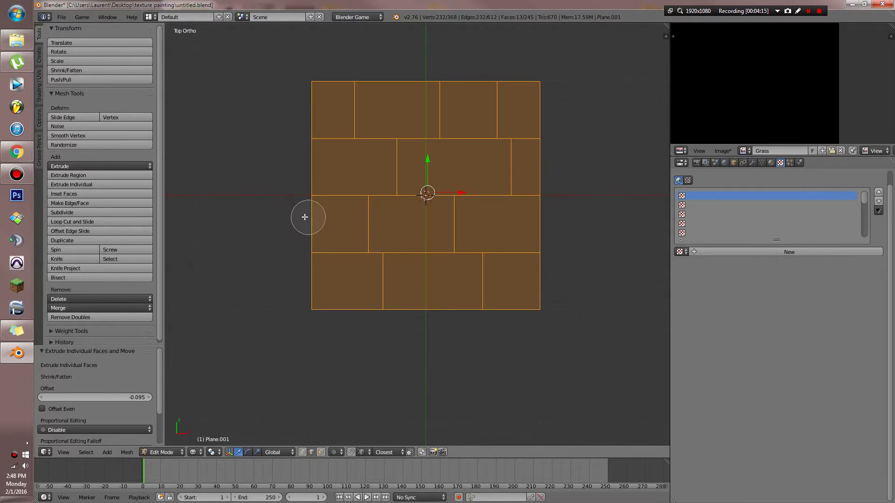
pyautogui.moveTo(507, 200); pyautogui.dragTo(537, 171, button='middle')
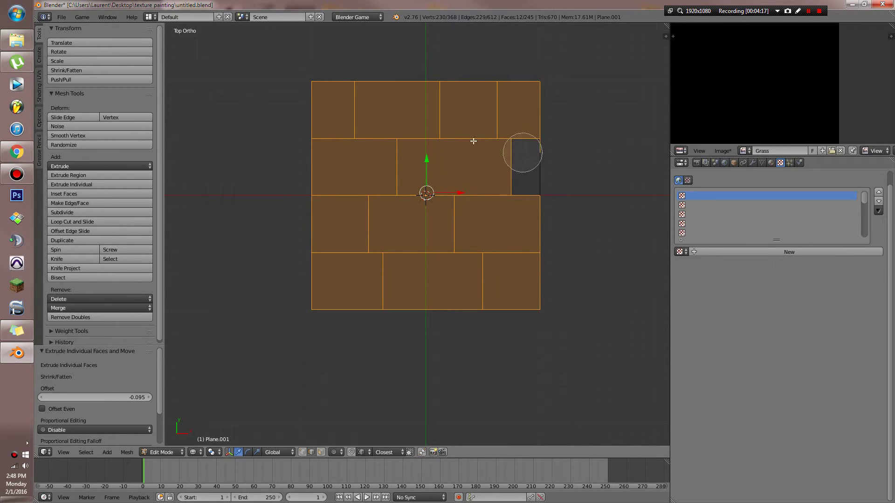
pyautogui.middleClick(308, 108)
pyautogui.middleClick(548, 110)
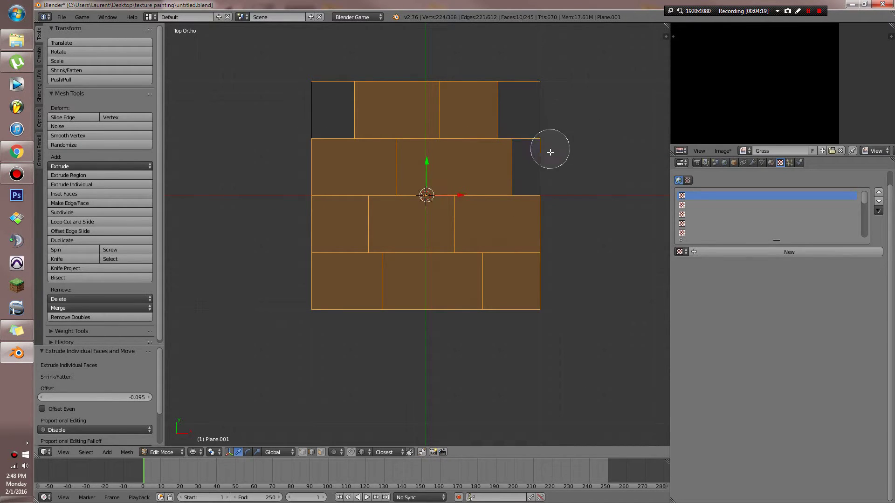
pyautogui.scroll(4, 549, 152)
pyautogui.moveTo(526, 138); pyautogui.dragTo(531, 138, button='middle')
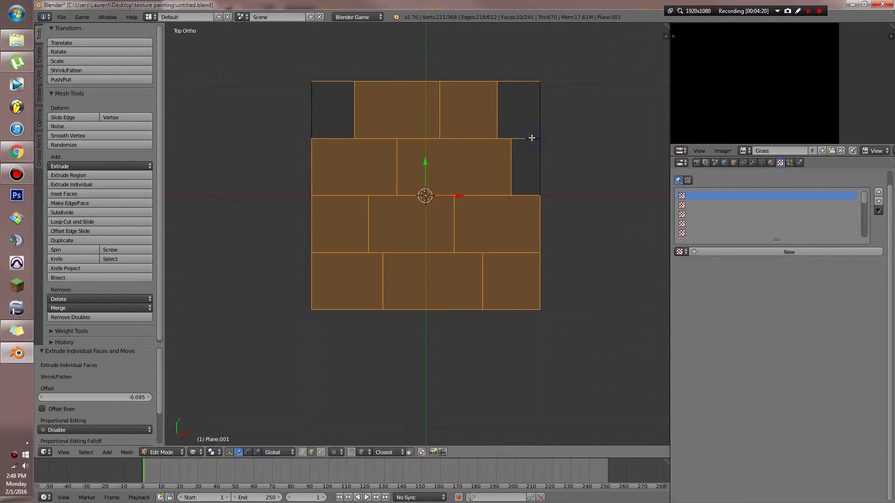
pyautogui.hotkey('ctrl', 'z')
# Circle-deselect the outer side edges of the two upper brick rows and the bottom row on both sides
pyautogui.press('c')
pyautogui.middleClick(543, 163)
pyautogui.middleClick(548, 107)
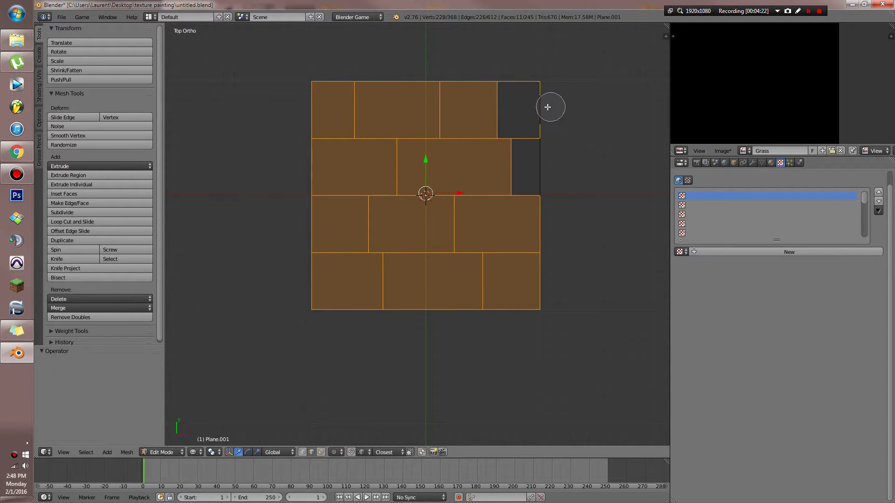
pyautogui.moveTo(343, 111)
pyautogui.mouseDown(button='middle')
pyautogui.moveTo(295, 114)
pyautogui.moveTo(295, 160)
pyautogui.mouseUp(button='middle')
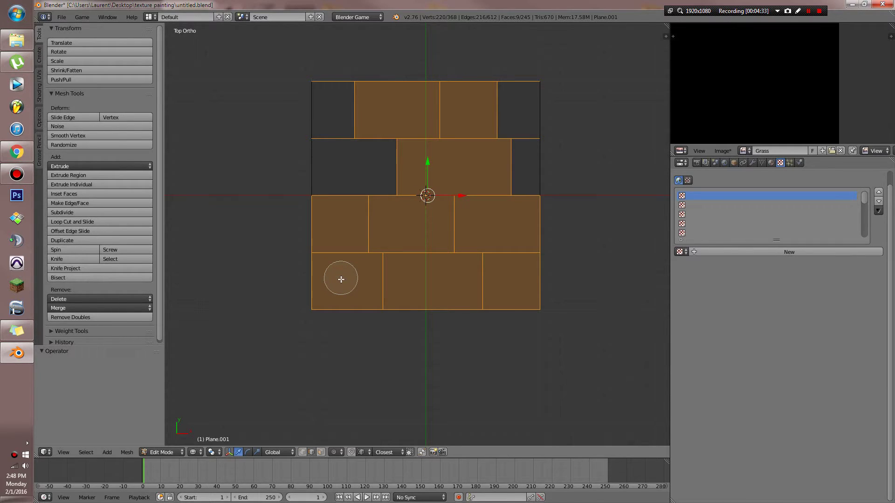
pyautogui.middleClick(299, 285)
pyautogui.middleClick(540, 285)
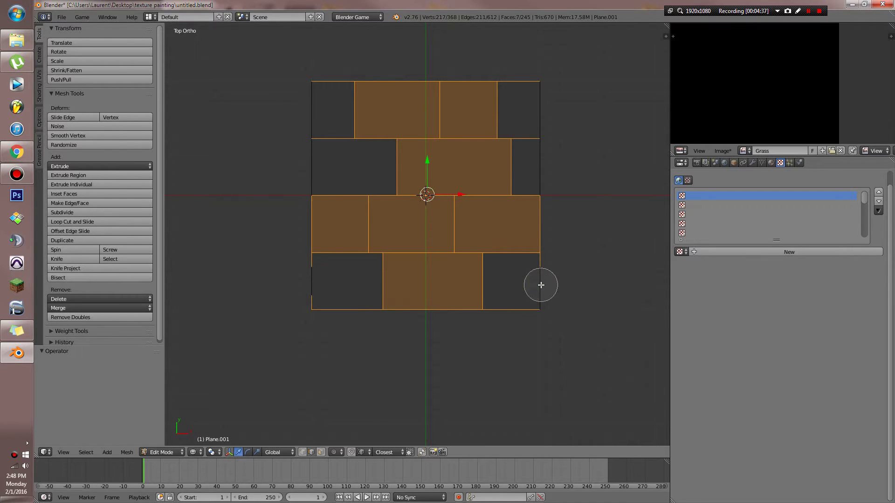
pyautogui.rightClick(540, 284)
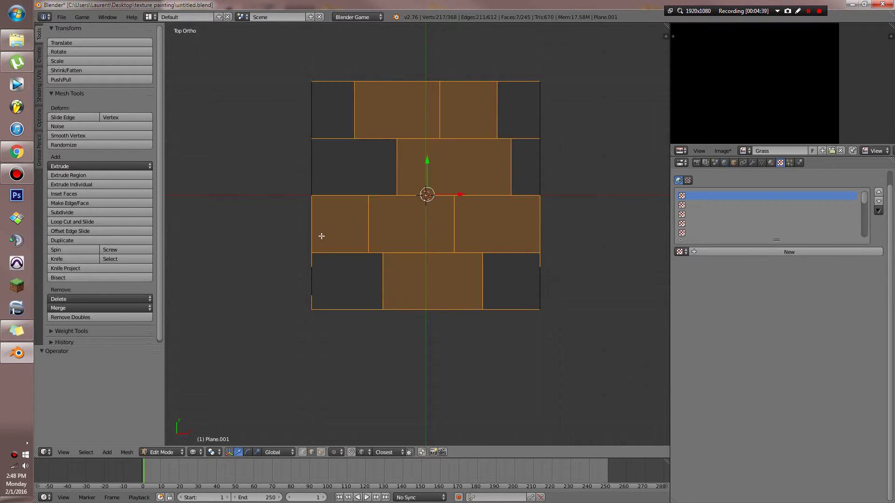
# Circle-deselect the outer side edges of the third brick row and the leftover selected edges along the sides
pyautogui.press('c')
pyautogui.middleClick(307, 221)
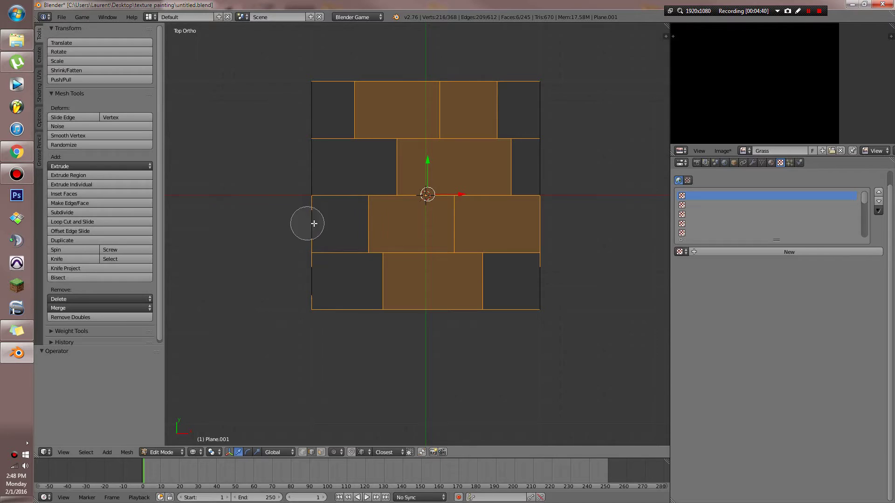
pyautogui.moveTo(554, 227); pyautogui.dragTo(539, 224, button='middle')
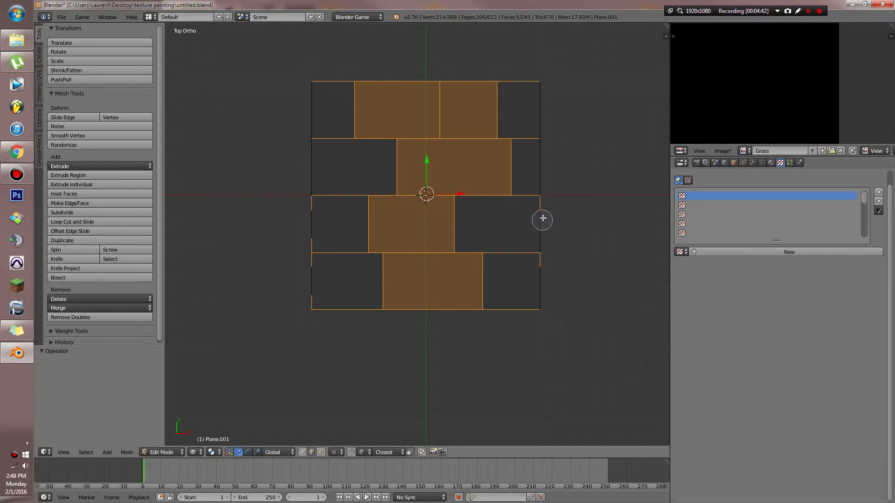
pyautogui.moveTo(344, 283)
pyautogui.mouseDown(button='middle')
pyautogui.moveTo(307, 289)
pyautogui.moveTo(311, 205)
pyautogui.mouseUp(button='middle')
pyautogui.rightClick(436, 242)
# Bevel the remaining selected brick edges with an offset of about 0.052 and one segment
pyautogui.moveTo(457, 268); pyautogui.dragTo(530, 200, button='middle')
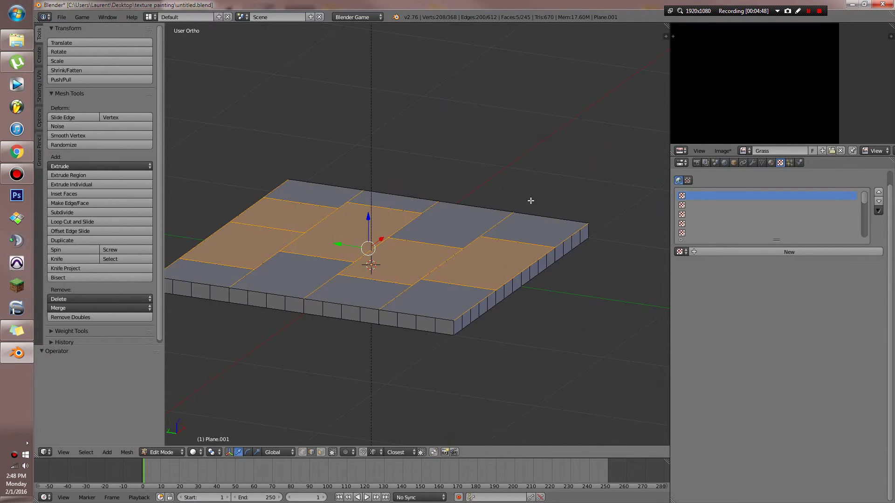
pyautogui.scroll(4, 532, 274)
pyautogui.press('w')
pyautogui.click(534, 279)
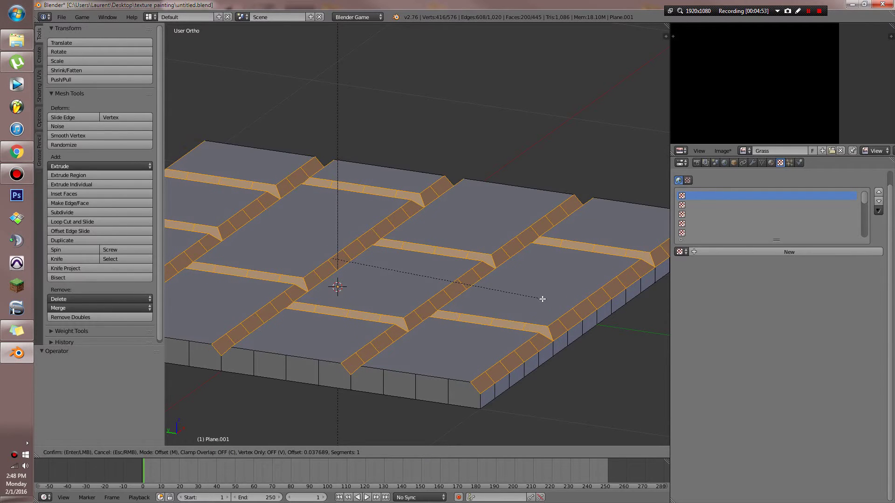
pyautogui.click(543, 301)
# Return to the top view and leave Edit Mode to inspect the beveled brick pattern
pyautogui.press('KP_7')
pyautogui.scroll(-5, 544, 295)
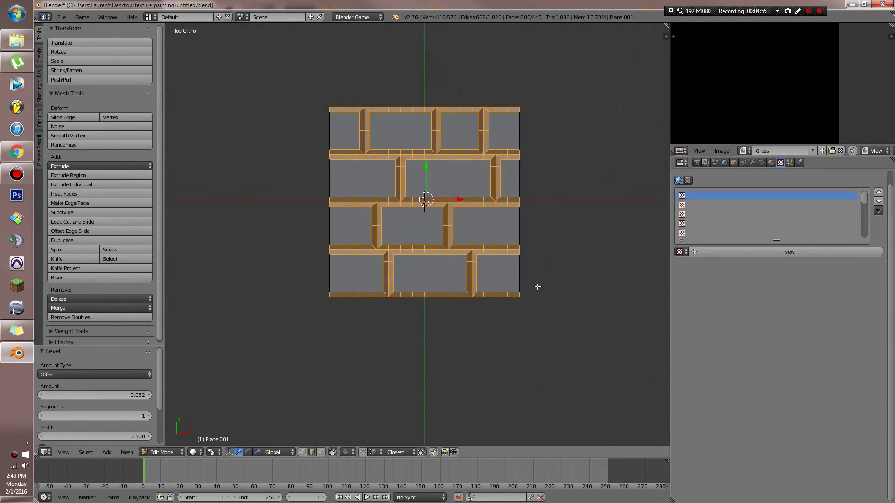
pyautogui.scroll(-1, 537, 287)
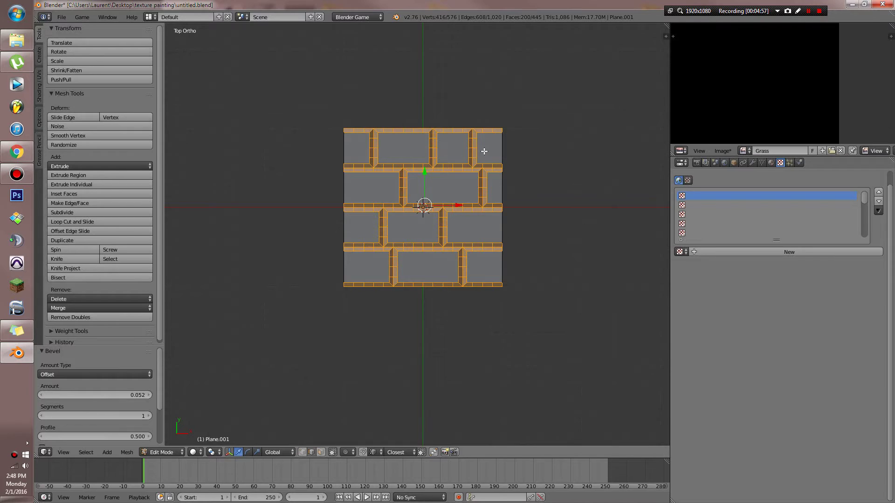
pyautogui.scroll(2, 495, 263)
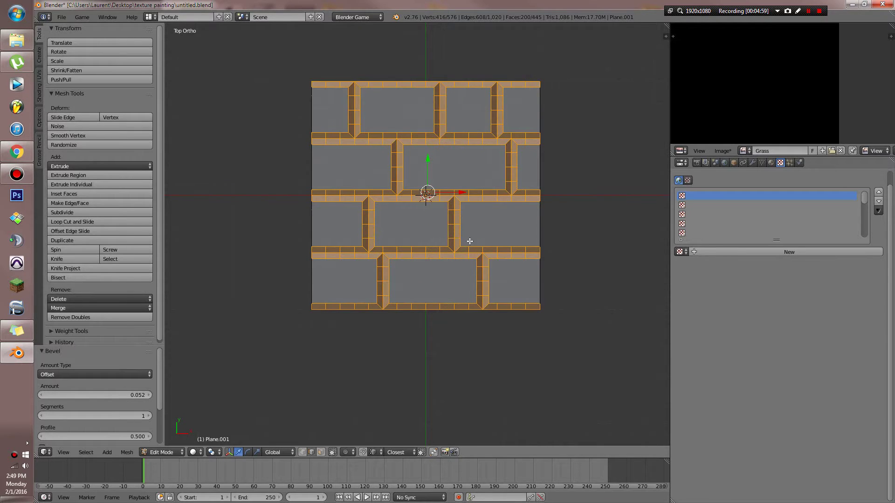
pyautogui.press('Tab')
pyautogui.scroll(1, 461, 234)
pyautogui.scroll(-2, 461, 233)
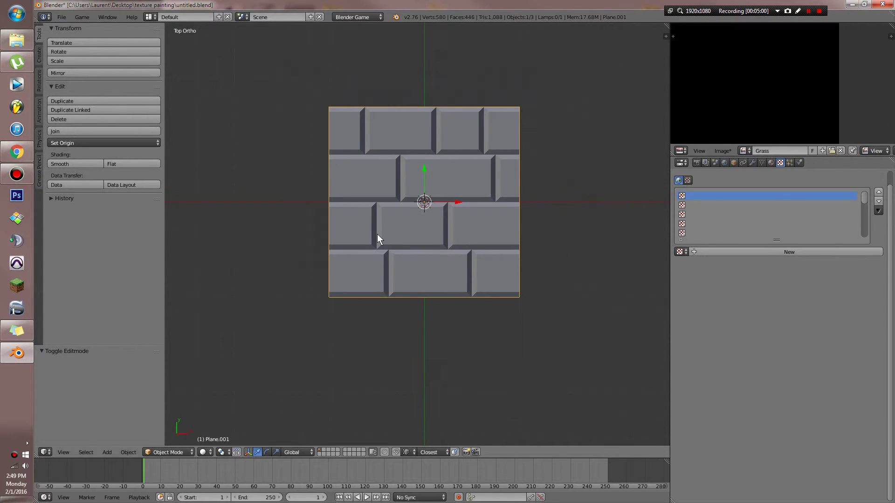
# Test the tiling by duplicating the brick plane along global X beside the original, and delete the copy
pyautogui.hotkey('shift', 'd')
pyautogui.press('x')
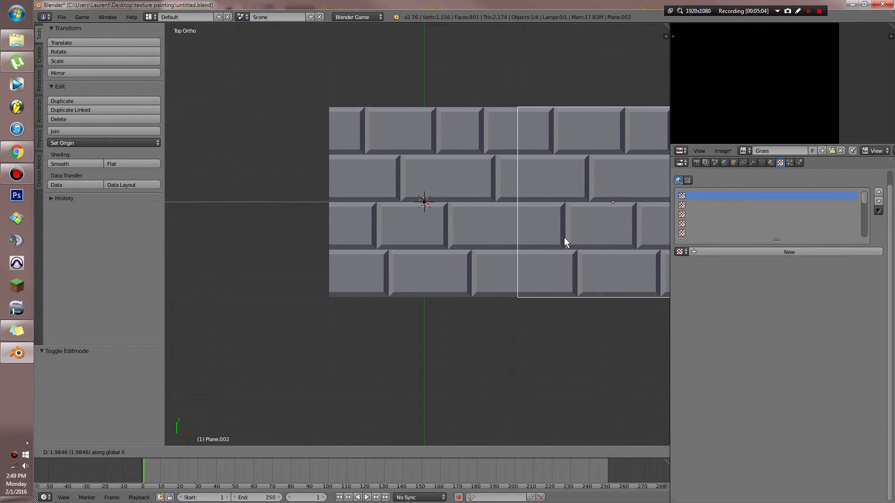
pyautogui.rightClick(564, 236)
pyautogui.press('Delete')
# Select the original brick plane and save the blend file
pyautogui.rightClick(446, 227)
pyautogui.hotkey('ctrl', 's')
pyautogui.scroll(1, 494, 283)
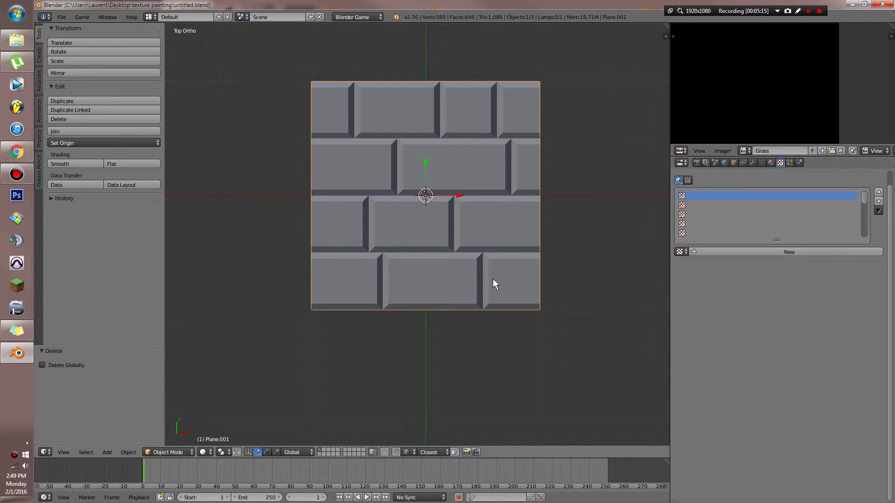
# Add a new Image or Movie texture to the first empty world texture slot
pyautogui.scroll(-1, 493, 278)
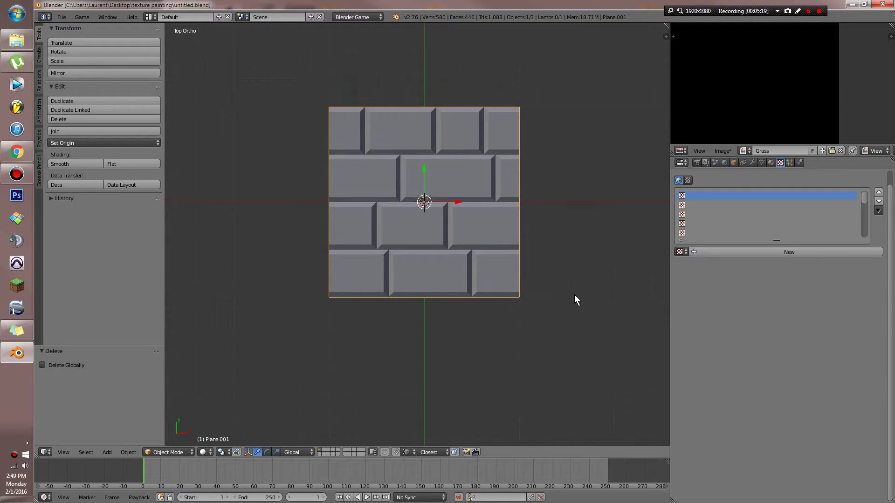
pyautogui.click(717, 253)
pyautogui.click(723, 251)
pyautogui.click(563, 264)
# Subdivide the entire brick plane mesh with one cut and return to Object Mode
pyautogui.press('Tab')
pyautogui.press('w')
pyautogui.press('a')
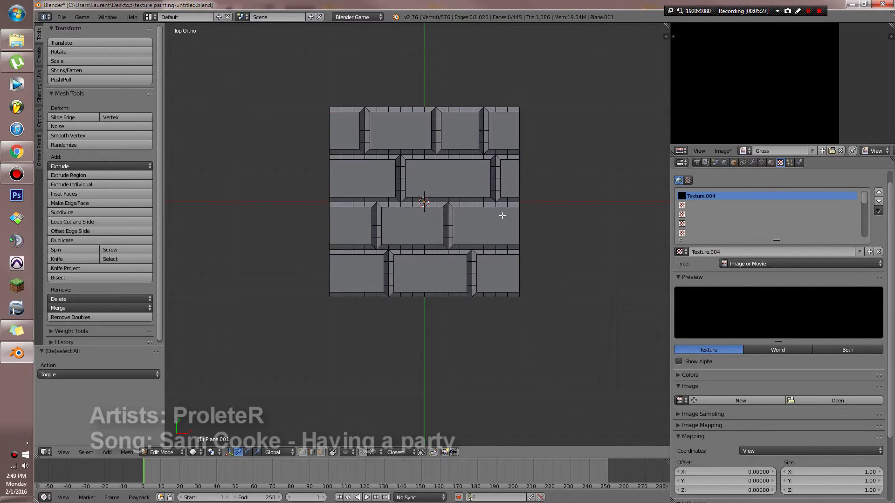
pyautogui.press('a')
pyautogui.press('w')
pyautogui.click(469, 100)
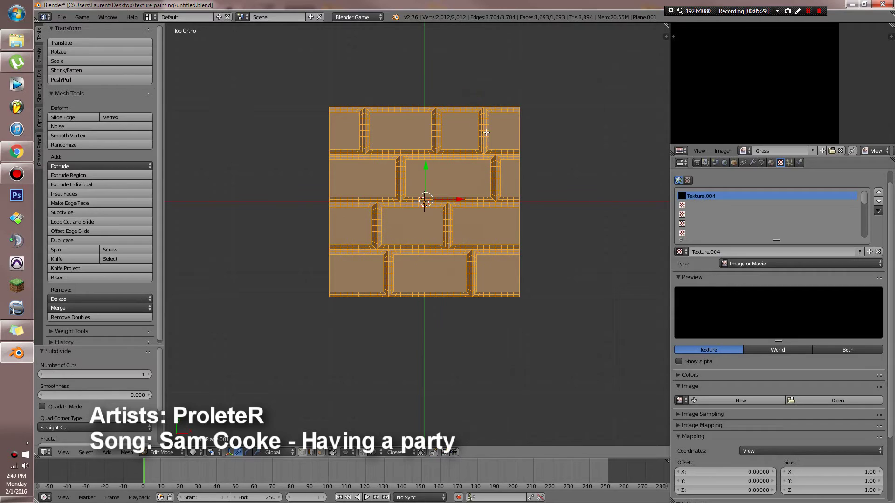
pyautogui.press('Tab')
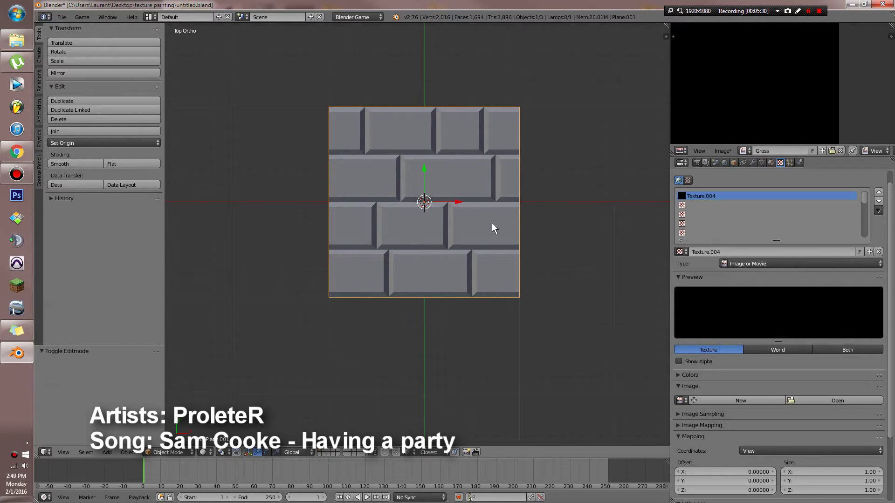
# Try a Subdivision Surface modifier on the brick plane and remove it
pyautogui.click(752, 163)
pyautogui.click(704, 194)
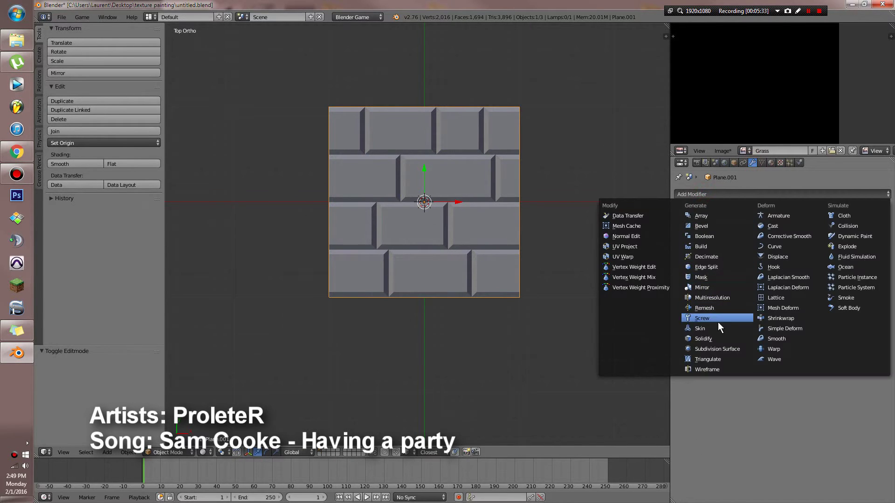
pyautogui.click(710, 349)
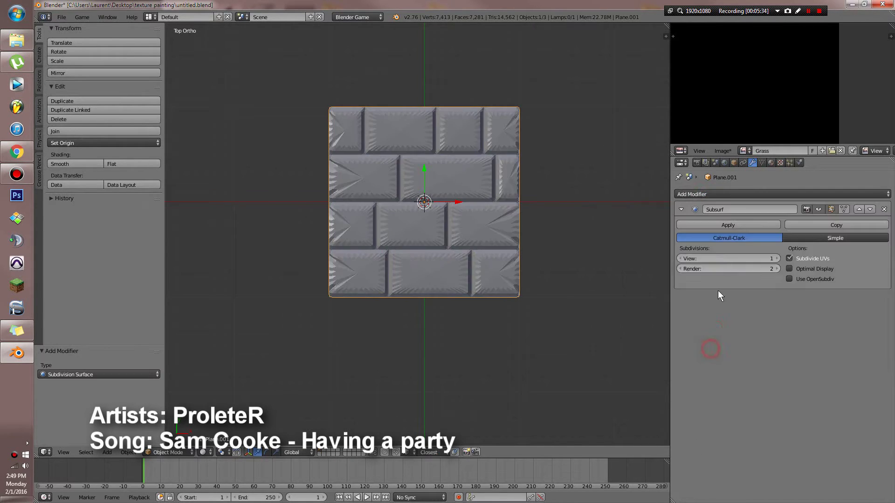
pyautogui.click(884, 209)
# Add a Displace modifier to the brick plane and show its texture settings
pyautogui.click(851, 195)
pyautogui.click(779, 255)
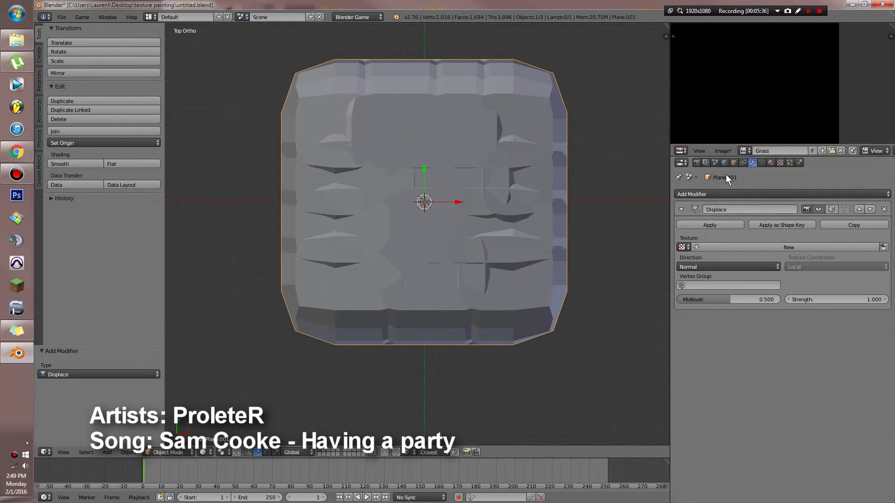
pyautogui.click(780, 163)
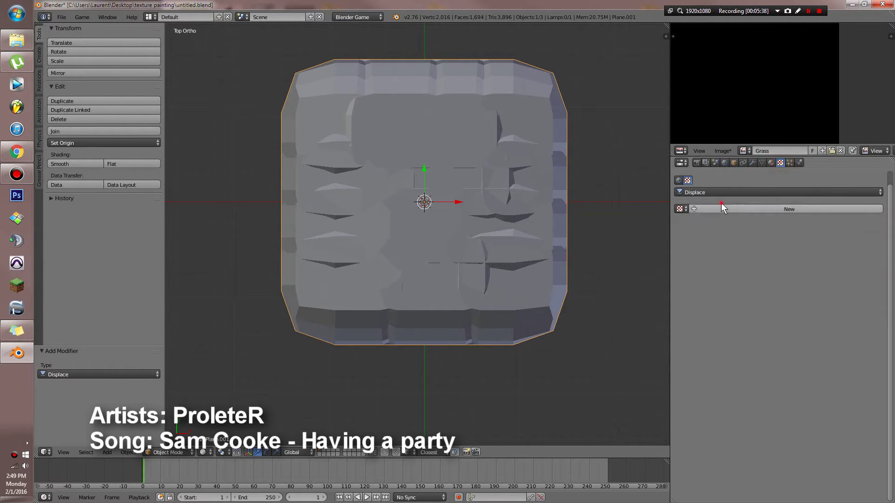
# Give the brick plane a new material with a texture of type Clouds
pyautogui.click(771, 162)
pyautogui.click(724, 225)
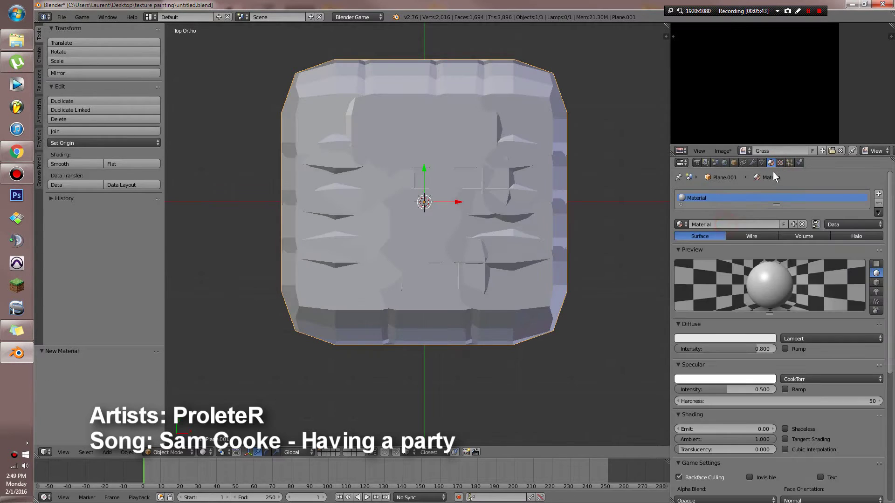
pyautogui.click(781, 163)
pyautogui.click(712, 249)
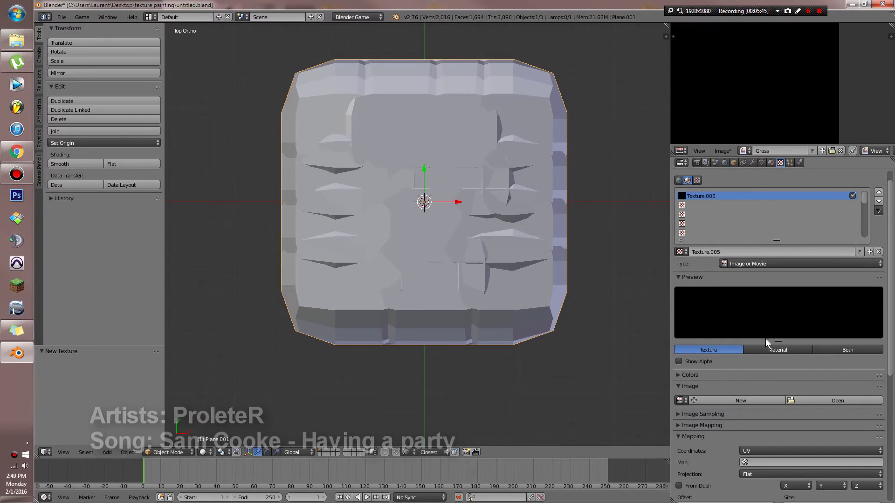
pyautogui.click(759, 263)
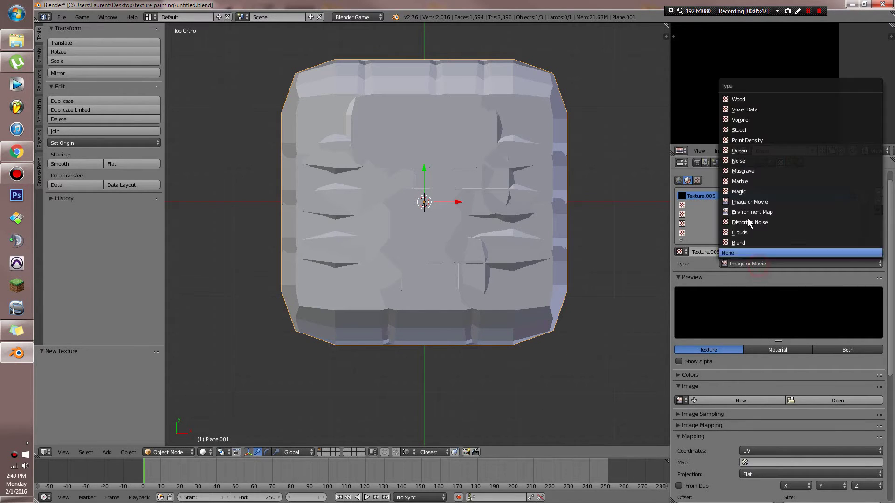
pyautogui.click(739, 233)
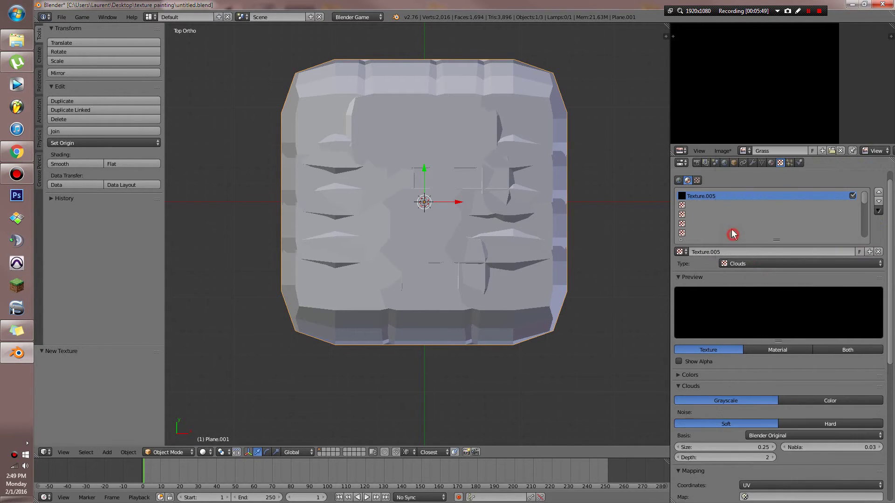
# Try the Displace modifier at a strength of 0.1 and remove it from the brick plane
pyautogui.click(771, 163)
pyautogui.click(761, 163)
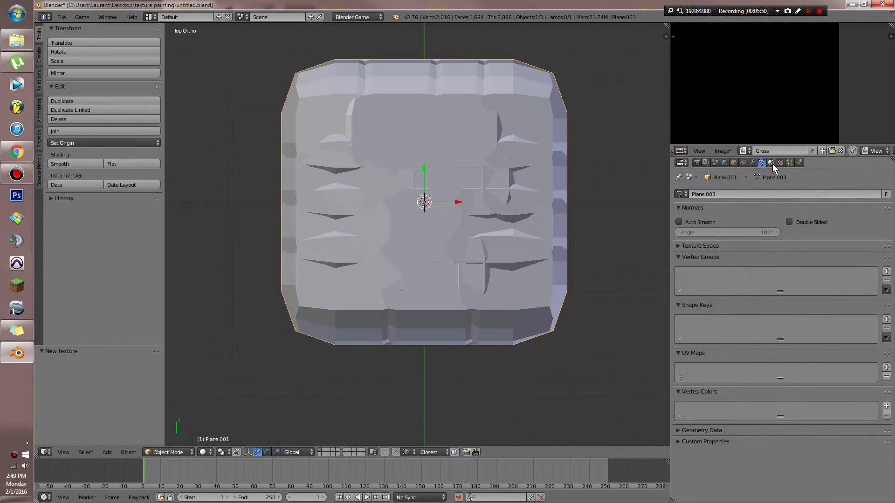
pyautogui.click(753, 162)
pyautogui.moveTo(839, 299)
pyautogui.mouseDown()
pyautogui.moveTo(801, 299)
pyautogui.moveTo(834, 299)
pyautogui.mouseUp()
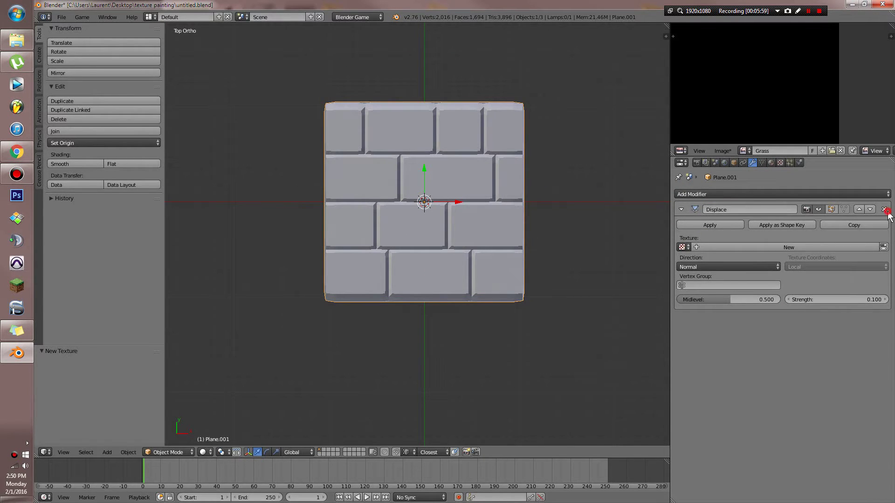
pyautogui.click(883, 209)
# Unlink the material from the brick plane and save the blend file
pyautogui.click(771, 163)
pyautogui.click(790, 210)
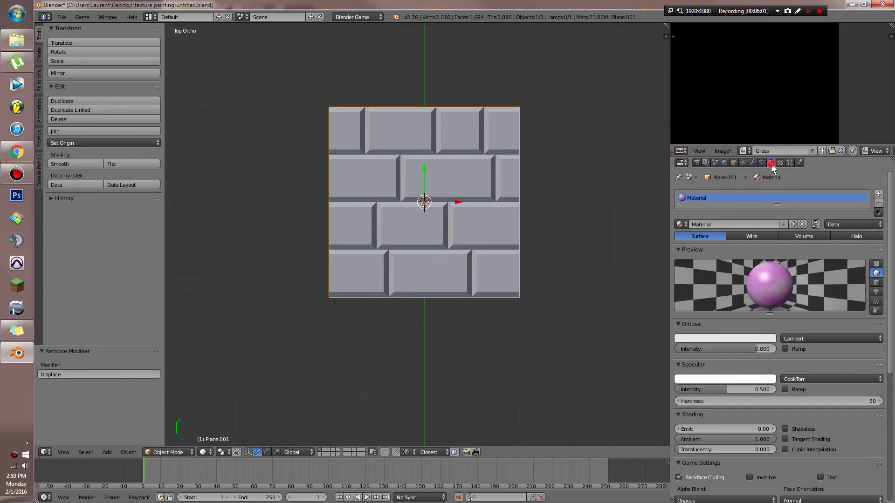
pyautogui.click(801, 224)
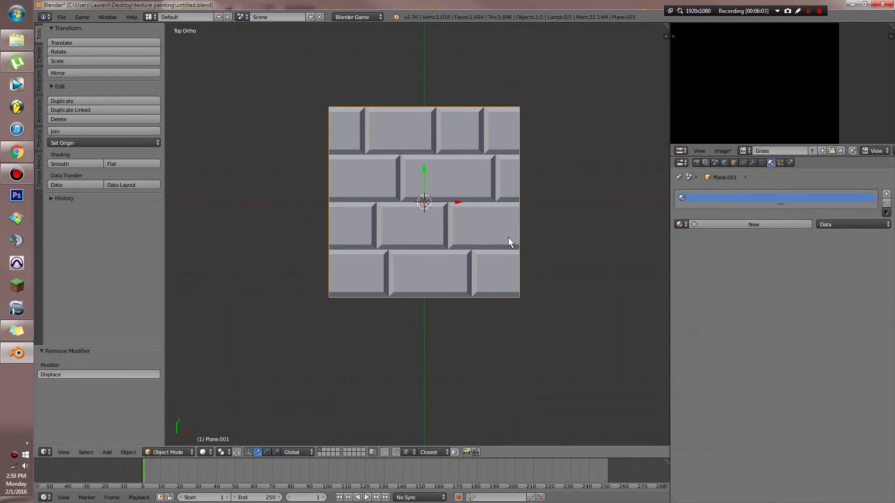
pyautogui.hotkey('ctrl', 's')
# Inspect the bricks from an angle, return to the top view, switch to Sculpt Mode and enable Dyntopo
pyautogui.moveTo(493, 274); pyautogui.dragTo(463, 340, button='middle')
pyautogui.scroll(4, 515, 282)
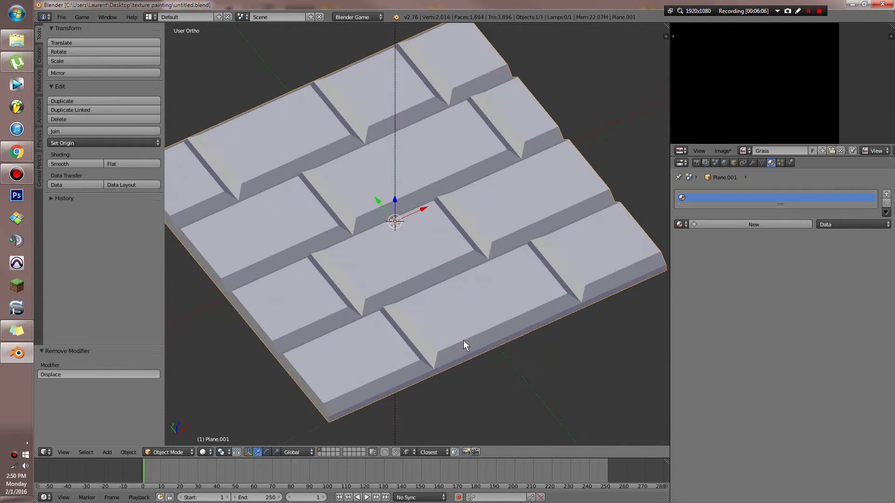
pyautogui.scroll(-3, 461, 337)
pyautogui.press('KP_7')
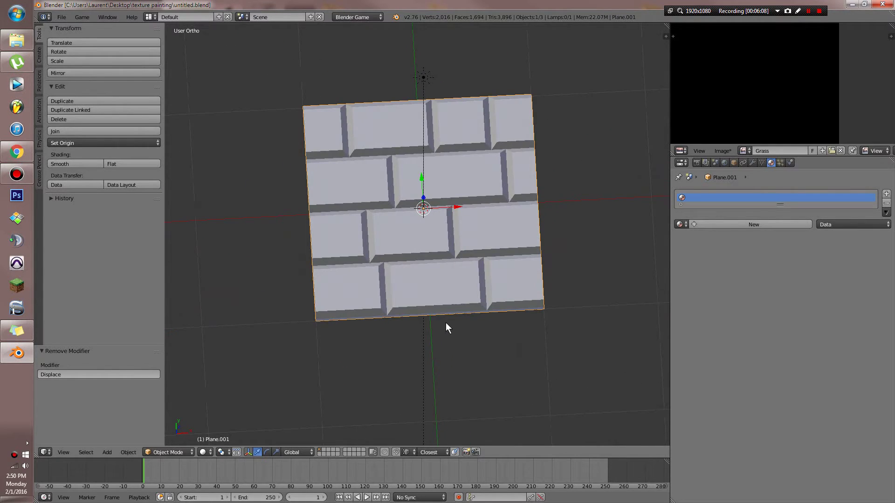
pyautogui.scroll(-3, 451, 326)
pyautogui.scroll(2, 451, 334)
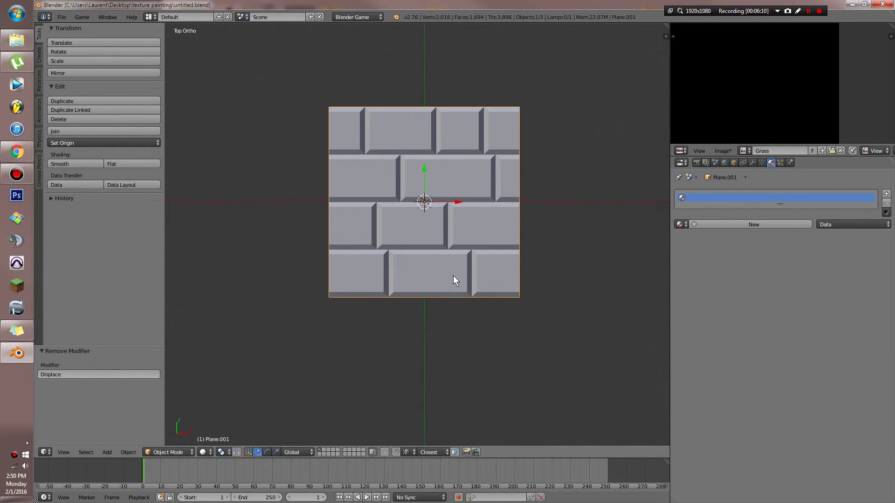
pyautogui.keyDown('shift'); pyautogui.moveTo(454, 277); pyautogui.dragTo(423, 349, button='middle'); pyautogui.keyUp('shift')
pyautogui.click(168, 452)
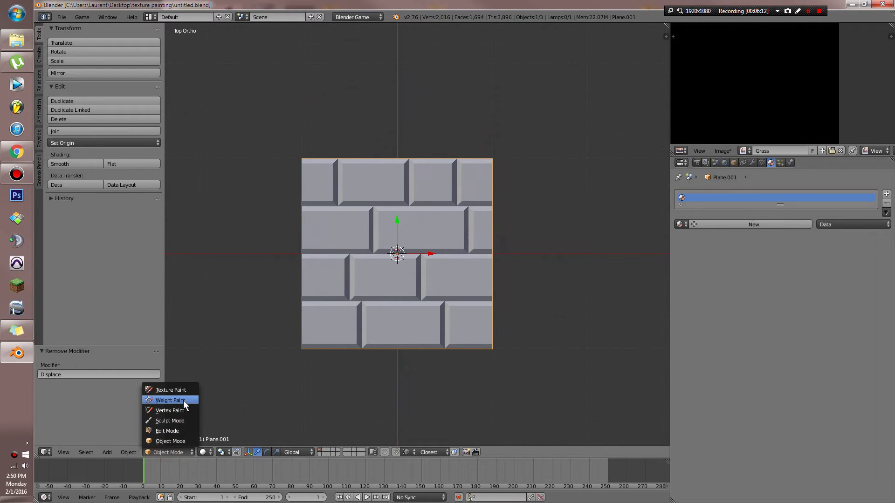
pyautogui.click(182, 422)
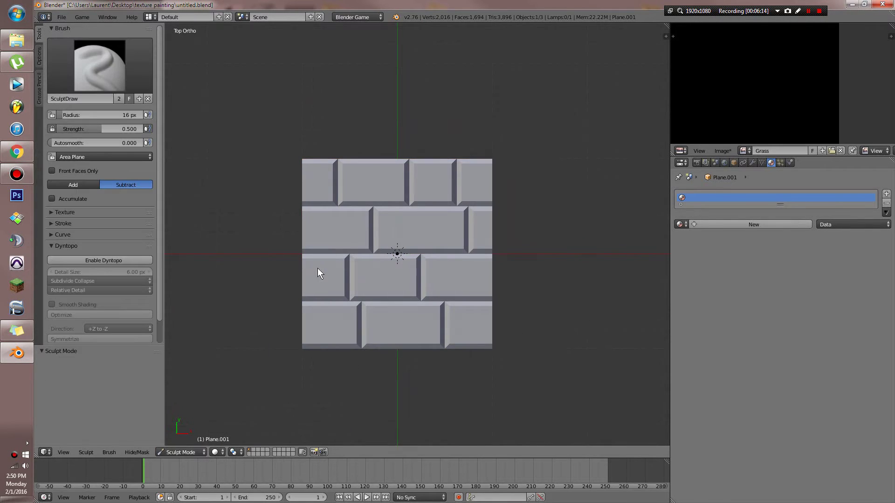
pyautogui.scroll(-1, 317, 267)
pyautogui.click(61, 258)
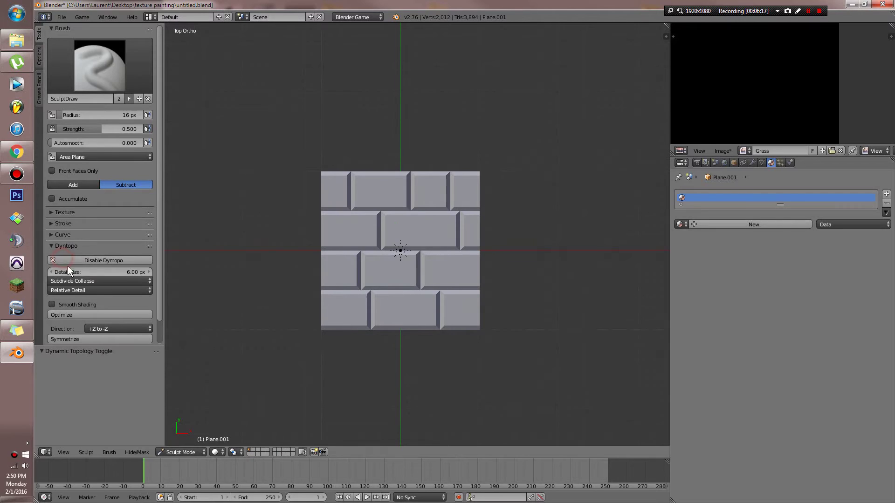
# Try a test sculpt stroke across the bricks and undo it
pyautogui.scroll(-1, 75, 272)
pyautogui.scroll(2, 435, 284)
pyautogui.scroll(1, 435, 284)
pyautogui.moveTo(352, 292); pyautogui.dragTo(407, 299)
pyautogui.hotkey('ctrl', 'z')
# Turn off X-axis mirroring in the sculpt symmetry settings
pyautogui.click(84, 332)
pyautogui.scroll(-5, 94, 315)
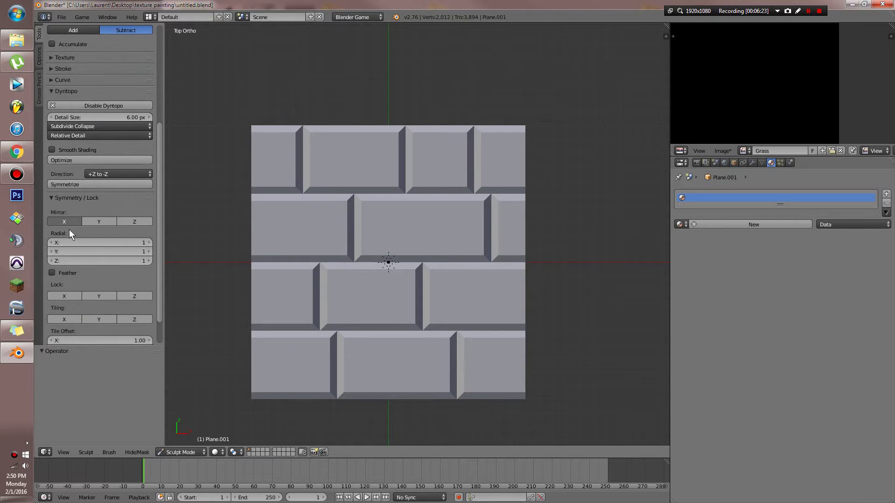
pyautogui.hotkey('ctrl', 'z')
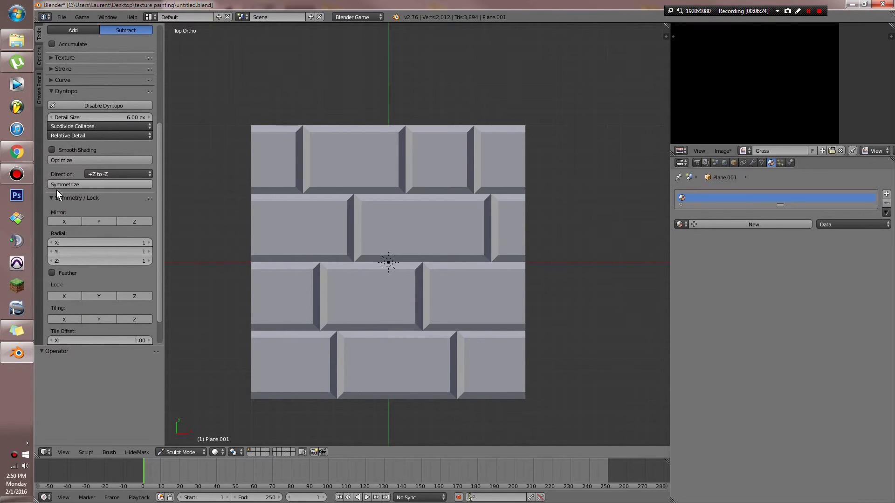
pyautogui.click(70, 198)
pyautogui.scroll(3, 389, 305)
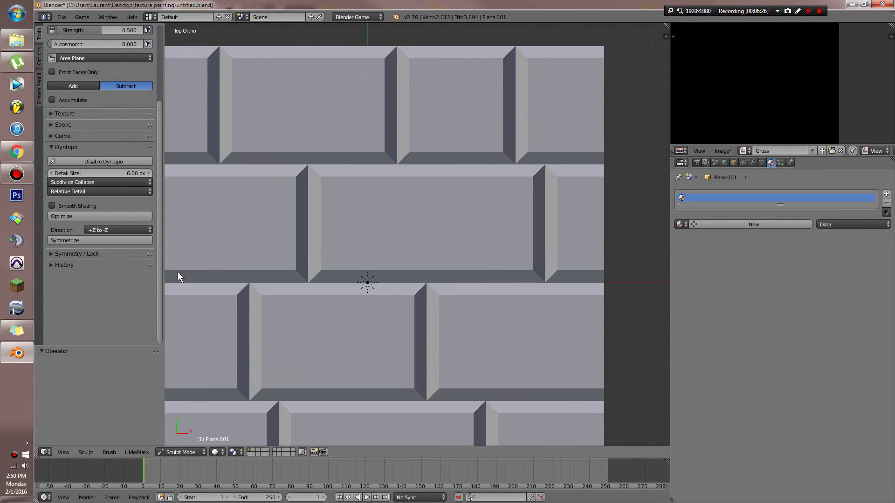
pyautogui.scroll(5, 127, 179)
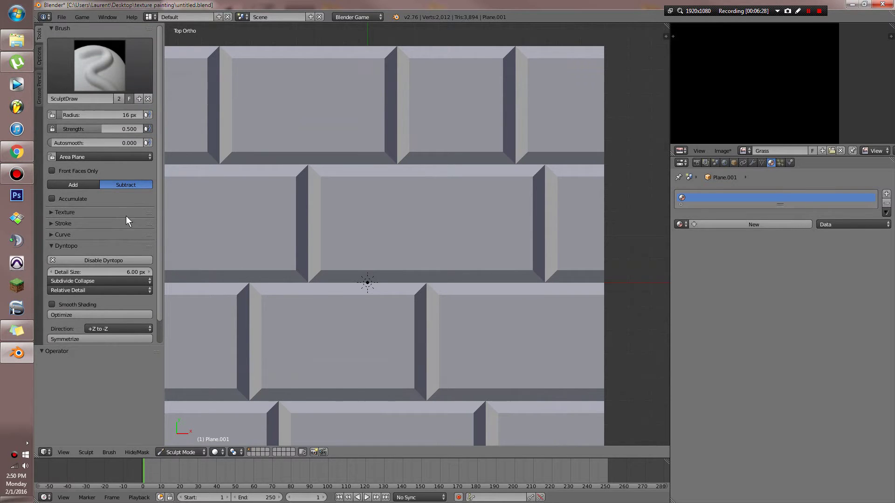
# Chip the upper-left bevel of the middle brick in the third row with the subtracting SculptDraw brush, radius 16 px and strength 0.5
pyautogui.scroll(-1, 280, 237)
pyautogui.scroll(-2, 339, 309)
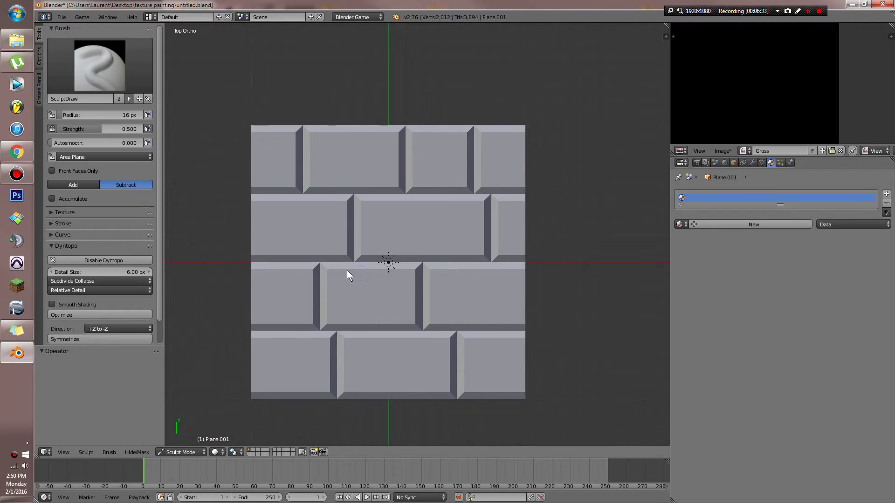
pyautogui.scroll(1, 371, 287)
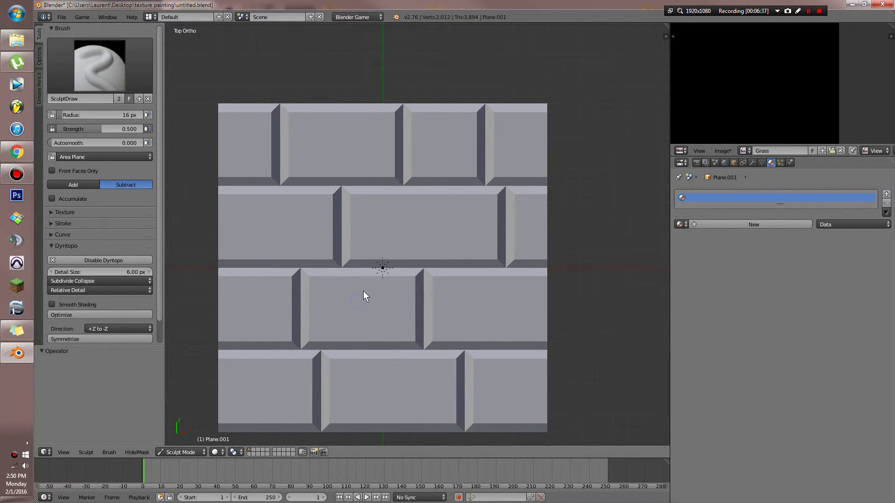
pyautogui.scroll(6, 363, 291)
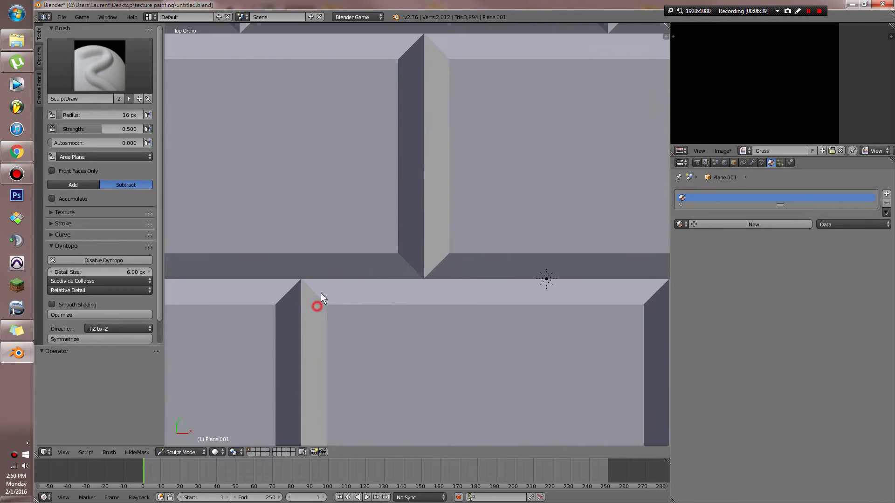
pyautogui.moveTo(376, 306); pyautogui.dragTo(415, 308)
pyautogui.click(413, 307)
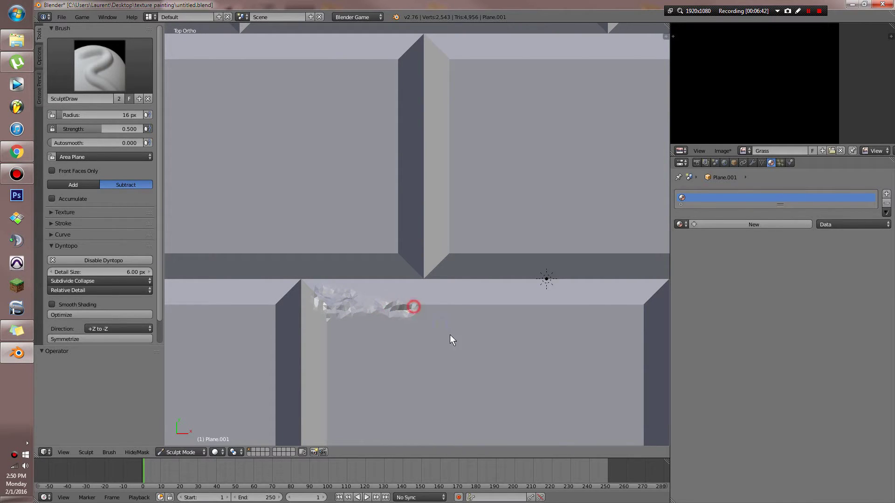
# Continue chipping the same brick's upper bevel edge from its left corner across to its right corner and slightly down the right side
pyautogui.keyDown('shift'); pyautogui.moveTo(450, 335); pyautogui.dragTo(347, 265, button='middle'); pyautogui.keyUp('shift')
pyautogui.moveTo(289, 241); pyautogui.dragTo(309, 267)
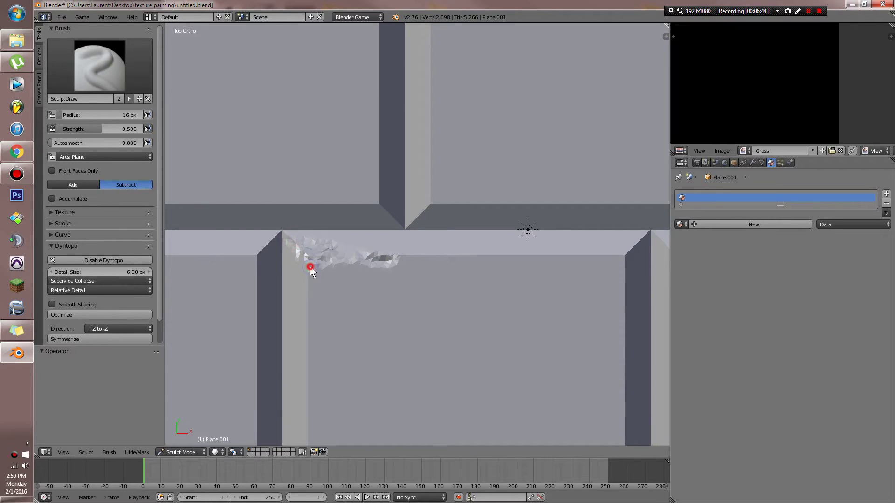
pyautogui.keyDown('shift'); pyautogui.moveTo(489, 307); pyautogui.dragTo(310, 313, button='middle'); pyautogui.keyUp('shift')
pyautogui.moveTo(358, 261); pyautogui.dragTo(349, 262)
pyautogui.click(310, 262)
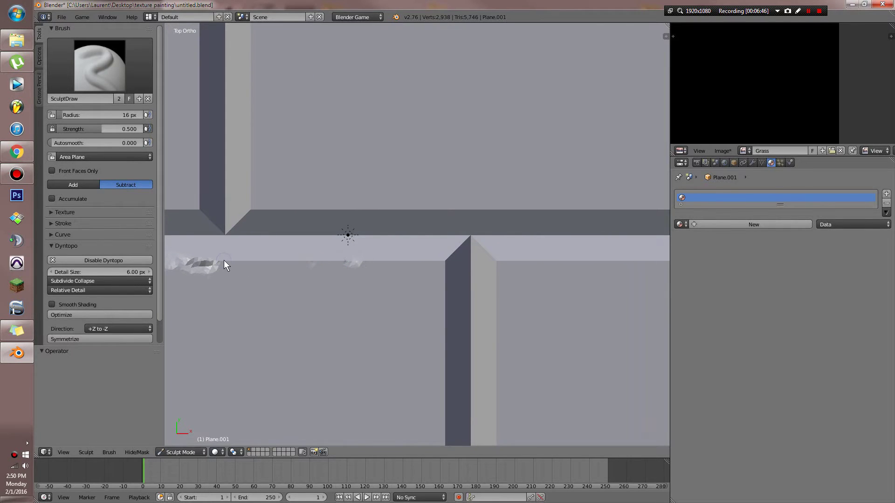
pyautogui.moveTo(237, 261); pyautogui.dragTo(445, 260)
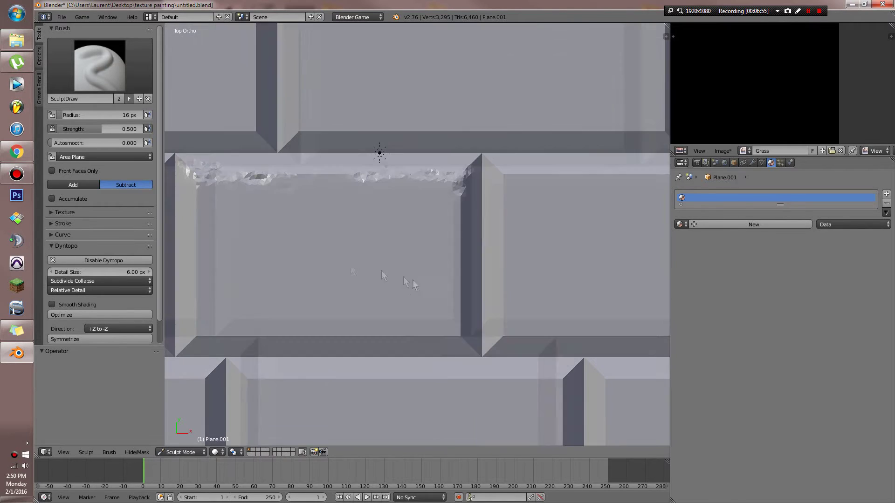
pyautogui.moveTo(459, 190); pyautogui.dragTo(461, 207)
# Carve two parallel diagonal scratches into the upper-right face of the middle brick in the third row
pyautogui.moveTo(309, 235); pyautogui.dragTo(365, 205)
pyautogui.moveTo(349, 249); pyautogui.dragTo(427, 190)
pyautogui.keyDown('shift'); pyautogui.moveTo(285, 289); pyautogui.dragTo(357, 255, button='middle'); pyautogui.keyUp('shift')
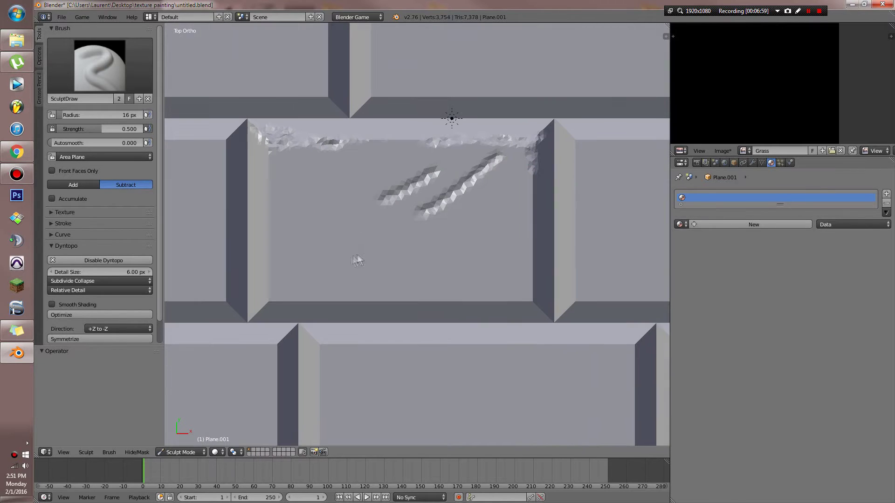
# With brush radius 22 px and strength 0.274, chip that brick's lower corners and the lower-left corner of the brick beside it
pyautogui.moveTo(329, 247); pyautogui.dragTo(336, 231)
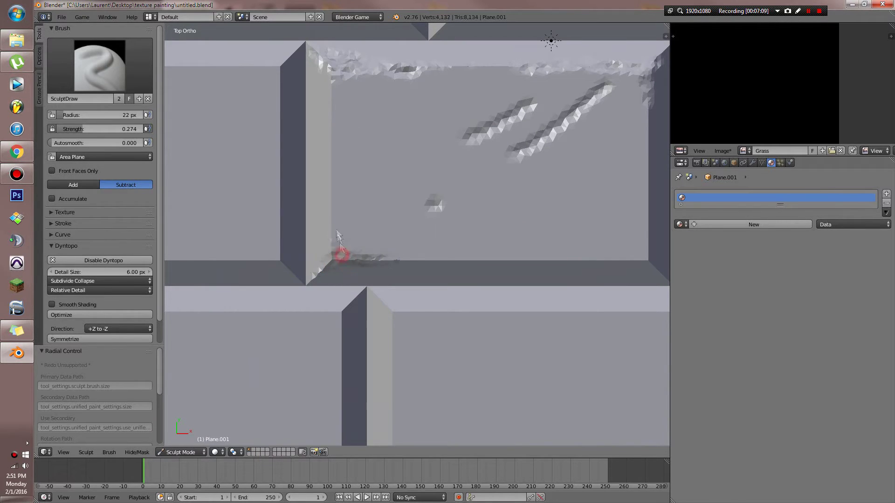
pyautogui.scroll(-2, 375, 250)
pyautogui.moveTo(466, 260); pyautogui.dragTo(490, 268)
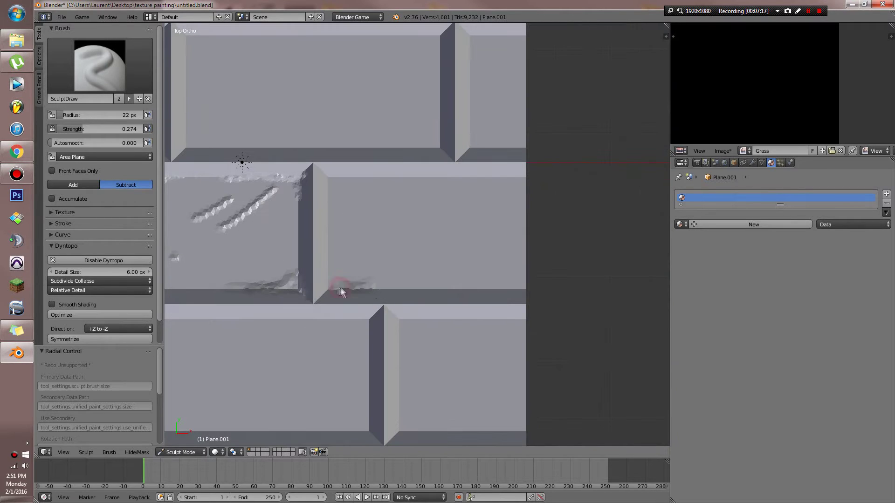
pyautogui.moveTo(339, 251); pyautogui.dragTo(327, 270)
# Wear shallow uneven patches into the face of the right-hand brick in the third row
pyautogui.click(480, 242)
pyautogui.moveTo(442, 260); pyautogui.dragTo(496, 262)
pyautogui.moveTo(506, 221); pyautogui.dragTo(433, 245)
pyautogui.moveTo(422, 203); pyautogui.dragTo(352, 206)
pyautogui.moveTo(401, 219); pyautogui.dragTo(366, 232)
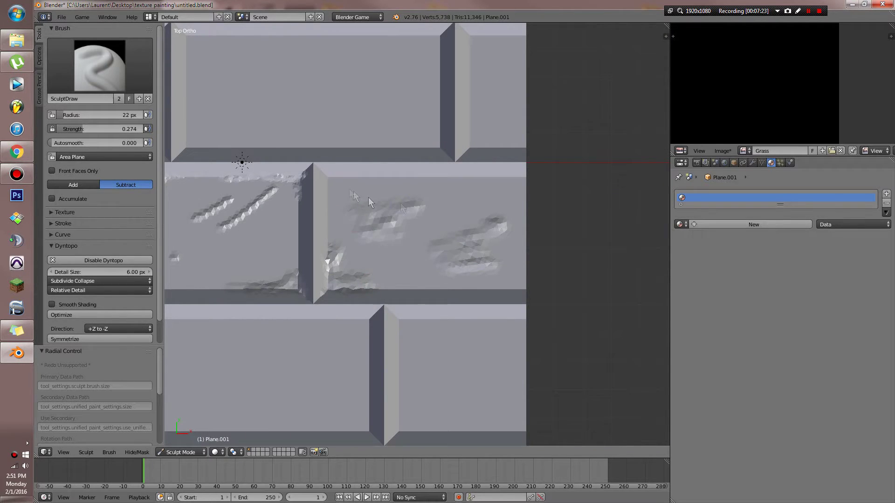
# Chip the lower-left corner of the bottom row's right brick and the lower-right and upper-left corners of its middle brick
pyautogui.scroll(-2, 418, 359)
pyautogui.keyDown('shift'); pyautogui.moveTo(419, 359); pyautogui.dragTo(477, 284, button='middle'); pyautogui.keyUp('shift')
pyautogui.moveTo(482, 296); pyautogui.dragTo(523, 298)
pyautogui.moveTo(481, 263); pyautogui.dragTo(461, 299)
pyautogui.moveTo(433, 275); pyautogui.dragTo(397, 293)
pyautogui.moveTo(304, 223); pyautogui.dragTo(290, 252)
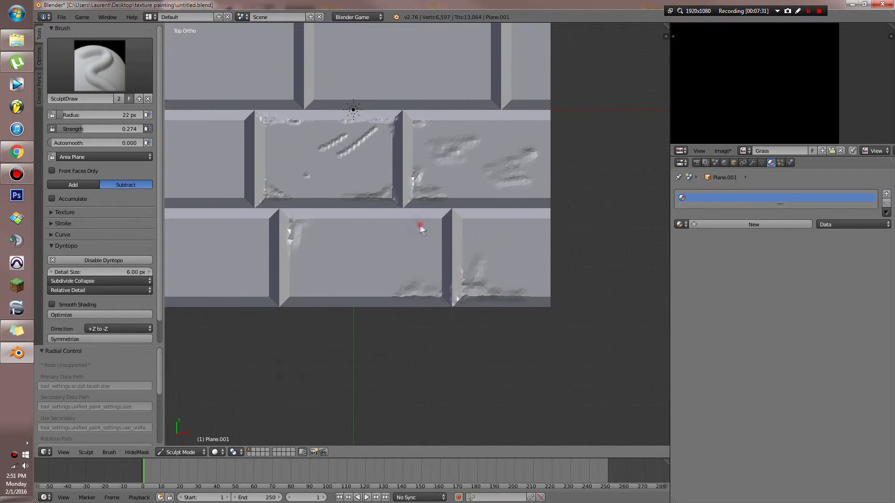
# Chip the upper-right edge of the bottom row's middle brick and the edges of the bottom-left brick
pyautogui.moveTo(421, 226); pyautogui.dragTo(439, 223)
pyautogui.keyDown('shift'); pyautogui.moveTo(250, 233); pyautogui.dragTo(399, 258, button='middle'); pyautogui.keyUp('shift')
pyautogui.scroll(2, 399, 259)
pyautogui.moveTo(359, 251); pyautogui.dragTo(415, 262)
pyautogui.moveTo(416, 342)
pyautogui.mouseDown()
pyautogui.moveTo(417, 353)
pyautogui.moveTo(347, 360)
pyautogui.mouseUp()
pyautogui.click(323, 364)
# Wear down the upper, right and lower edges of the third row's left brick and touch up the bottom-left brick
pyautogui.keyDown('shift'); pyautogui.moveTo(355, 187); pyautogui.dragTo(354, 337, button='middle'); pyautogui.keyUp('shift')
pyautogui.moveTo(321, 256)
pyautogui.mouseDown()
pyautogui.moveTo(374, 245)
pyautogui.moveTo(354, 265)
pyautogui.moveTo(390, 345)
pyautogui.moveTo(279, 378)
pyautogui.mouseUp()
pyautogui.moveTo(378, 348); pyautogui.dragTo(299, 365)
pyautogui.scroll(-2, 432, 320)
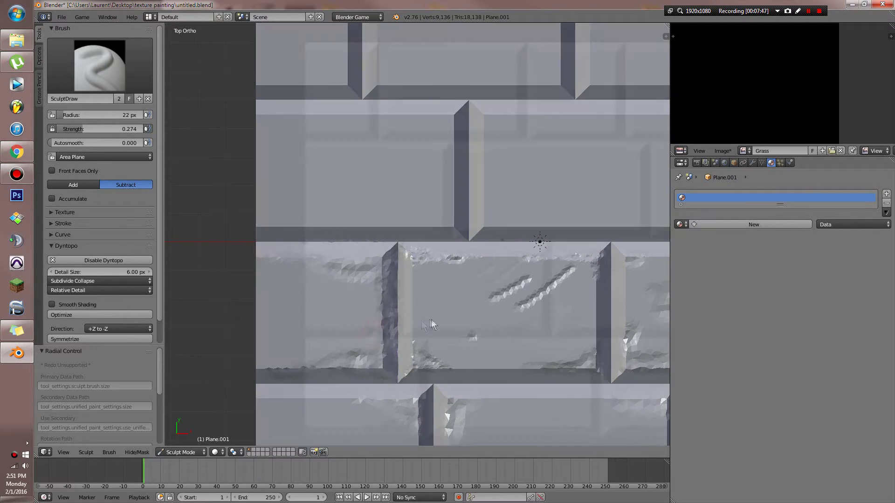
pyautogui.keyDown('shift'); pyautogui.moveTo(431, 320); pyautogui.dragTo(407, 193, button='middle'); pyautogui.keyUp('shift')
pyautogui.scroll(3, 407, 193)
pyautogui.keyDown('shift'); pyautogui.moveTo(408, 193); pyautogui.dragTo(392, 124, button='middle'); pyautogui.keyUp('shift')
pyautogui.moveTo(267, 285); pyautogui.dragTo(236, 284)
# Chip the edges of the left brick in the second row and of the first two bricks in the top row
pyautogui.scroll(-3, 563, 234)
pyautogui.keyDown('shift'); pyautogui.moveTo(428, 175); pyautogui.dragTo(435, 377, button='middle'); pyautogui.keyUp('shift')
pyautogui.scroll(2, 435, 377)
pyautogui.scroll(-1, 347, 247)
pyautogui.keyDown('shift'); pyautogui.moveTo(347, 247); pyautogui.dragTo(410, 287, button='middle'); pyautogui.keyUp('shift')
pyautogui.moveTo(410, 280)
pyautogui.mouseDown()
pyautogui.moveTo(275, 282)
pyautogui.moveTo(411, 191)
pyautogui.moveTo(278, 190)
pyautogui.mouseUp()
pyautogui.keyDown('shift'); pyautogui.moveTo(403, 216); pyautogui.dragTo(432, 260, button='middle'); pyautogui.keyUp('shift')
pyautogui.moveTo(280, 206); pyautogui.dragTo(352, 205)
pyautogui.moveTo(353, 205)
pyautogui.mouseDown()
pyautogui.moveTo(354, 114)
pyautogui.moveTo(521, 116)
pyautogui.mouseUp()
# Chip all around the bevel edges of the middle brick in the second row
pyautogui.scroll(-2, 495, 233)
pyautogui.keyDown('shift'); pyautogui.moveTo(495, 233); pyautogui.dragTo(381, 189, button='middle'); pyautogui.keyUp('shift')
pyautogui.scroll(1, 381, 189)
pyautogui.moveTo(491, 259); pyautogui.dragTo(325, 255)
pyautogui.moveTo(325, 255); pyautogui.dragTo(322, 182)
pyautogui.moveTo(323, 182)
pyautogui.mouseDown()
pyautogui.moveTo(490, 185)
pyautogui.moveTo(494, 250)
pyautogui.mouseUp()
pyautogui.scroll(-1, 494, 250)
pyautogui.keyDown('shift'); pyautogui.moveTo(493, 249); pyautogui.dragTo(515, 326, button='middle'); pyautogui.keyUp('shift')
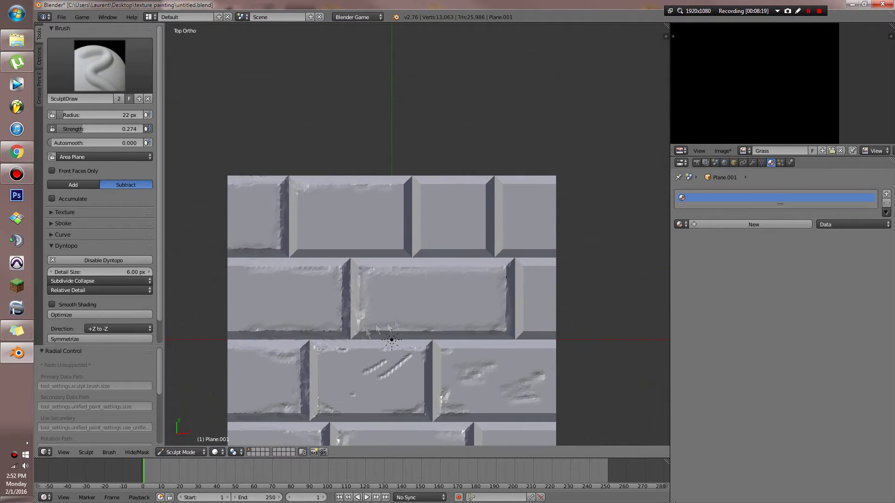
# With brush strength 0.184, carve shallow diagonal wear into the second row's middle brick and the top-row bricks
pyautogui.moveTo(371, 289); pyautogui.dragTo(438, 277)
pyautogui.moveTo(379, 305); pyautogui.dragTo(476, 281)
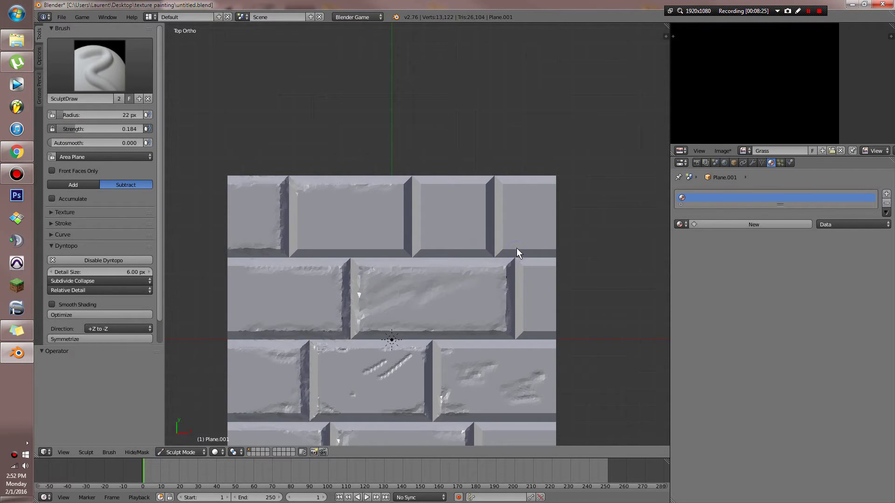
pyautogui.moveTo(408, 193); pyautogui.dragTo(445, 196)
pyautogui.moveTo(321, 243); pyautogui.dragTo(397, 242)
pyautogui.scroll(-2, 429, 297)
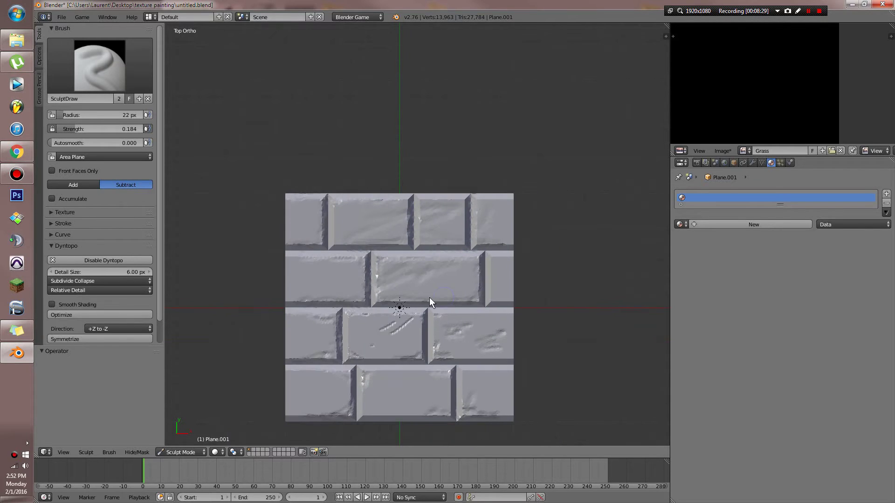
# Roughen the faces and bevel edges of the bricks across all four rows with the subtracting brush
pyautogui.moveTo(296, 246); pyautogui.dragTo(332, 244)
pyautogui.moveTo(331, 278); pyautogui.dragTo(289, 275)
pyautogui.moveTo(303, 361); pyautogui.dragTo(344, 361)
pyautogui.moveTo(443, 371)
pyautogui.mouseDown()
pyautogui.moveTo(454, 366)
pyautogui.moveTo(431, 357)
pyautogui.mouseUp()
pyautogui.moveTo(352, 379); pyautogui.dragTo(363, 396)
pyautogui.moveTo(423, 343); pyautogui.dragTo(430, 311)
pyautogui.moveTo(383, 328); pyautogui.dragTo(411, 322)
pyautogui.moveTo(409, 414); pyautogui.dragTo(387, 415)
pyautogui.moveTo(449, 407); pyautogui.dragTo(461, 396)
pyautogui.moveTo(503, 357); pyautogui.dragTo(491, 290)
pyautogui.moveTo(377, 275); pyautogui.dragTo(366, 285)
pyautogui.moveTo(333, 232); pyautogui.dragTo(333, 208)
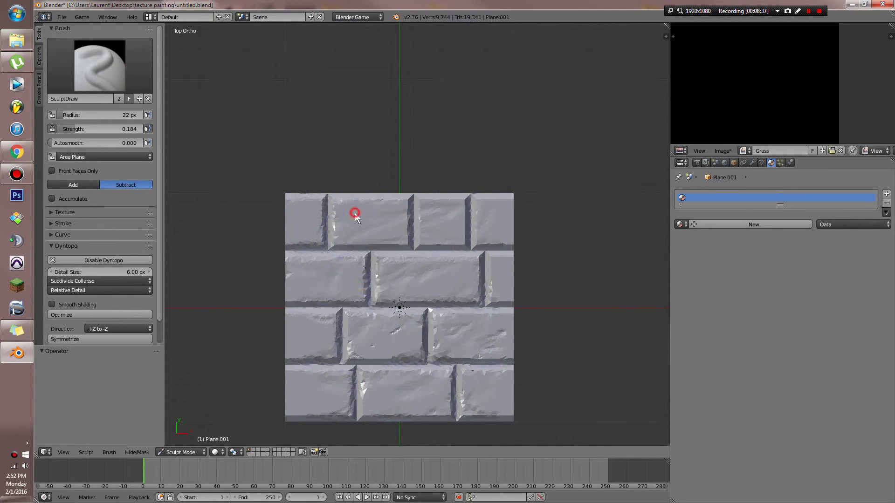
# Set the Dyntopo detail size to 2 px and the brush radius to 9 px for fine carving
pyautogui.click(119, 272)
pyautogui.write('2')
pyautogui.press('Return')
pyautogui.scroll(4, 423, 278)
pyautogui.scroll(2, 463, 379)
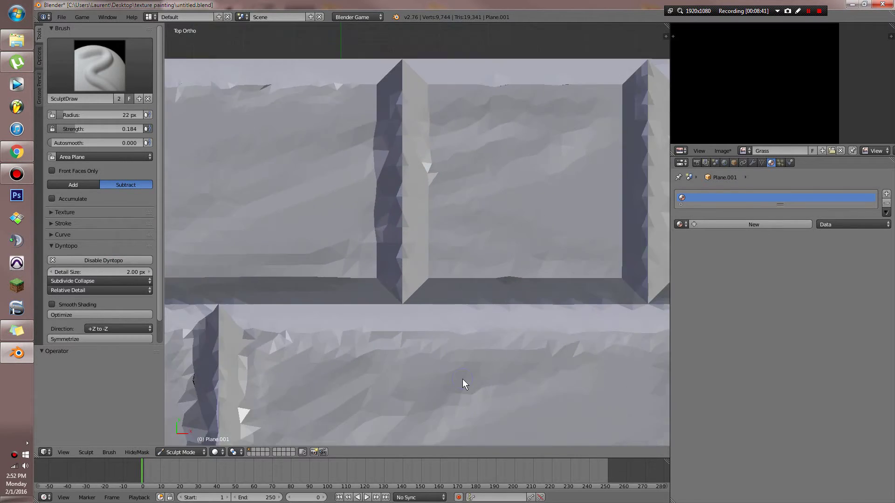
pyautogui.scroll(-4, 457, 389)
pyautogui.scroll(4, 427, 382)
pyautogui.scroll(-1, 421, 373)
pyautogui.scroll(4, 402, 202)
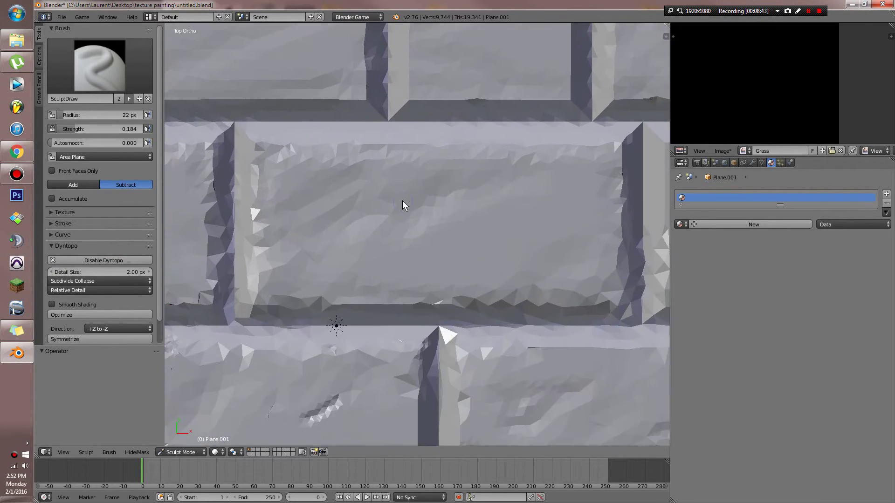
pyautogui.press('f')
pyautogui.click(375, 236)
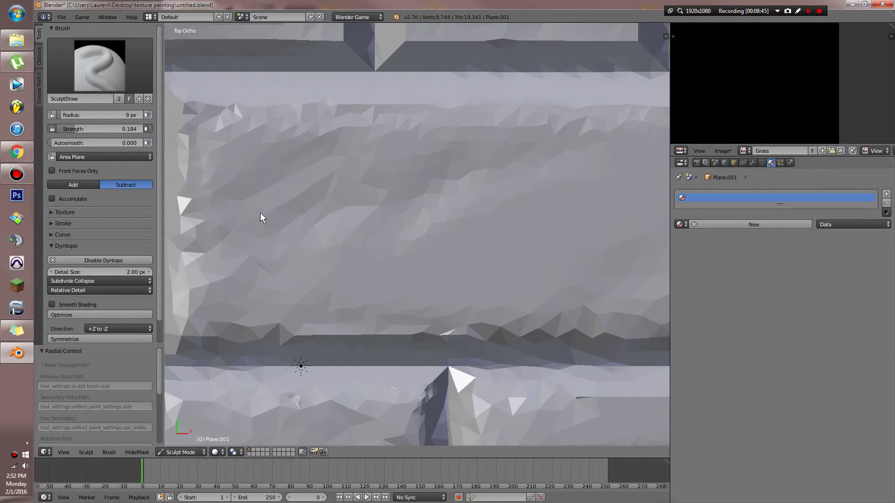
# Carve the word BLENDER into the upper-left face of the second row's middle brick with brush strength 0.325
pyautogui.scroll(-5, 335, 256)
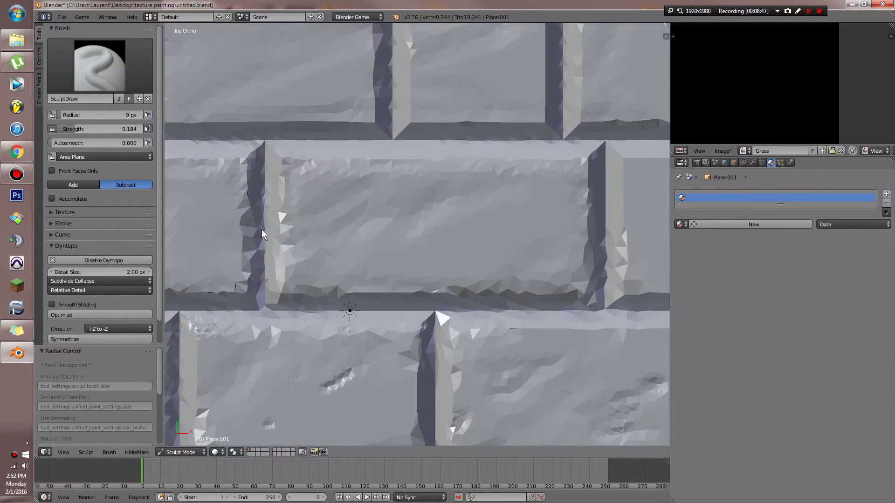
pyautogui.scroll(3, 350, 297)
pyautogui.scroll(2, 342, 208)
pyautogui.moveTo(342, 208); pyautogui.dragTo(342, 223)
pyautogui.scroll(4, 343, 257)
pyautogui.scroll(-1, 294, 209)
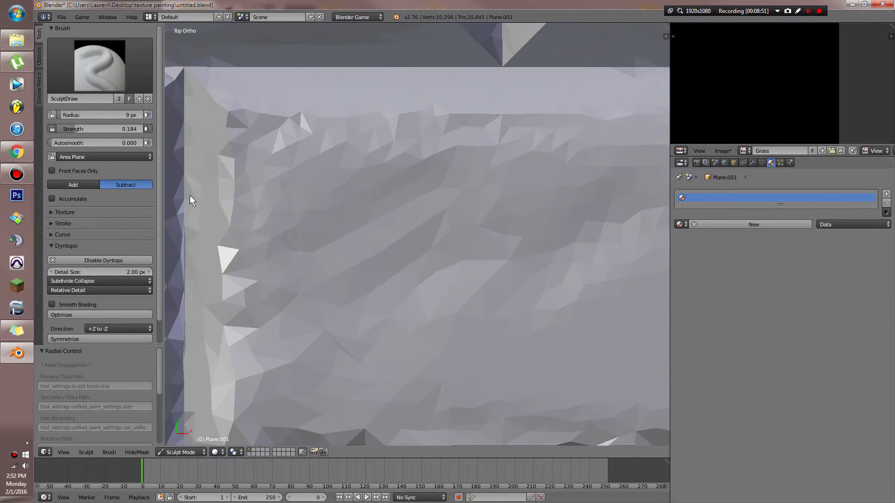
pyautogui.moveTo(86, 128); pyautogui.dragTo(99, 128)
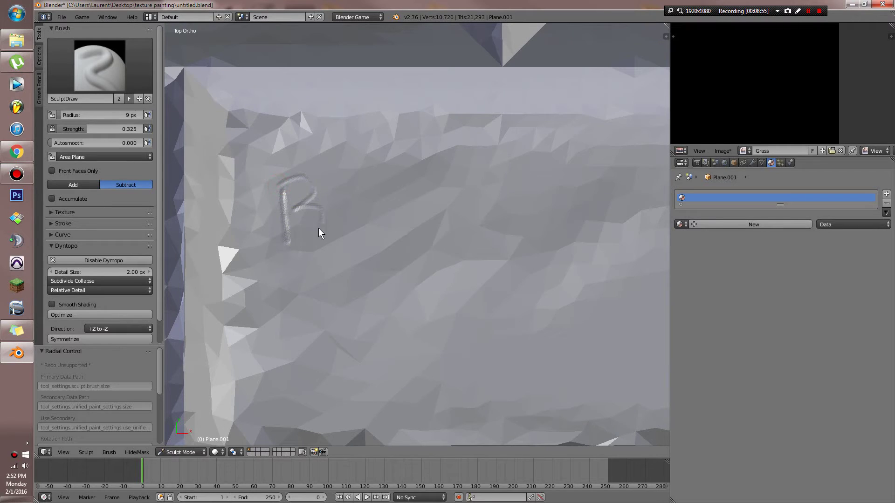
pyautogui.moveTo(337, 225)
pyautogui.mouseDown()
pyautogui.moveTo(360, 228)
pyautogui.moveTo(441, 186)
pyautogui.moveTo(476, 213)
pyautogui.mouseUp()
pyautogui.keyDown('shift'); pyautogui.moveTo(481, 262); pyautogui.dragTo(368, 295, button='middle'); pyautogui.keyUp('shift')
pyautogui.moveTo(466, 245); pyautogui.dragTo(464, 207)
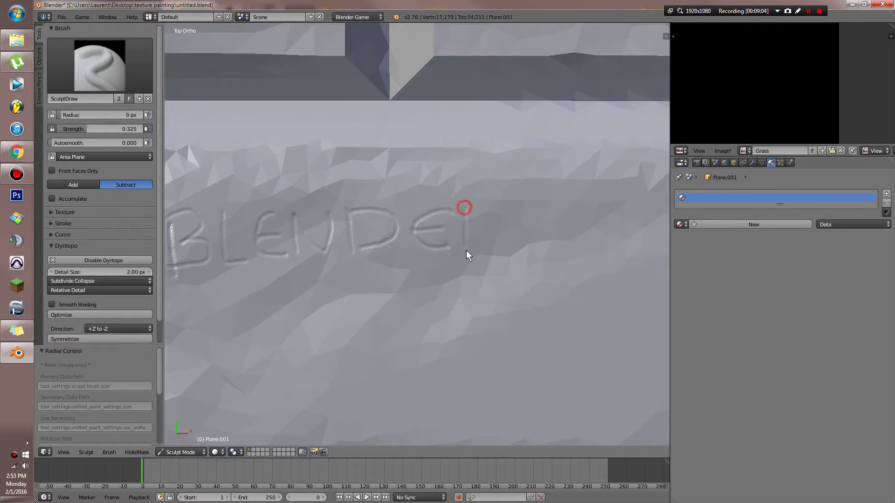
# Carve ROCKS! beneath BLENDER and add a small heart below it
pyautogui.keyDown('shift'); pyautogui.moveTo(370, 300); pyautogui.dragTo(412, 239, button='middle'); pyautogui.keyUp('shift')
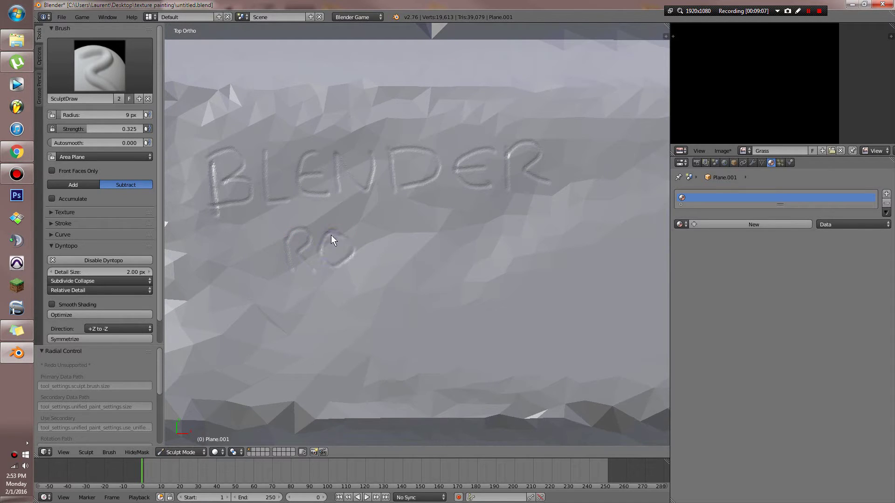
pyautogui.moveTo(406, 226); pyautogui.dragTo(423, 261)
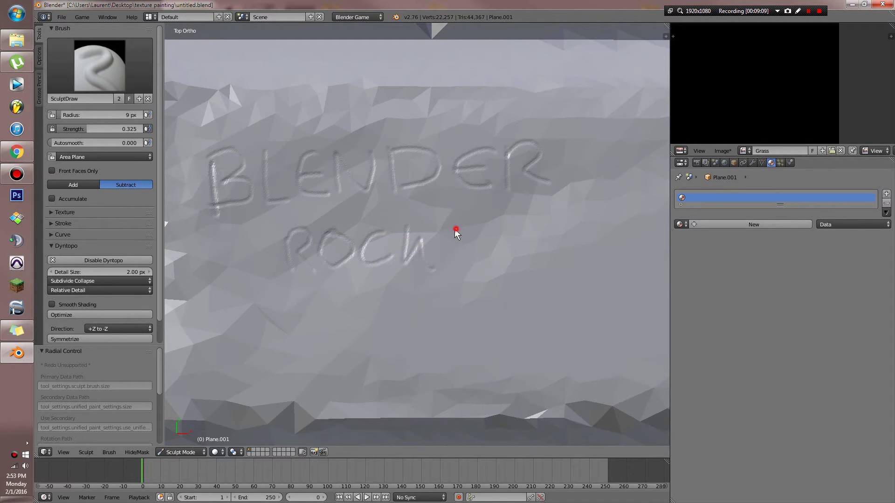
pyautogui.moveTo(501, 205); pyautogui.dragTo(501, 204)
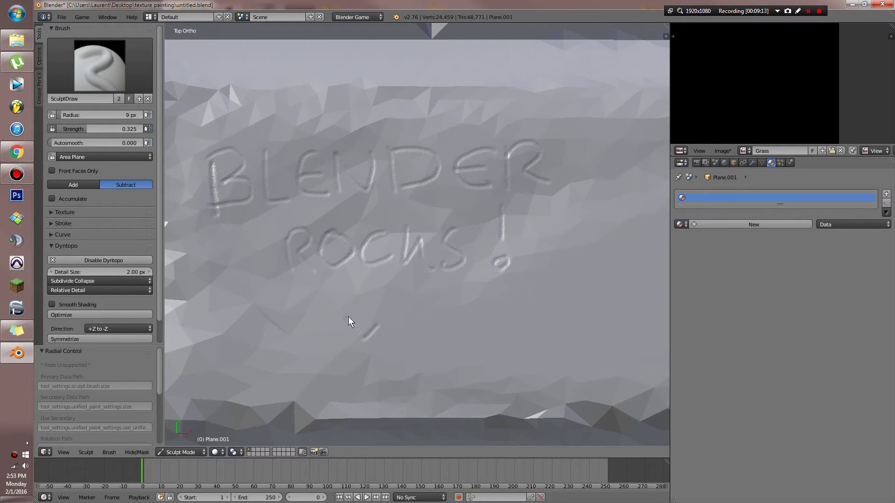
pyautogui.scroll(-8, 465, 320)
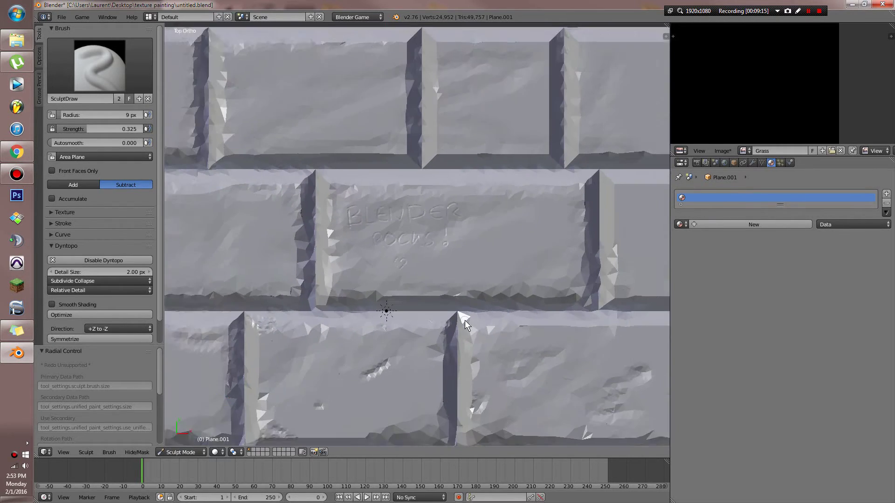
pyautogui.moveTo(434, 282)
pyautogui.keyDown('shift'); pyautogui.mouseDown(button='middle')
pyautogui.moveTo(471, 287)
pyautogui.moveTo(418, 275)
pyautogui.mouseUp(button='middle'); pyautogui.keyUp('shift')
pyautogui.scroll(-2, 443, 292)
pyautogui.scroll(1, 417, 276)
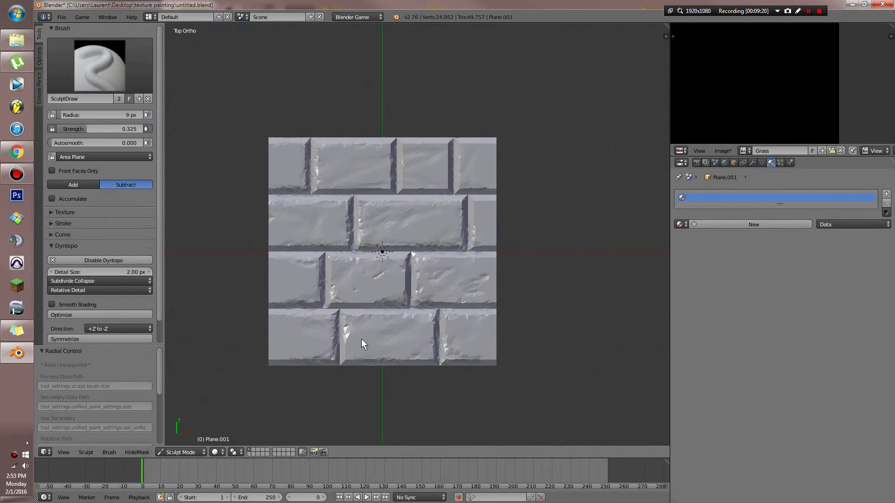
# Switch the sculpted wall from Sculpt Mode to Object Mode
pyautogui.click(169, 451)
pyautogui.click(178, 437)
pyautogui.press('r')
pyautogui.press('r')
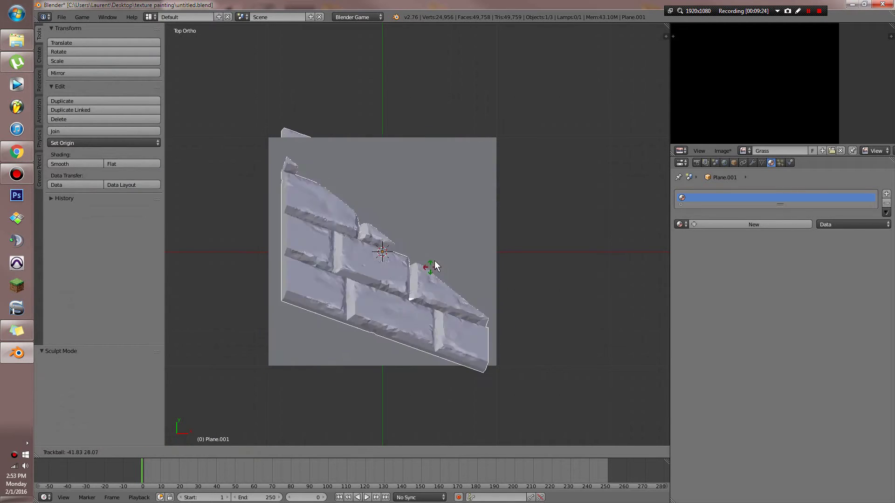
pyautogui.rightClick(461, 303)
pyautogui.moveTo(405, 288); pyautogui.dragTo(463, 261, button='middle')
pyautogui.press('g')
pyautogui.press('Escape')
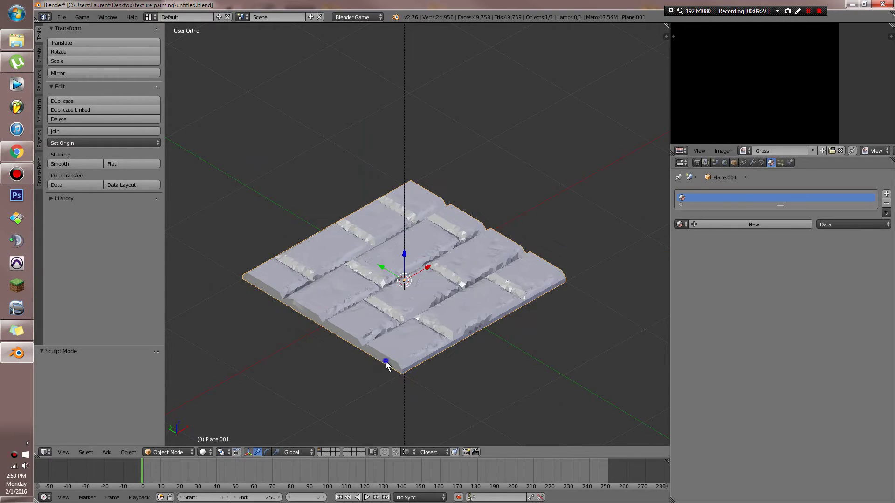
# Display the scene in wireframe, select the flat base plane and UV-unwrap it
pyautogui.press('z')
pyautogui.rightClick(413, 367)
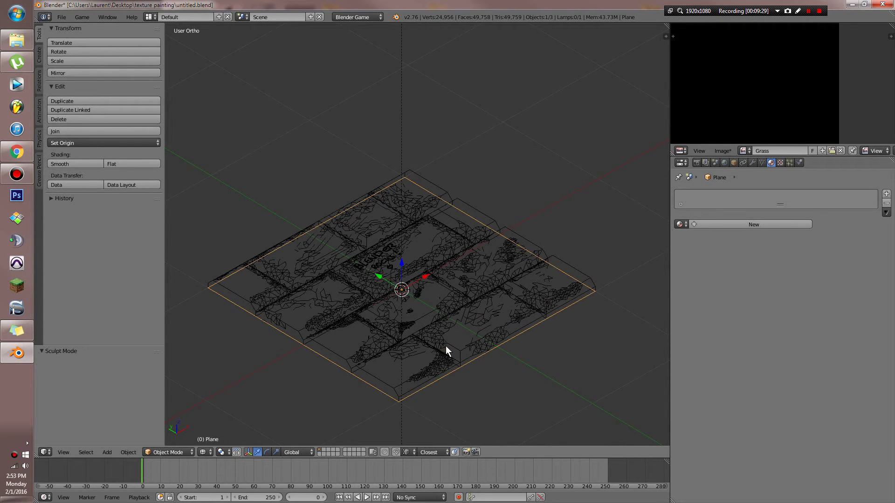
pyautogui.press('Tab')
pyautogui.press('u')
pyautogui.click(433, 330)
pyautogui.press('Tab')
# Add a new material to the base plane and name it Bric
pyautogui.click(722, 226)
pyautogui.click(716, 223)
pyautogui.write('Bric')
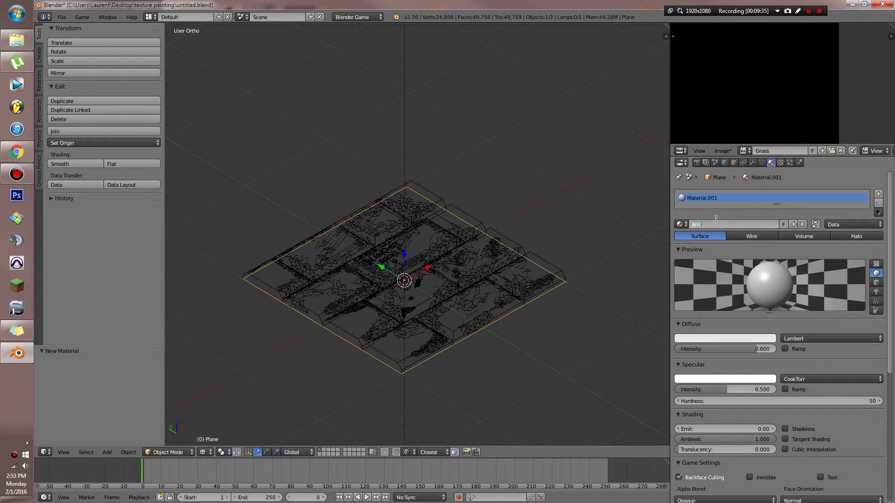
pyautogui.click(638, 274)
# Open the scene's render settings and select the sculpted wall together with the base plane, keeping the base plane active
pyautogui.click(697, 163)
pyautogui.press('Tab')
pyautogui.rightClick(522, 290)
pyautogui.press('Tab')
pyautogui.rightClick(523, 294)
pyautogui.keyDown('shift'); pyautogui.rightClick(524, 300); pyautogui.keyUp('shift')
pyautogui.rightClick(545, 289)
pyautogui.press('z')
pyautogui.rightClick(550, 285)
pyautogui.press('z')
pyautogui.keyDown('shift'); pyautogui.rightClick(559, 280); pyautogui.keyUp('shift')
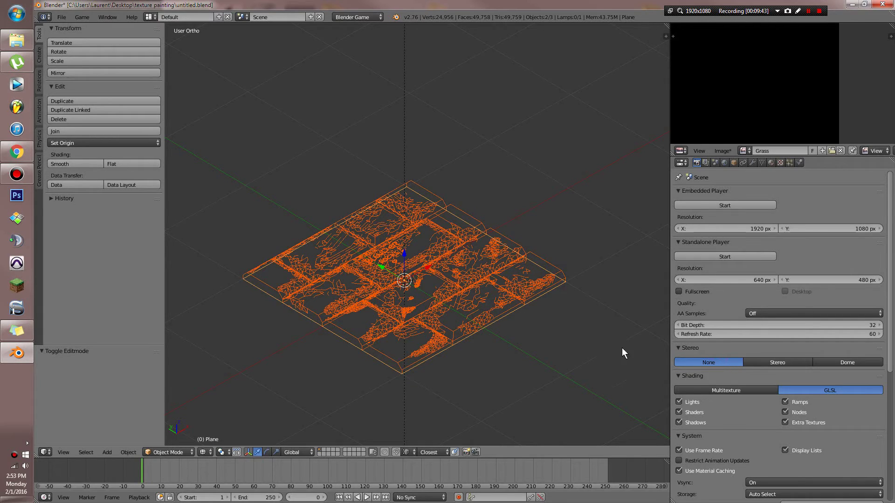
# Enable Selected to Active and bake the sculpted wall's tangent normals onto the base plane's image
pyautogui.scroll(-9, 778, 417)
pyautogui.scroll(-2, 771, 451)
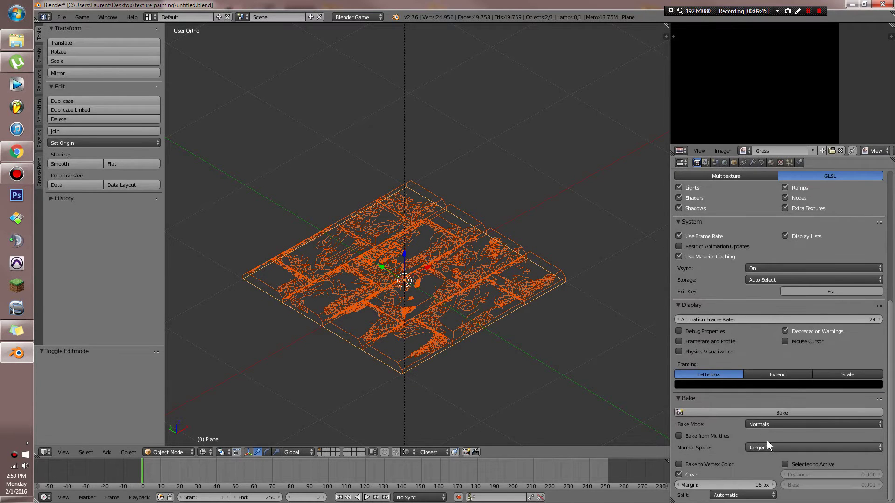
pyautogui.click(785, 464)
pyautogui.click(754, 411)
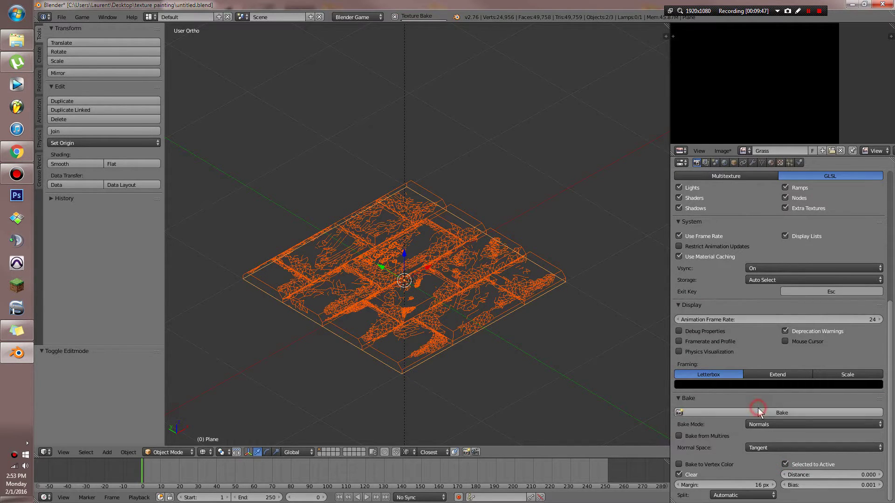
pyautogui.scroll(-4, 767, 119)
pyautogui.moveTo(768, 119); pyautogui.dragTo(803, 94, button='middle')
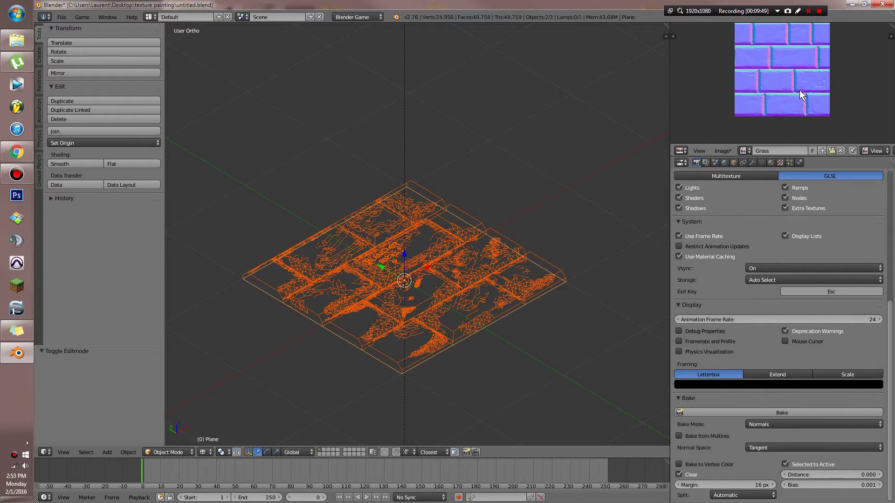
# Save a copy of the baked normal map as BrickN in the texture painting folder
pyautogui.click(714, 154)
pyautogui.click(714, 154)
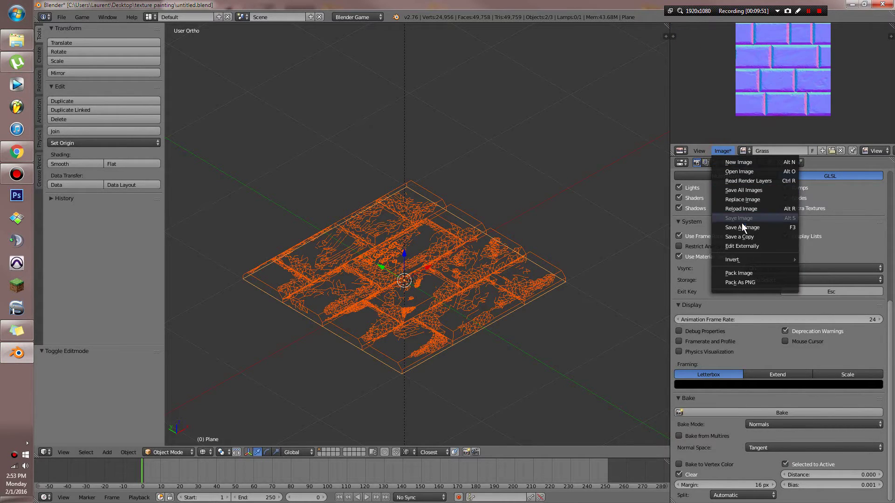
pyautogui.click(738, 238)
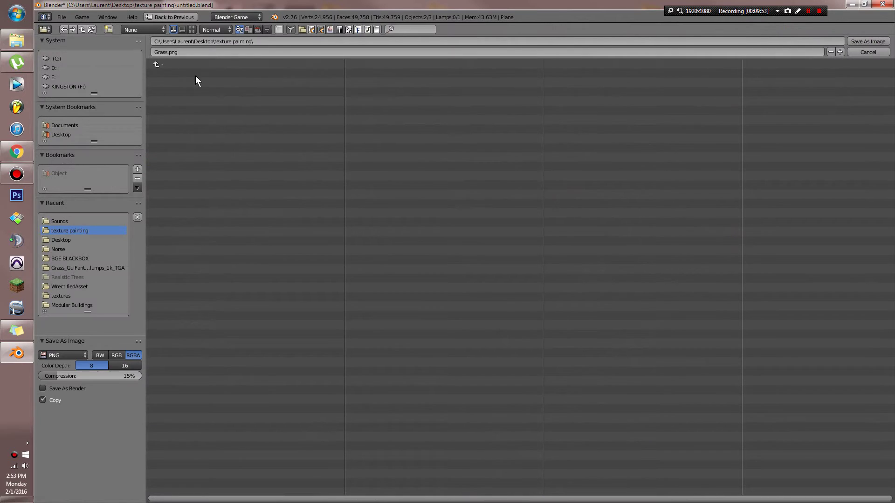
pyautogui.click(161, 55)
pyautogui.write('BrickN')
pyautogui.press('Return')
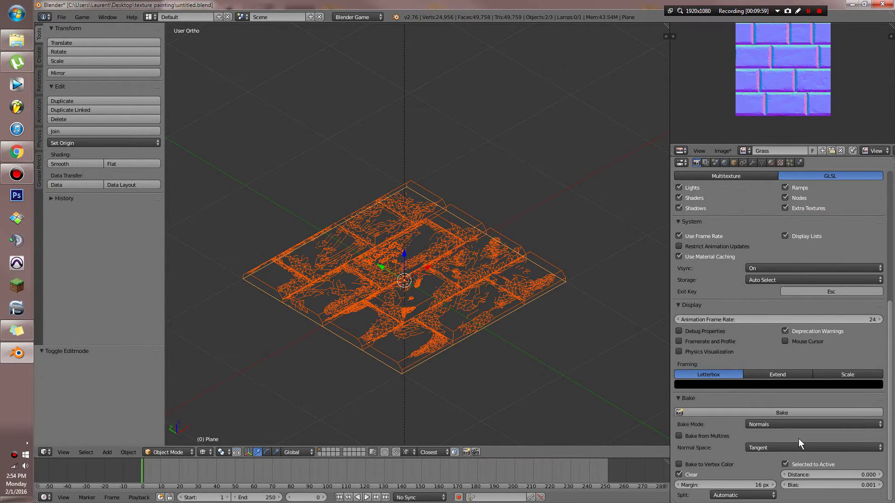
# Set the bake mode to Ambient Occlusion and bake it from the sculpted wall onto the base plane
pyautogui.click(798, 425)
pyautogui.click(792, 399)
pyautogui.click(757, 412)
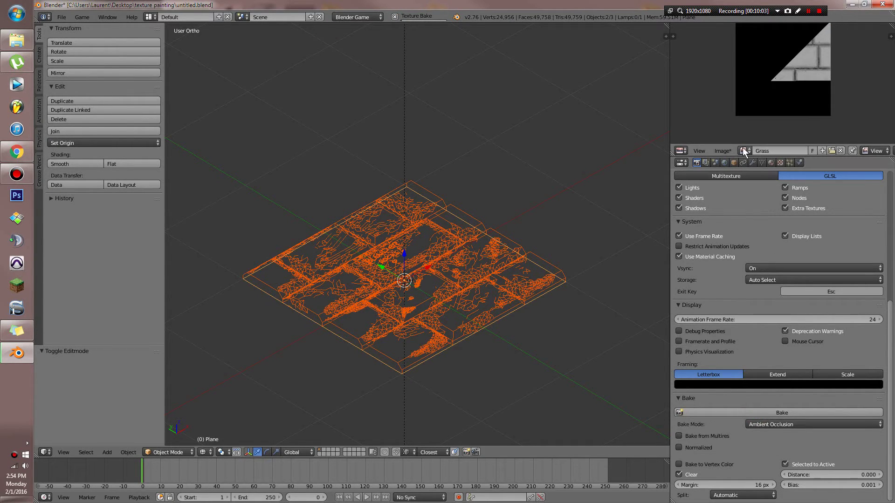
# Save a copy of the baked ambient occlusion image as BrickD in the texture painting folder
pyautogui.click(723, 150)
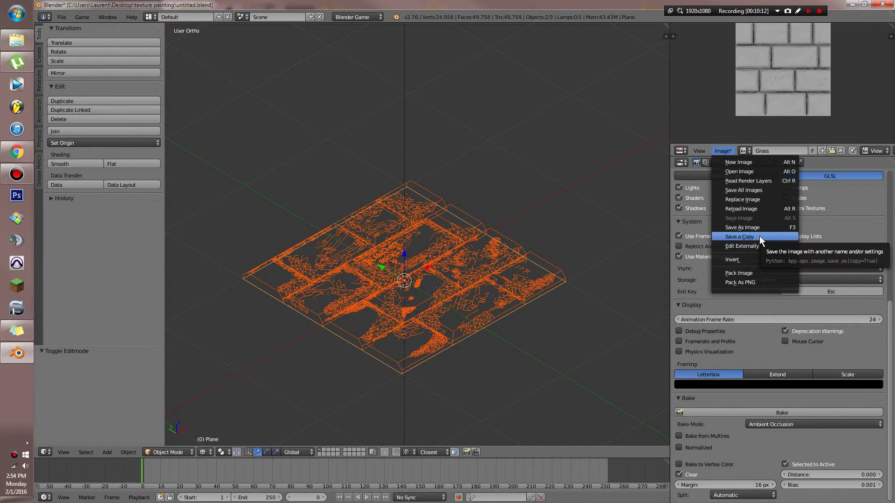
pyautogui.click(759, 236)
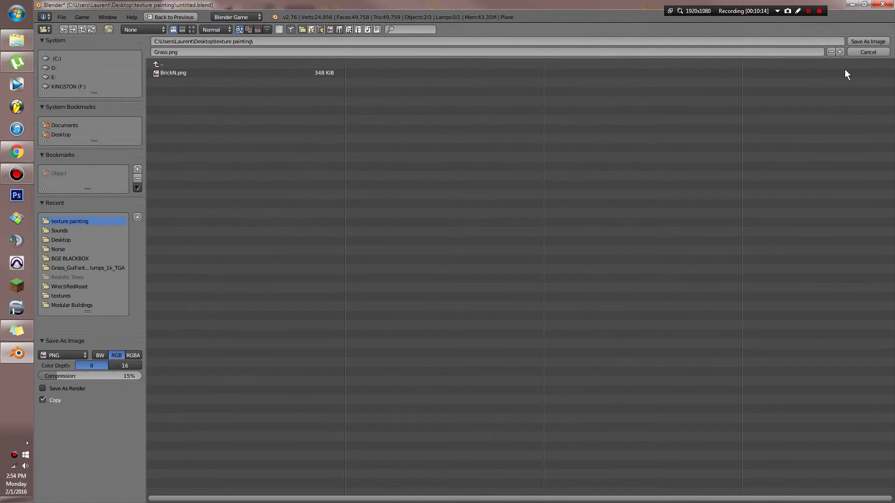
pyautogui.click(214, 52)
pyautogui.write('BrickD')
pyautogui.press('Return')
# Switch the 3D view to solid shading with the whole wall in view
pyautogui.press('z')
pyautogui.scroll(-3, 574, 261)
pyautogui.scroll(2, 569, 270)
pyautogui.scroll(-3, 561, 277)
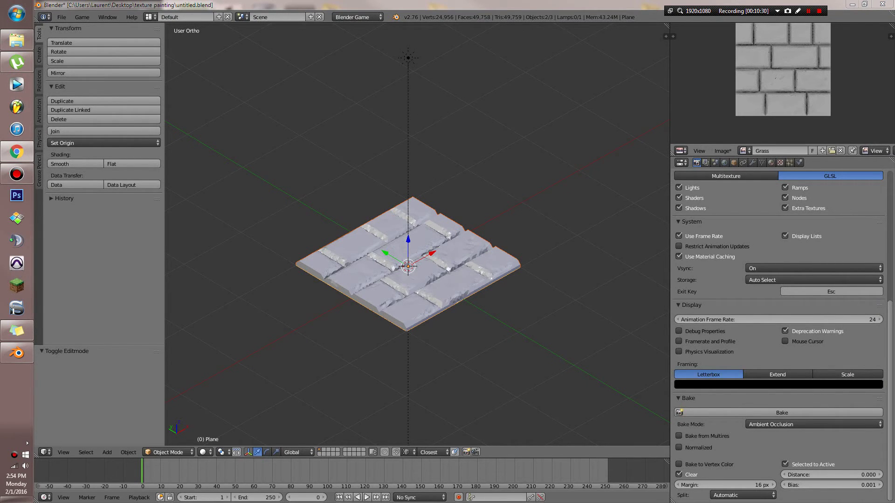
# Switch to the browser and search textures.com for grunge
pyautogui.click(16, 152)
pyautogui.click(203, 33)
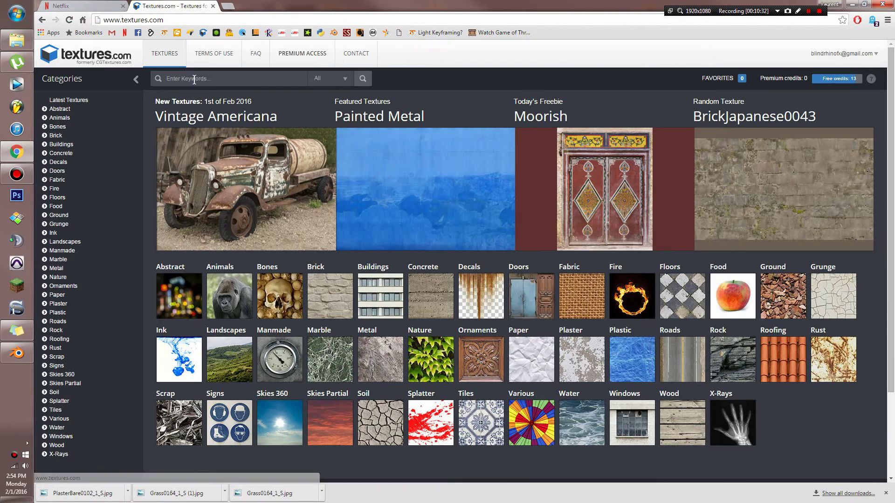
pyautogui.click(199, 82)
pyautogui.click(200, 83)
pyautogui.write('gru')
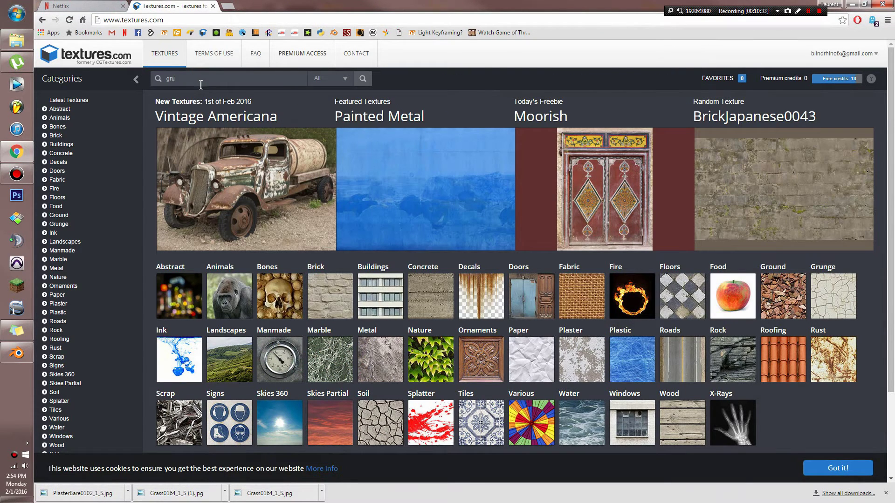
pyautogui.write('nge')
pyautogui.press('Return')
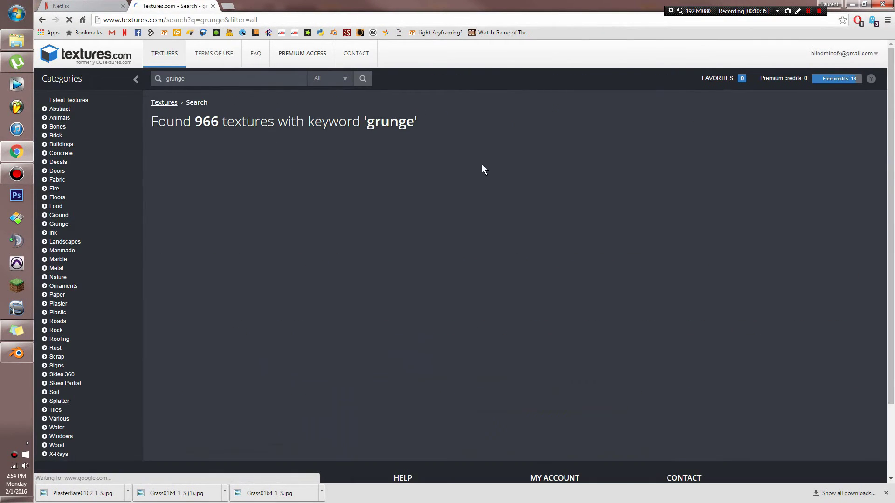
# Open the PlasterBare0044 texture from the results and download its small 1024x1024 seamless image
pyautogui.scroll(-20, 338, 261)
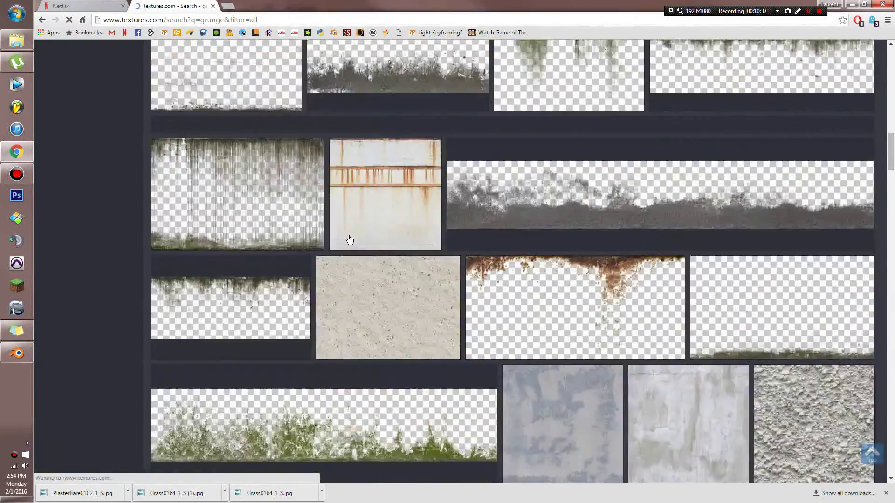
pyautogui.scroll(-6, 349, 232)
pyautogui.scroll(7, 345, 237)
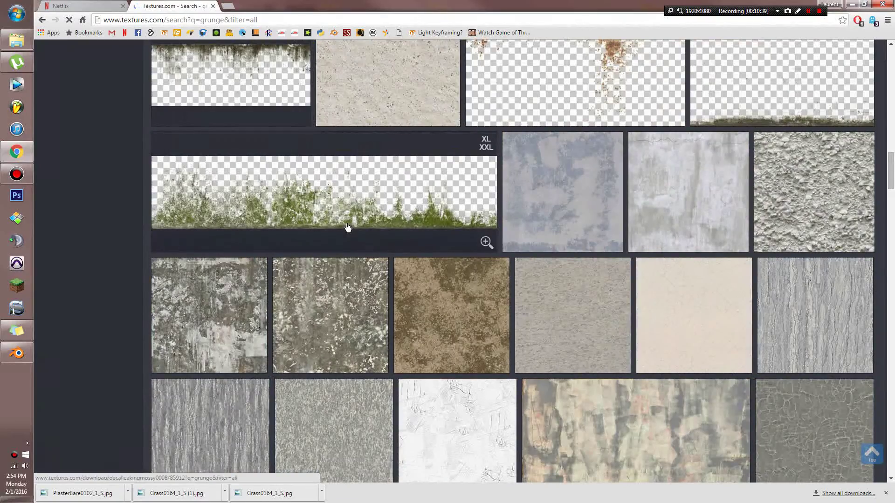
pyautogui.click(350, 311)
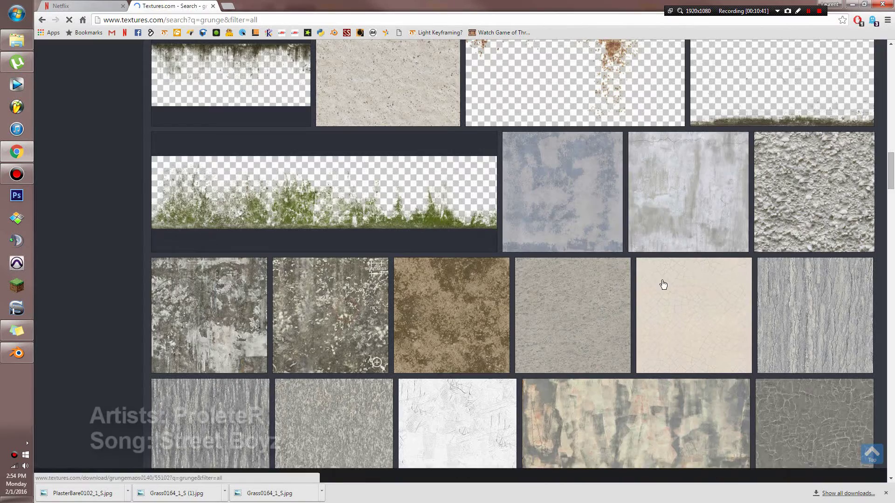
pyautogui.click(270, 307)
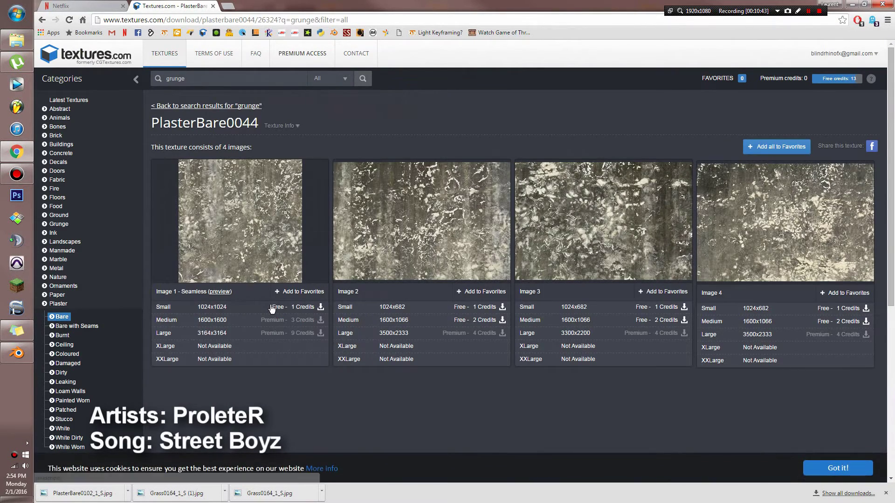
# Return to Blender's top view and place the downloaded plaster image in the texture painting folder
pyautogui.moveTo(509, 1); pyautogui.dragTo(894, 159)
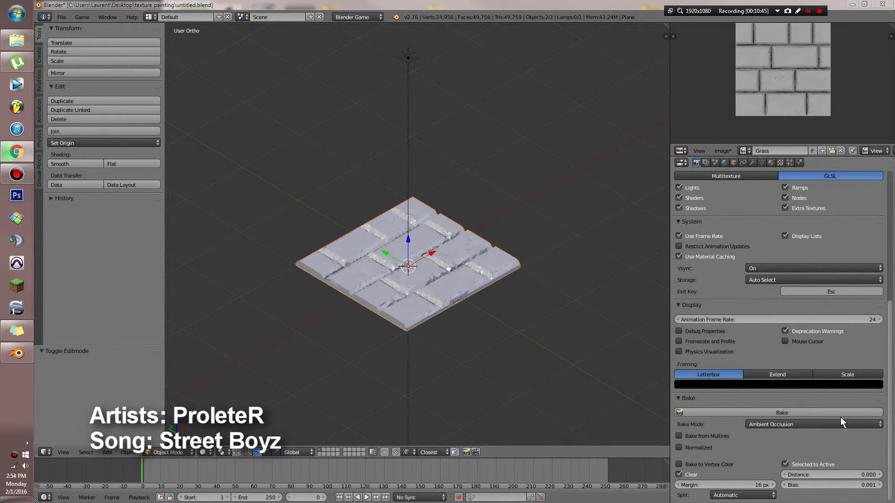
pyautogui.moveTo(637, 434); pyautogui.dragTo(434, 319, button='middle')
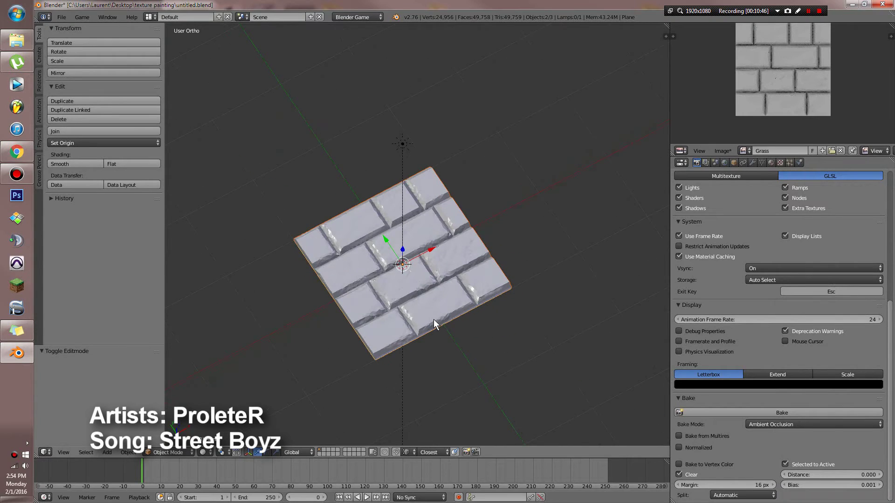
pyautogui.press('KP_7')
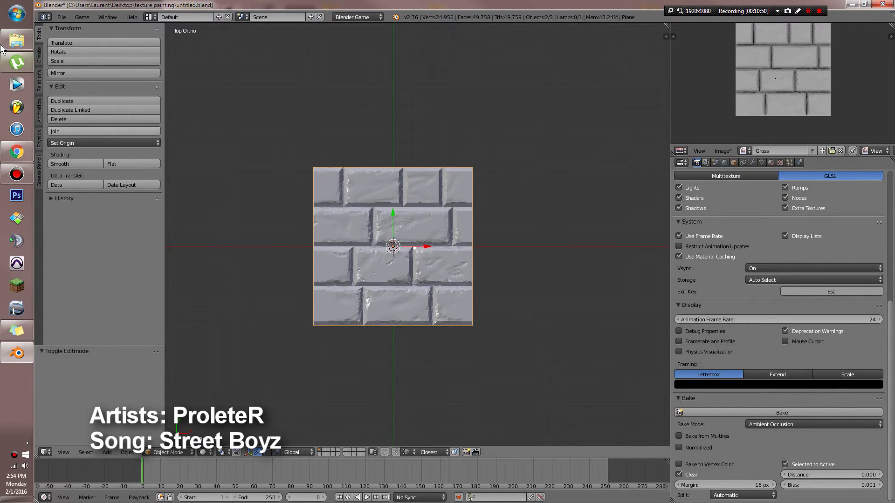
pyautogui.click(18, 41)
pyautogui.moveTo(894, 327); pyautogui.dragTo(591, 245)
pyautogui.click(503, 3)
# Select only the sculpted brick wall, leaving it in its original position
pyautogui.scroll(2, 562, 252)
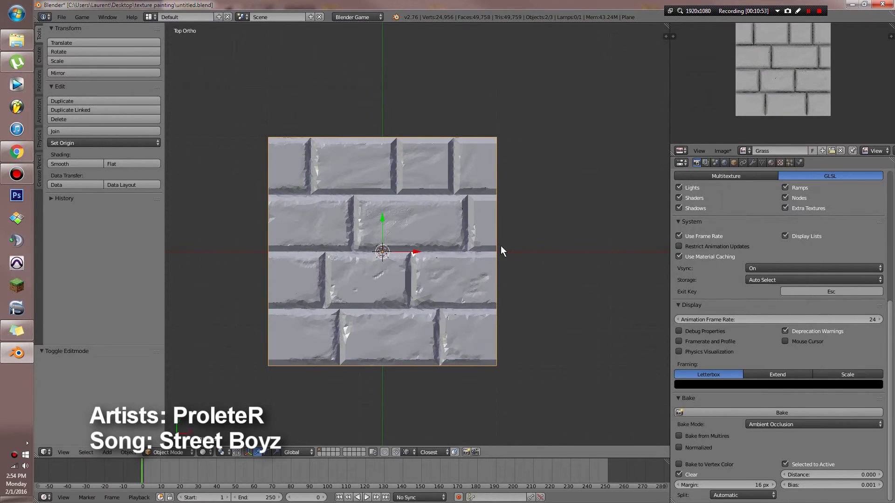
pyautogui.keyDown('shift'); pyautogui.moveTo(446, 236); pyautogui.dragTo(484, 228, button='middle'); pyautogui.keyUp('shift')
pyautogui.scroll(1, 485, 228)
pyautogui.hotkey('shift', 'd')
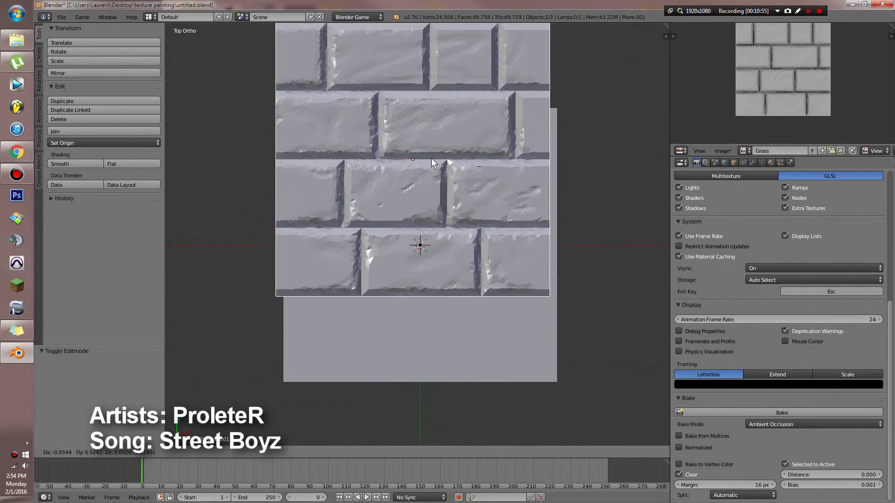
pyautogui.rightClick(407, 231)
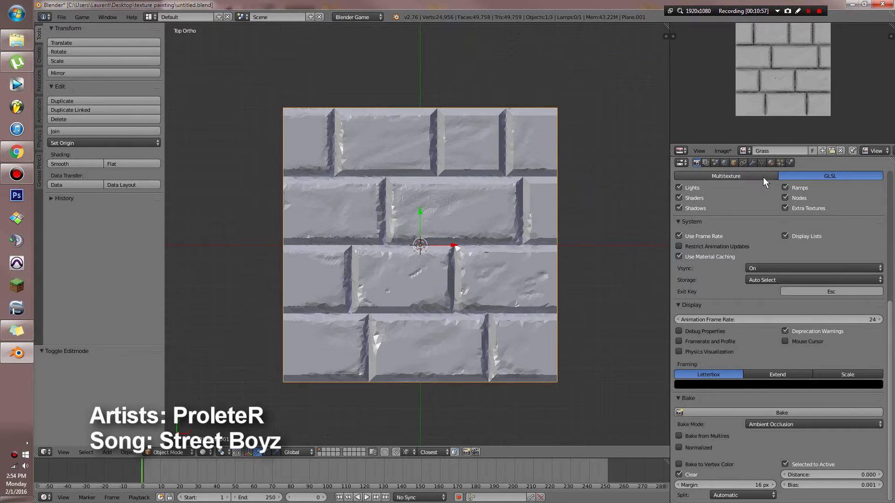
# Preview the sculpted wall in textured shading, return to solid shading and inspect its surface
pyautogui.hotkey('alt', 'z')
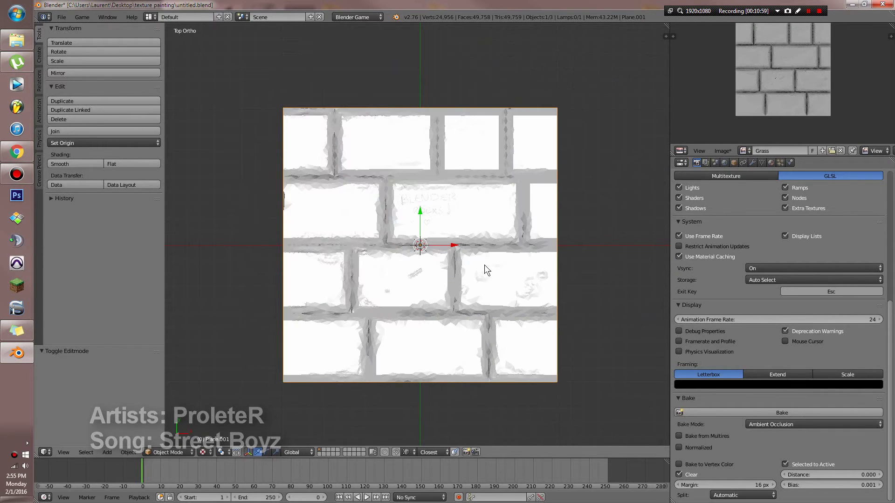
pyautogui.hotkey('alt', 'z')
pyautogui.scroll(2, 421, 284)
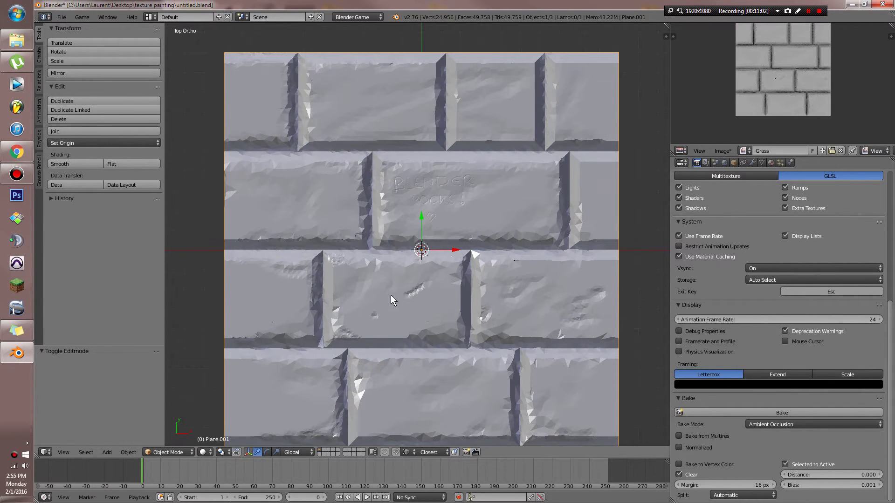
pyautogui.scroll(-1, 422, 231)
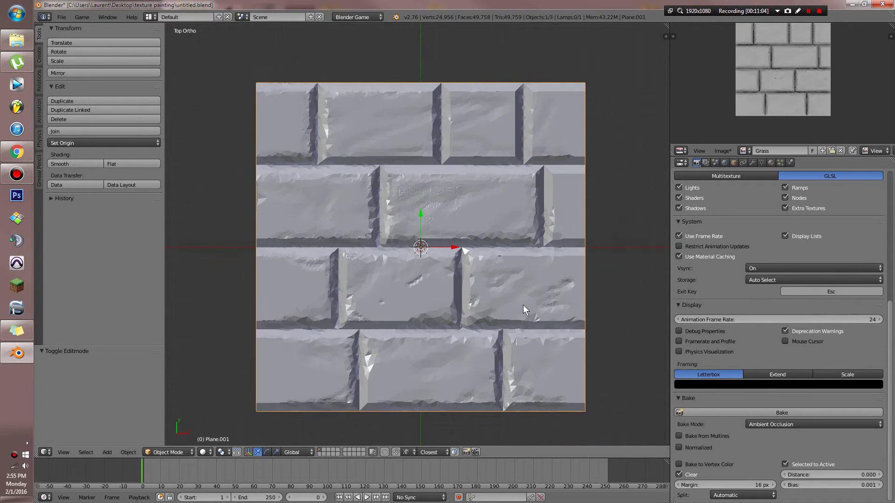
# Give the sculpted wall a new material and UV-map its entire mesh with Project from View (Bounds) from the top
pyautogui.click(771, 162)
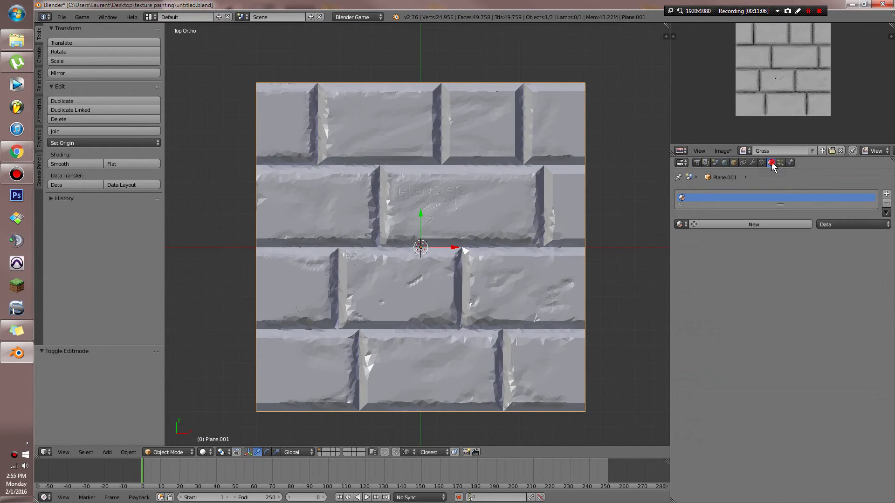
pyautogui.click(733, 224)
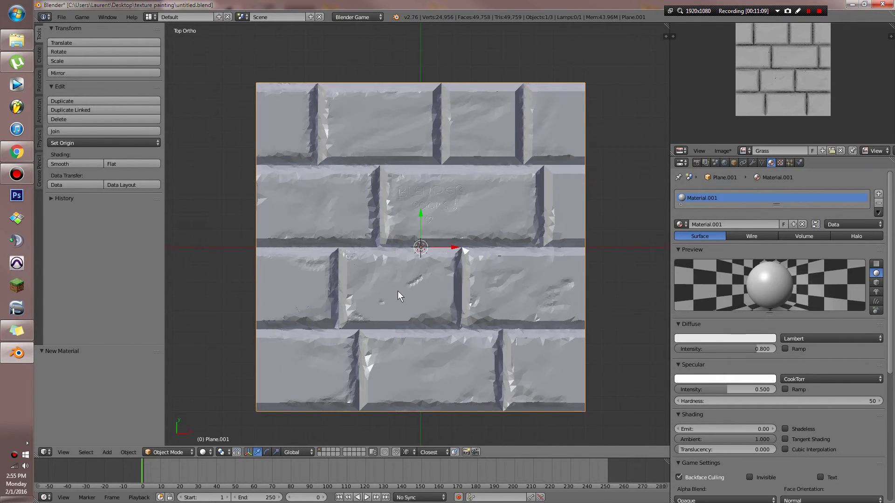
pyautogui.scroll(-1, 399, 290)
pyautogui.press('Tab')
pyautogui.press('a')
pyautogui.press('u')
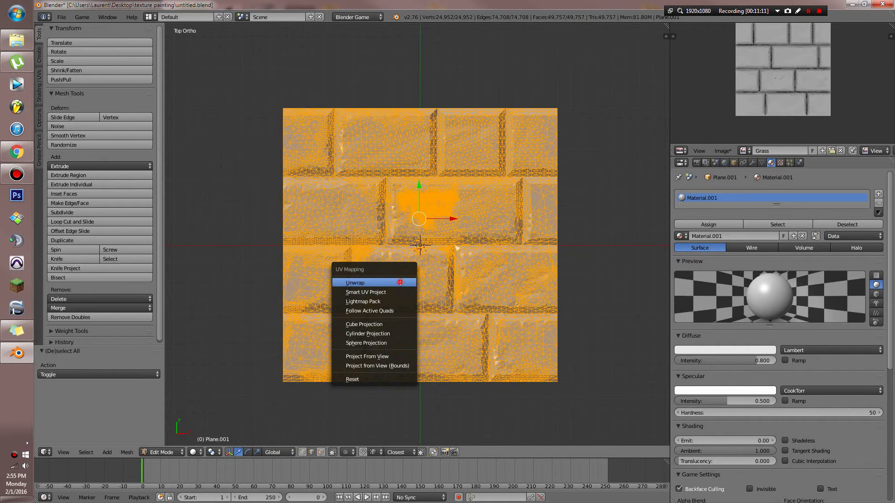
pyautogui.click(380, 366)
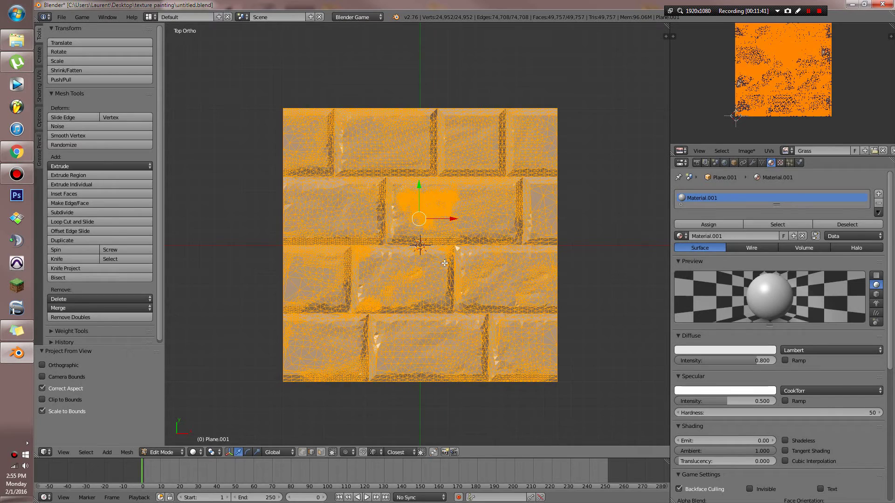
pyautogui.press('Tab')
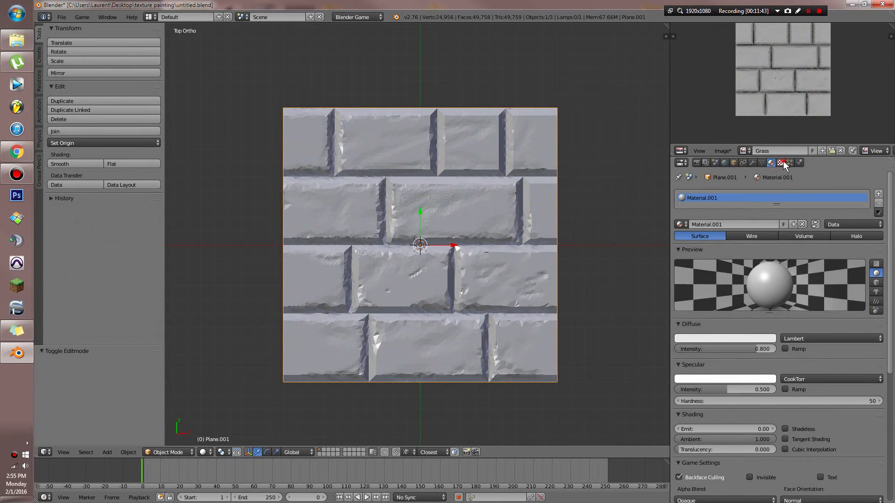
# Add an image texture using PlasterBare0044_1_S.jpg to the wall's material and display the wall in textured shading
pyautogui.click(782, 162)
pyautogui.click(731, 252)
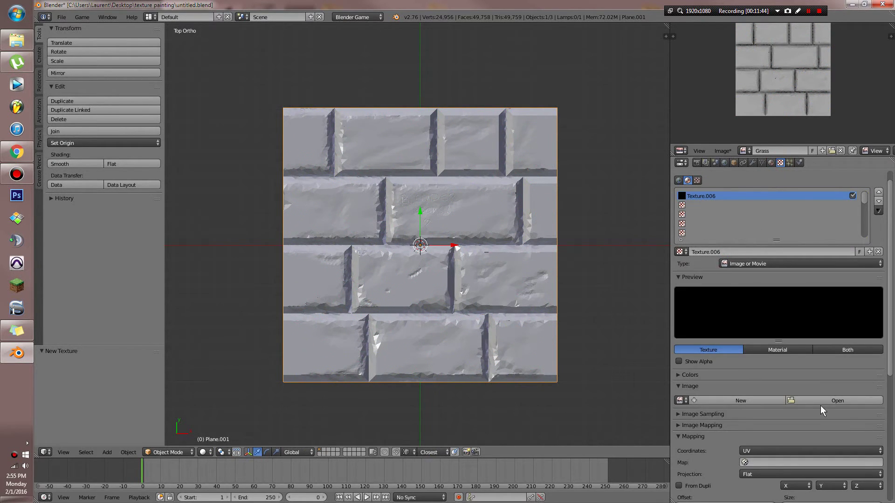
pyautogui.click(818, 402)
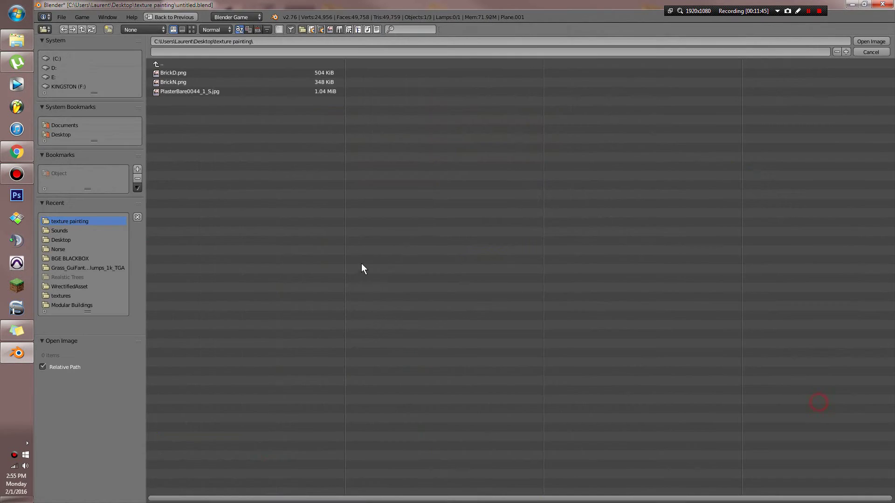
pyautogui.doubleClick(179, 90)
pyautogui.hotkey('alt', 'z')
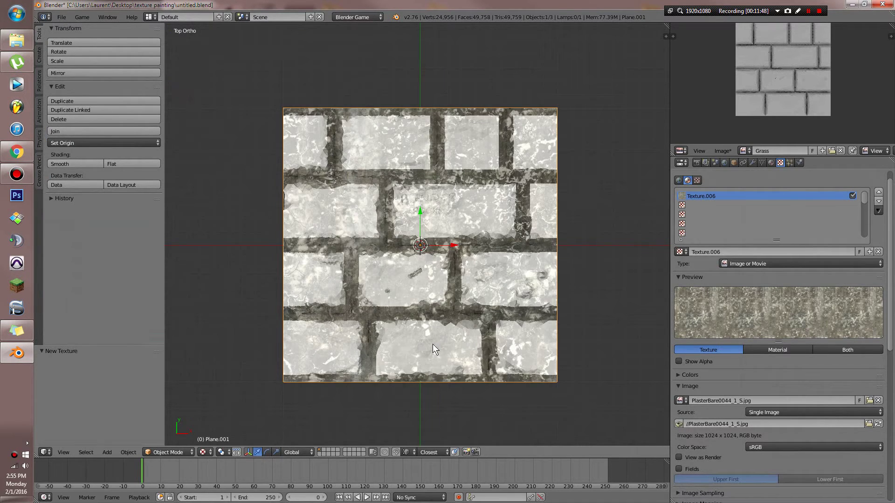
# Turn off the plaster texture's diffuse Color influence and enable its Normal influence at 1.052
pyautogui.rightClick(455, 333)
pyautogui.press('Tab')
pyautogui.press('Tab')
pyautogui.scroll(-6, 768, 417)
pyautogui.scroll(-2, 721, 443)
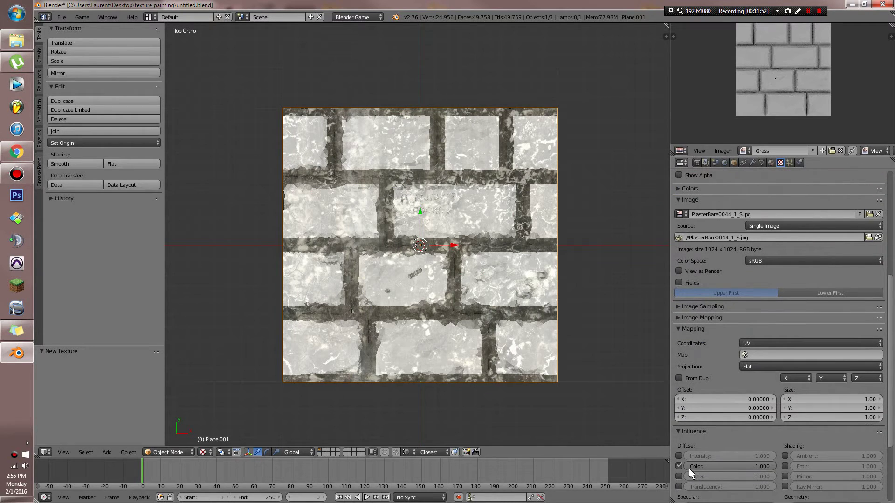
pyautogui.click(679, 466)
pyautogui.scroll(-4, 792, 471)
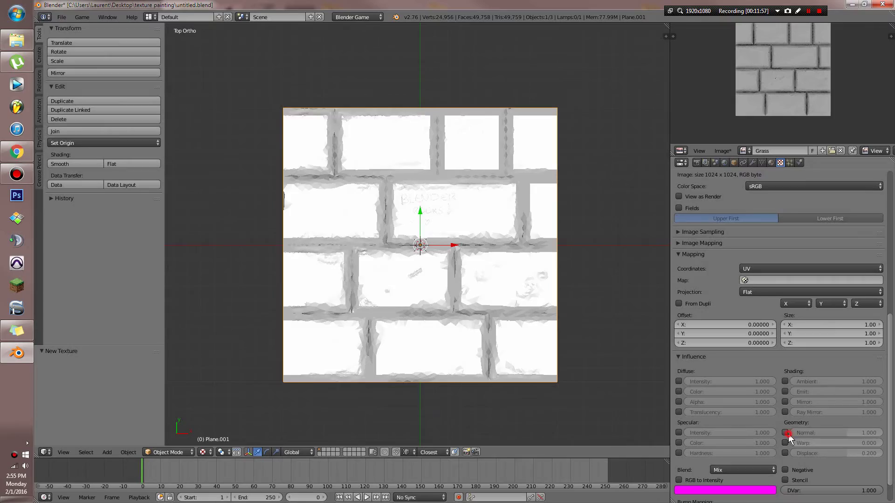
pyautogui.click(785, 433)
pyautogui.moveTo(832, 432); pyautogui.dragTo(849, 427)
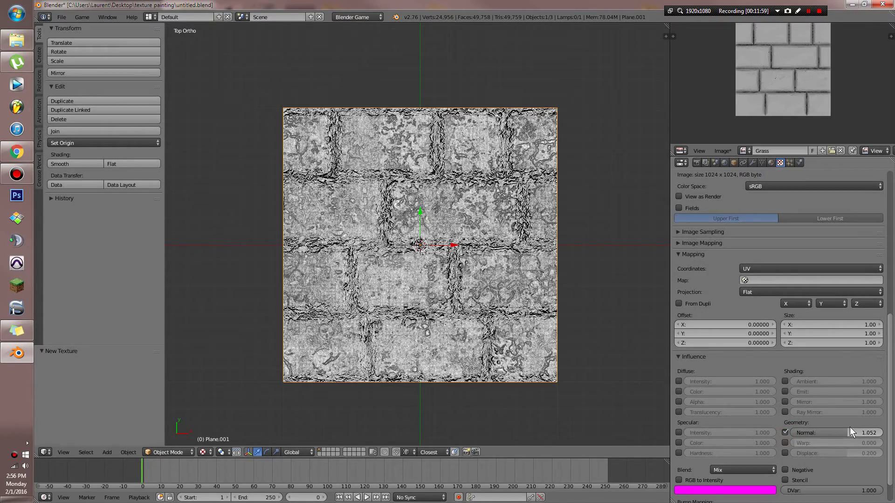
# Inspect the bump effect up close and set the plaster texture's Normal influence to 0.2
pyautogui.scroll(1, 462, 334)
pyautogui.moveTo(462, 334); pyautogui.dragTo(495, 259, button='middle')
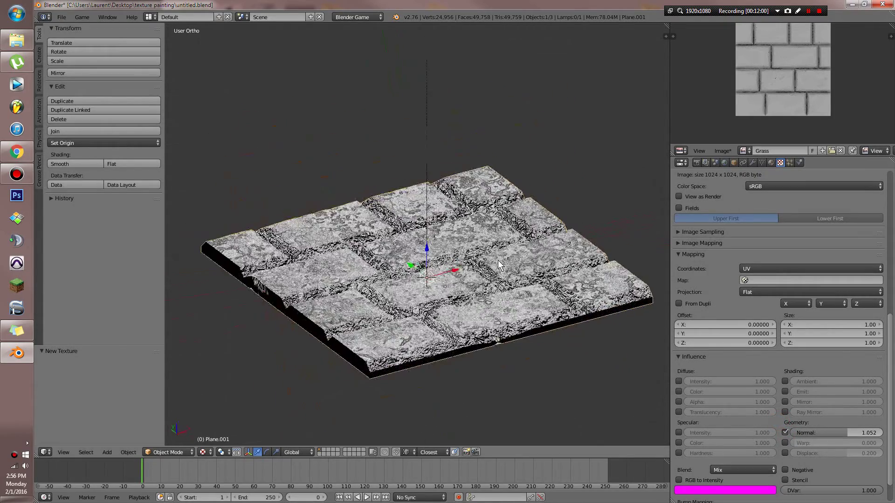
pyautogui.scroll(3, 495, 258)
pyautogui.moveTo(848, 428); pyautogui.dragTo(852, 430)
pyautogui.click(850, 433)
pyautogui.click(849, 433)
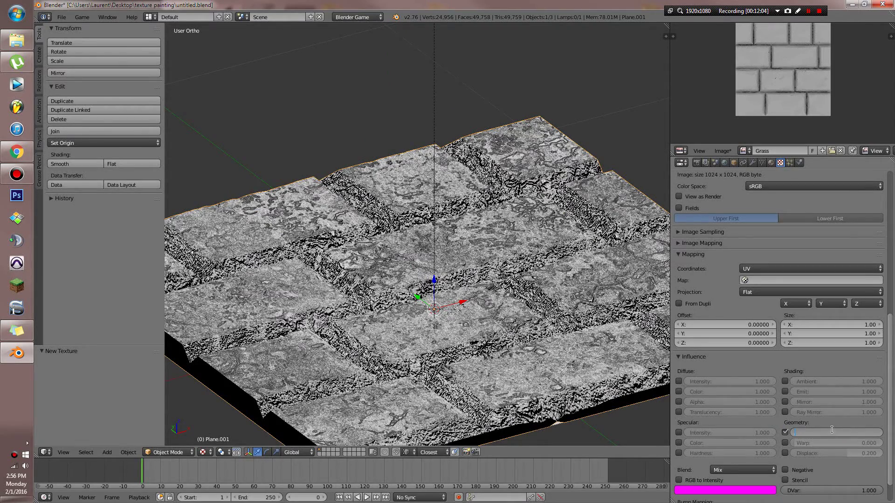
pyautogui.write('.2')
pyautogui.press('Return')
pyautogui.press('r')
pyautogui.press('r')
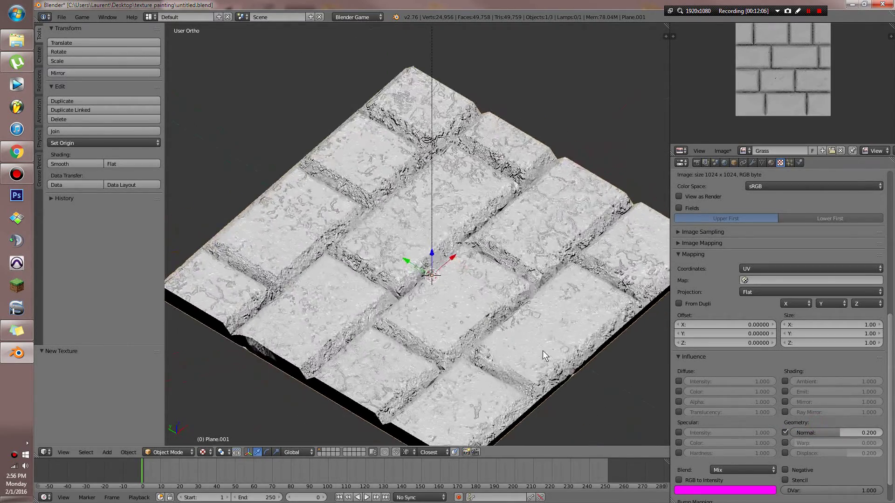
pyautogui.rightClick(536, 359)
# Reduce the plaster texture's Normal influence to 0.1
pyautogui.click(837, 431)
pyautogui.write('.1')
pyautogui.press('Return')
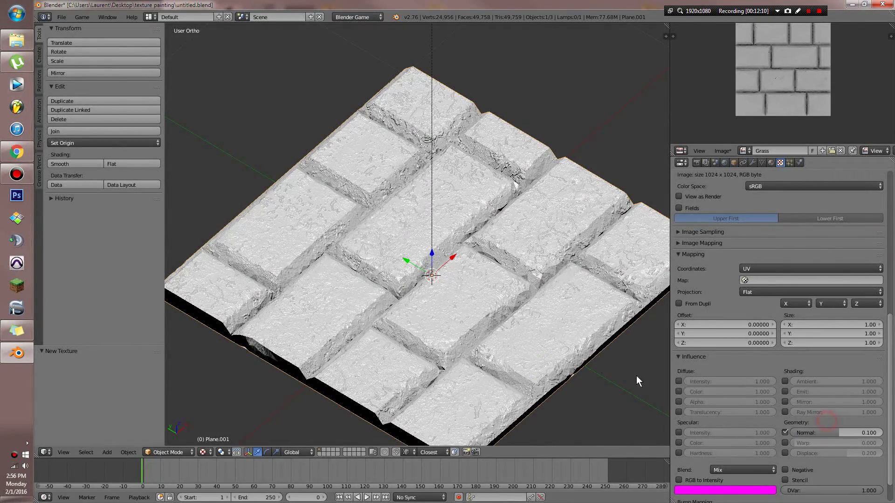
# Look over the bump effect on the wall and set the plaster texture's Normal influence to 0.05
pyautogui.scroll(4, 538, 348)
pyautogui.moveTo(539, 349); pyautogui.dragTo(493, 387, button='middle')
pyautogui.scroll(-3, 499, 365)
pyautogui.click(818, 432)
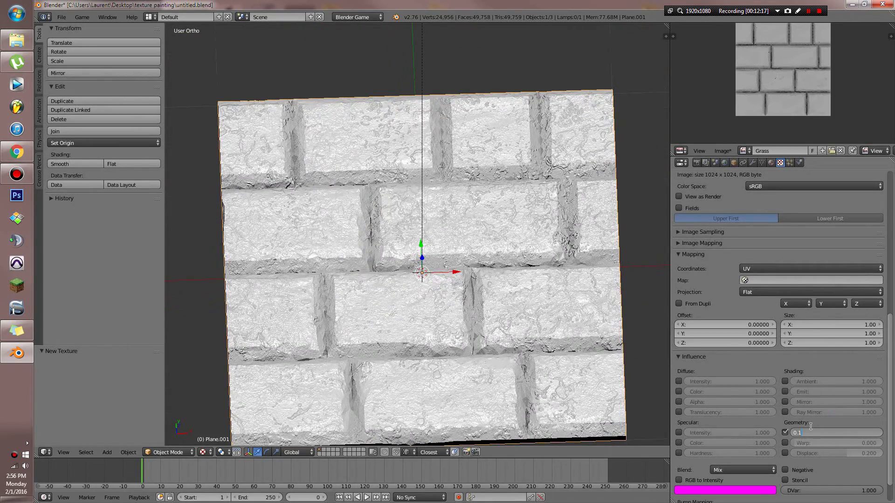
pyautogui.write('.05')
pyautogui.press('Return')
pyautogui.scroll(1, 522, 321)
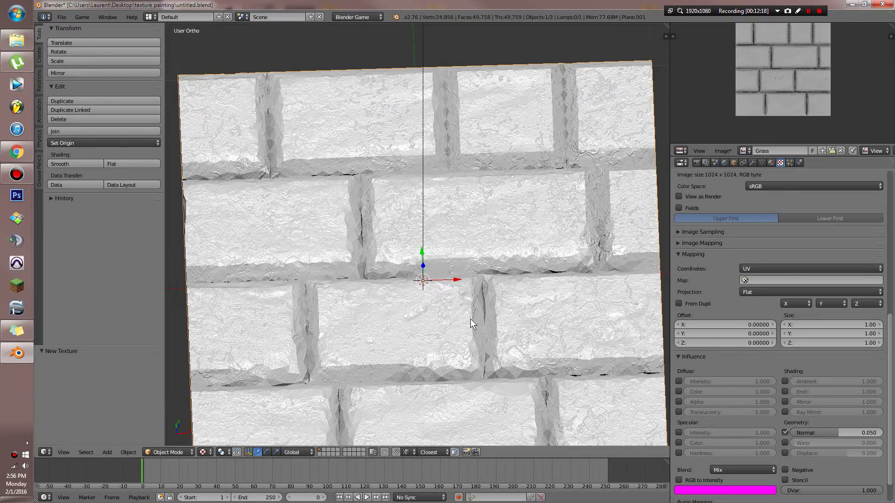
# Examine the softened plaster bump detail on the bricks and mortar from the top view
pyautogui.press('KP_7')
pyautogui.scroll(5, 469, 320)
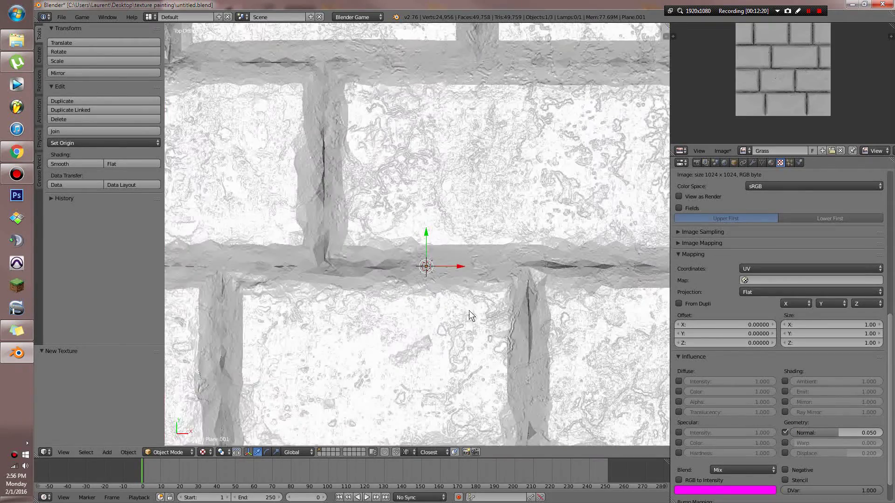
pyautogui.scroll(-3, 438, 212)
pyautogui.keyDown('shift'); pyautogui.moveTo(550, 228); pyautogui.dragTo(400, 265, button='middle'); pyautogui.keyUp('shift')
pyautogui.scroll(3, 410, 247)
pyautogui.keyDown('shift'); pyautogui.moveTo(523, 264); pyautogui.dragTo(528, 213, button='middle'); pyautogui.keyUp('shift')
pyautogui.scroll(3, 415, 276)
pyautogui.scroll(-3, 475, 228)
pyautogui.scroll(1, 522, 282)
pyautogui.scroll(-6, 529, 212)
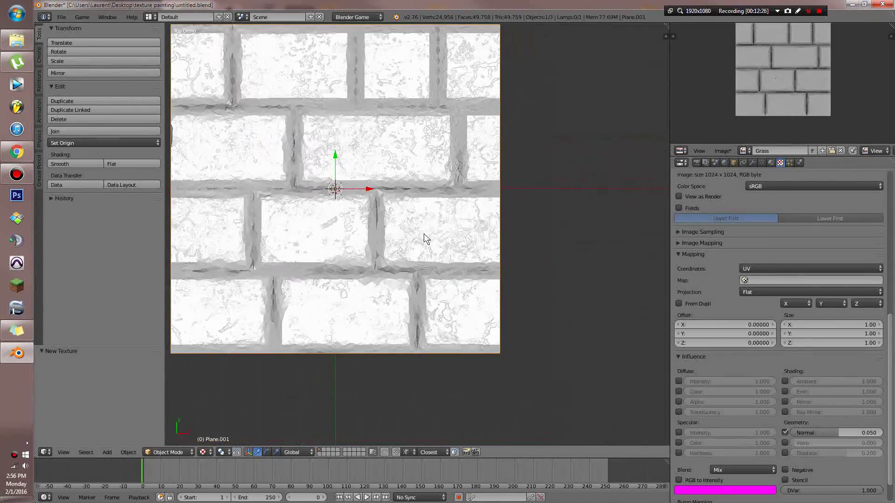
pyautogui.scroll(-2, 455, 250)
pyautogui.scroll(4, 454, 253)
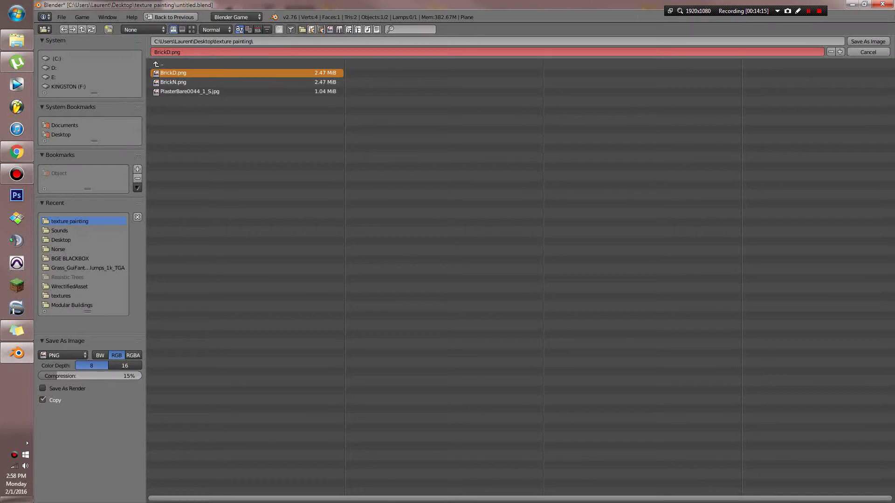
# Save the baked image as BrickD.png, reload it in the plane's texture and display the plane in textured shading
pyautogui.click(866, 41)
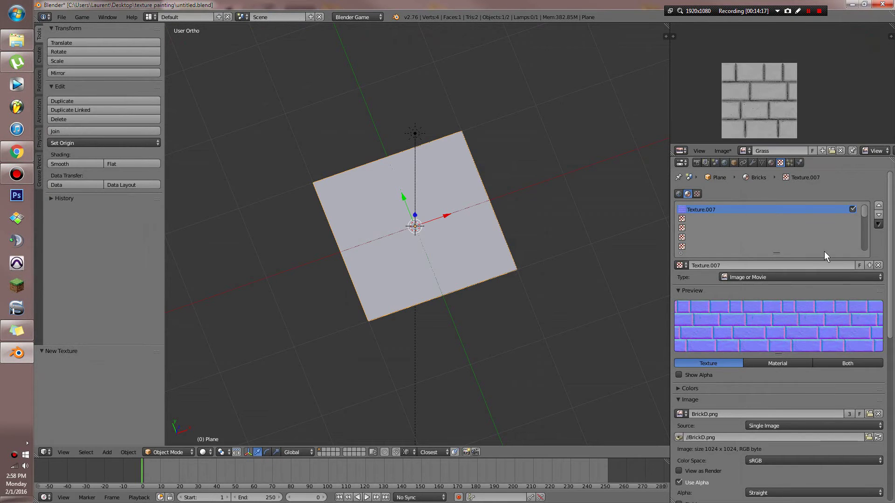
pyautogui.click(878, 437)
pyautogui.hotkey('alt', 'z')
pyautogui.scroll(3, 529, 298)
pyautogui.moveTo(525, 300); pyautogui.dragTo(531, 260, button='middle')
pyautogui.scroll(2, 491, 321)
# Add a second image texture using BrickN.png to the plane's Bricks material
pyautogui.click(702, 219)
pyautogui.click(715, 265)
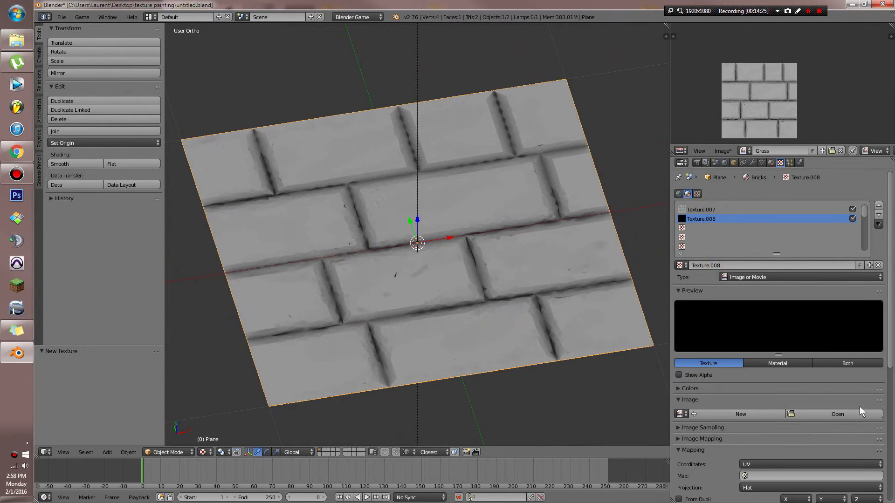
pyautogui.click(837, 413)
pyautogui.doubleClick(186, 82)
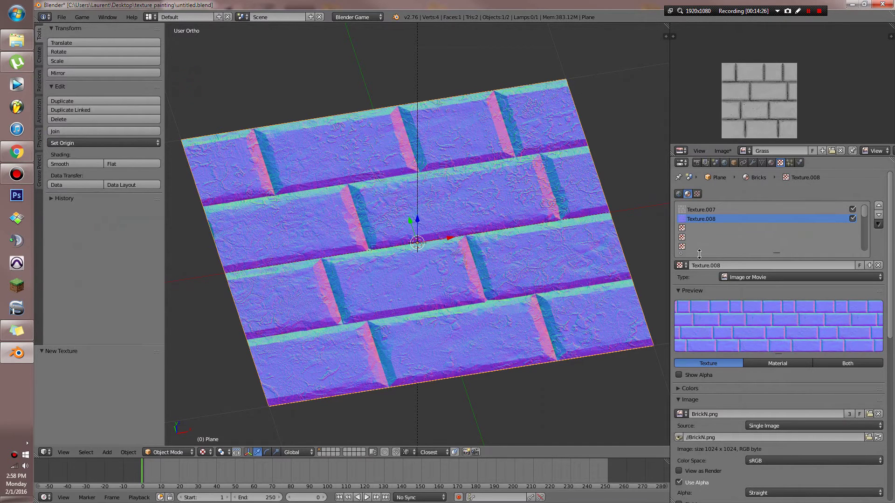
# Disable the BrickD.png texture and switch the BrickN.png texture's influence from diffuse Color to geometry Normal
pyautogui.scroll(-6, 813, 405)
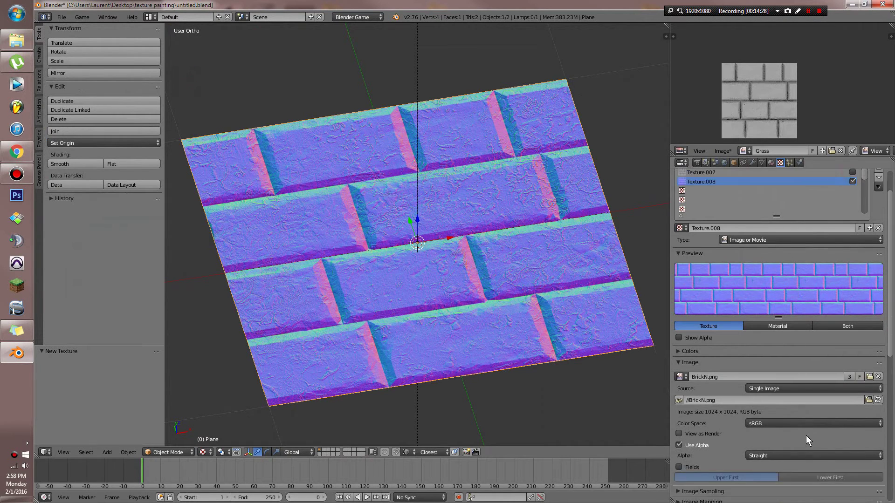
pyautogui.click(785, 431)
pyautogui.click(741, 417)
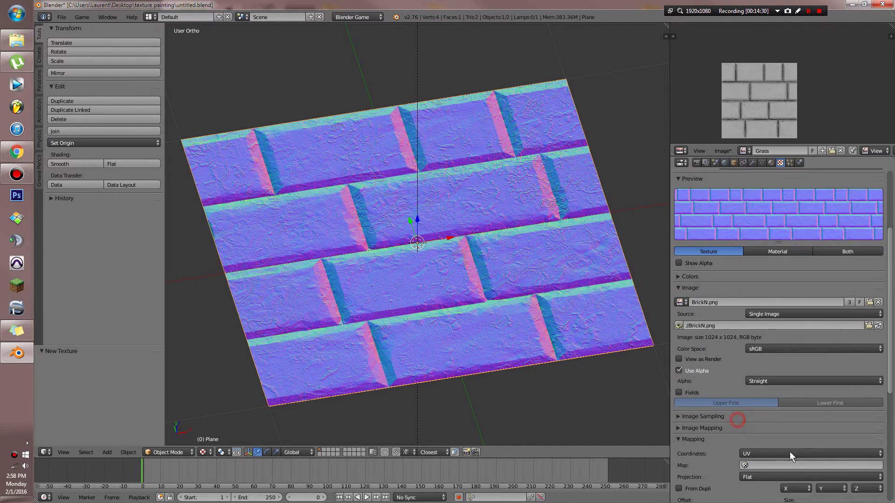
pyautogui.scroll(-8, 811, 452)
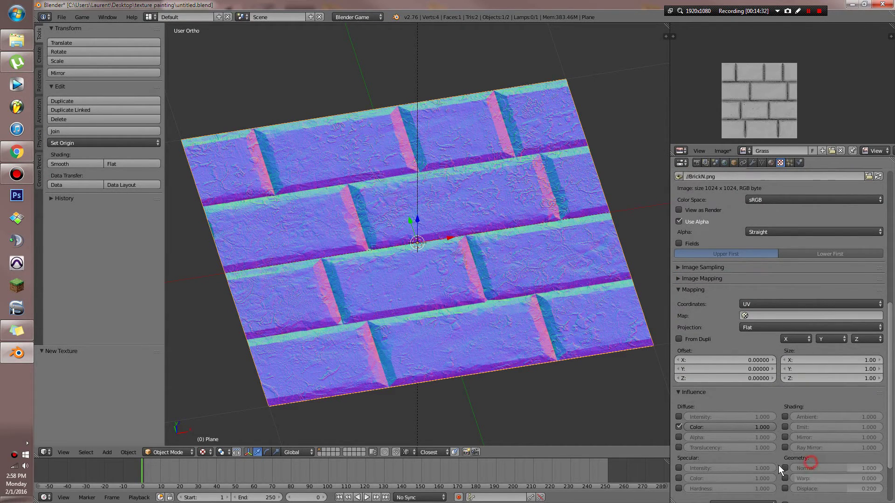
pyautogui.click(785, 468)
pyautogui.click(688, 429)
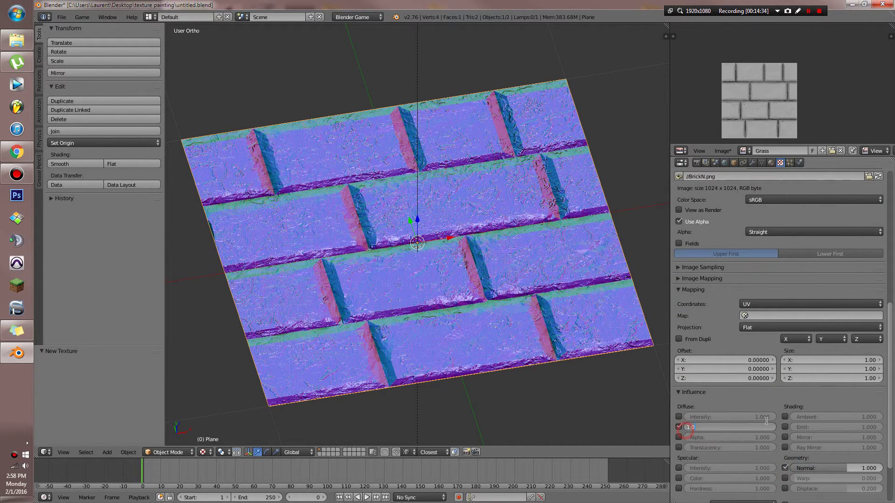
pyautogui.press('Escape')
pyautogui.click(679, 427)
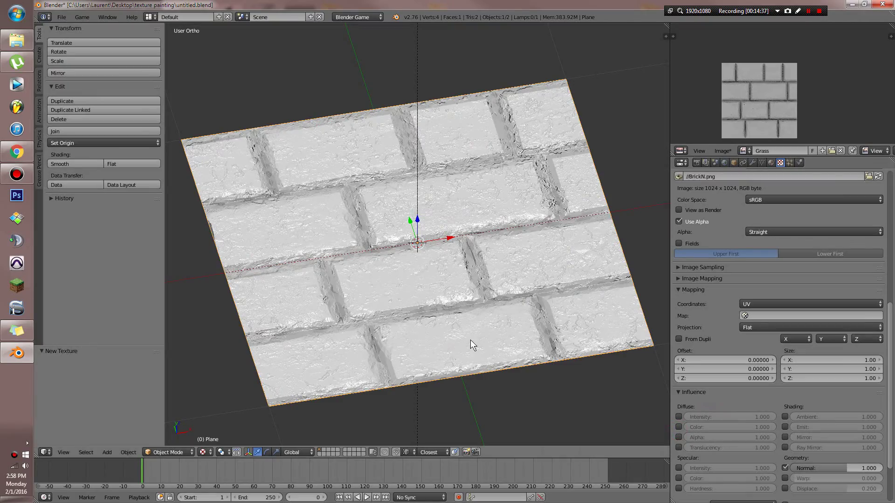
# Check how the normal map reacts to light by trackball-rotating the plane, and cancel the rotation
pyautogui.press('r')
pyautogui.press('r')
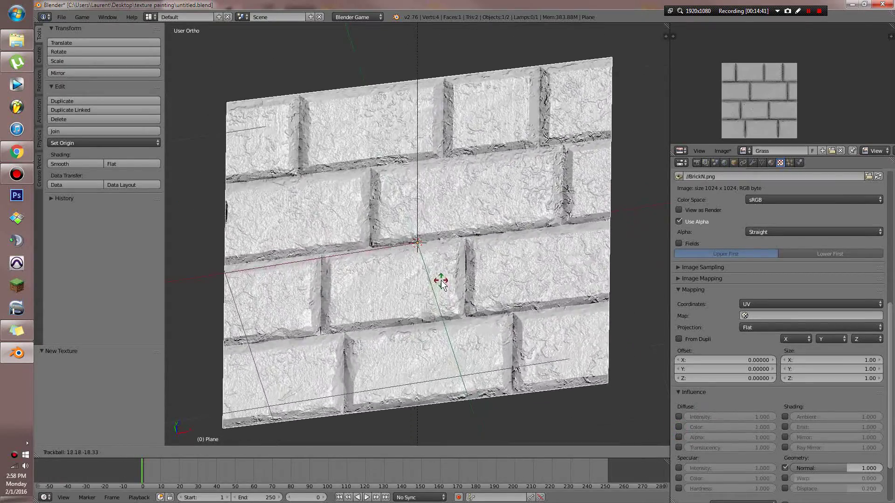
pyautogui.press('Escape')
pyautogui.scroll(-3, 445, 299)
pyautogui.scroll(-2, 445, 298)
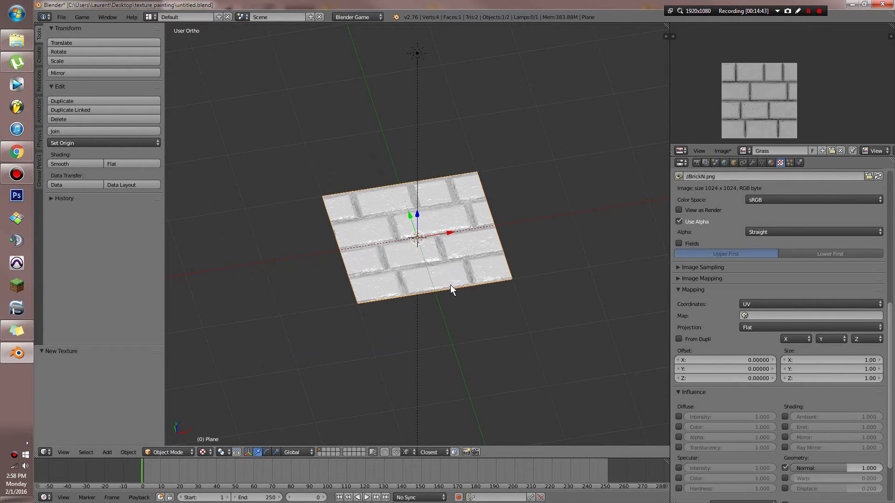
# Select the plane's whole mesh in Edit Mode and scale it up to about three times its size
pyautogui.press('Tab')
pyautogui.press('Tab')
pyautogui.press('a')
pyautogui.scroll(-3, 457, 236)
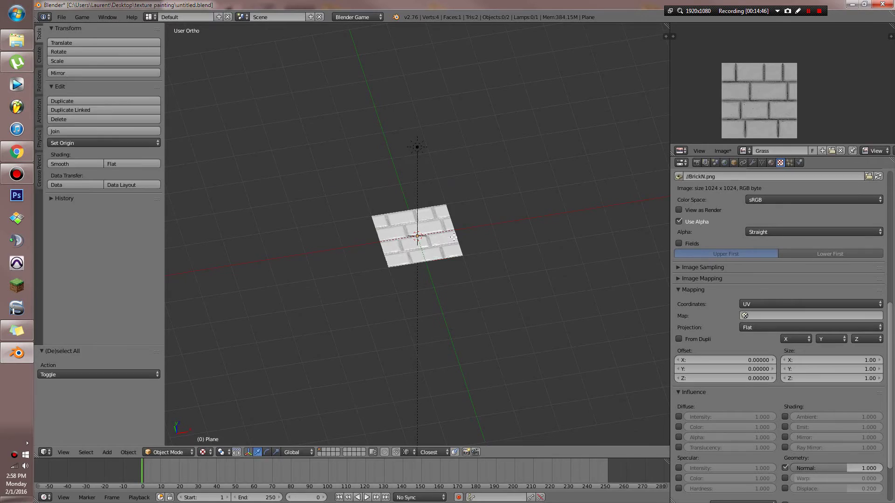
pyautogui.press('Tab')
pyautogui.press('a')
pyautogui.press('s')
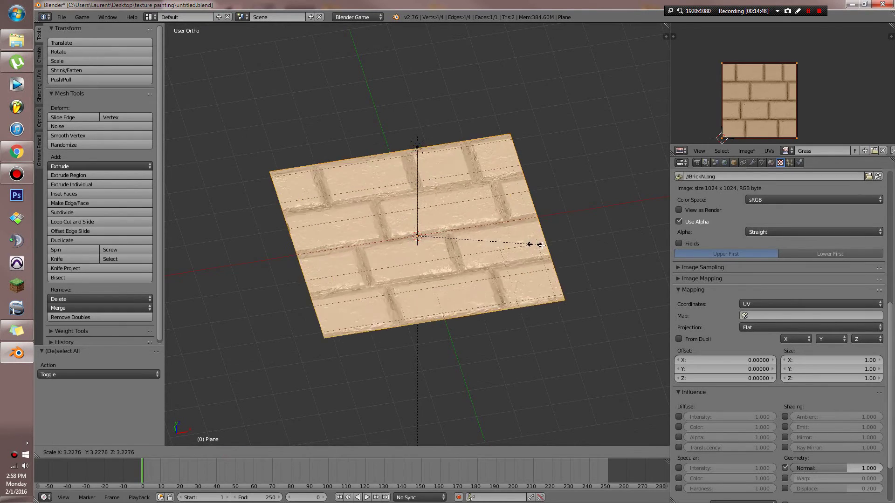
pyautogui.click(519, 240)
pyautogui.press('Tab')
pyautogui.press('Tab')
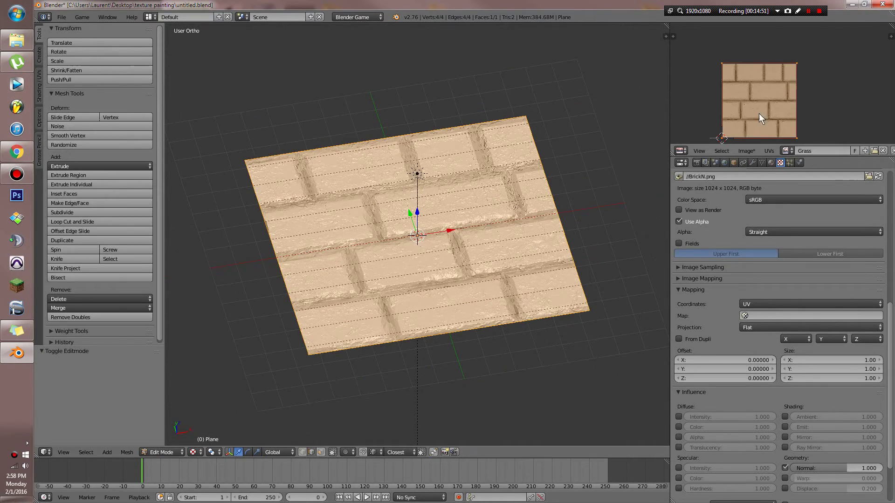
# Scale the plane's UVs up by about 2.265 so the brick texture repeats across it
pyautogui.press('s')
pyautogui.click(865, 121)
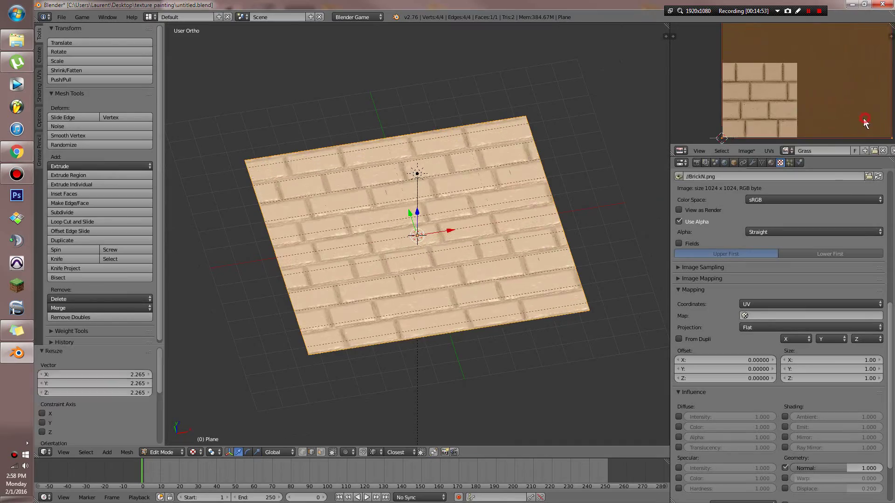
pyautogui.press('Tab')
pyautogui.scroll(3, 541, 244)
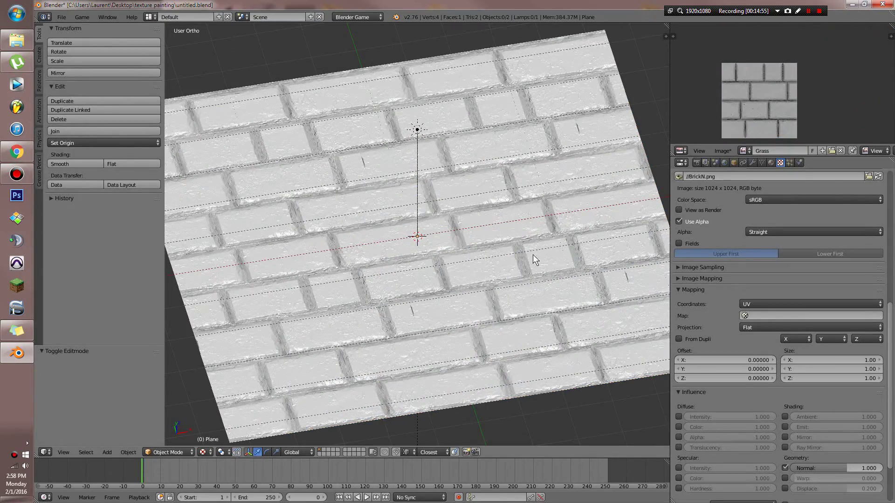
# Enlarge the plane's UVs a little more to tile the bricks more densely
pyautogui.press('Tab')
pyautogui.press('s')
pyautogui.click(841, 77)
pyautogui.press('Tab')
pyautogui.scroll(-2, 412, 230)
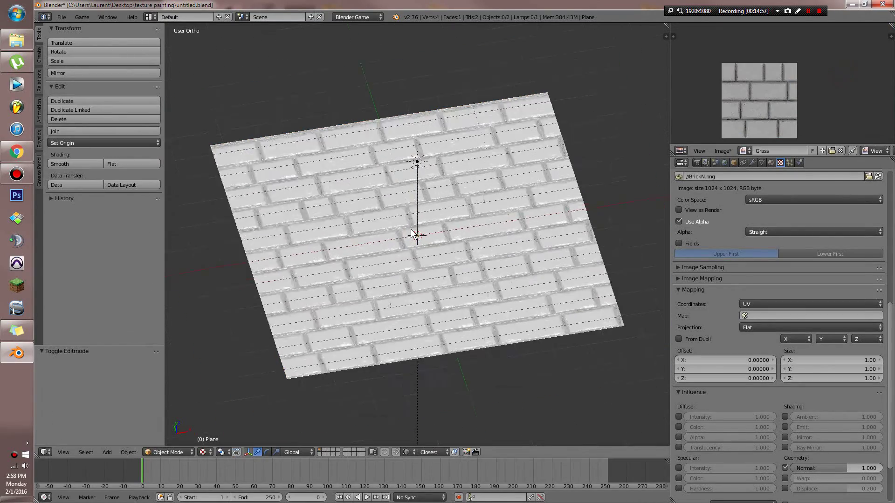
# Examine the tiled brick pattern from the top view for seams and noticeable repetition
pyautogui.scroll(1, 413, 234)
pyautogui.press('KP_7')
pyautogui.scroll(-2, 415, 241)
pyautogui.scroll(2, 436, 263)
pyautogui.scroll(-1, 413, 293)
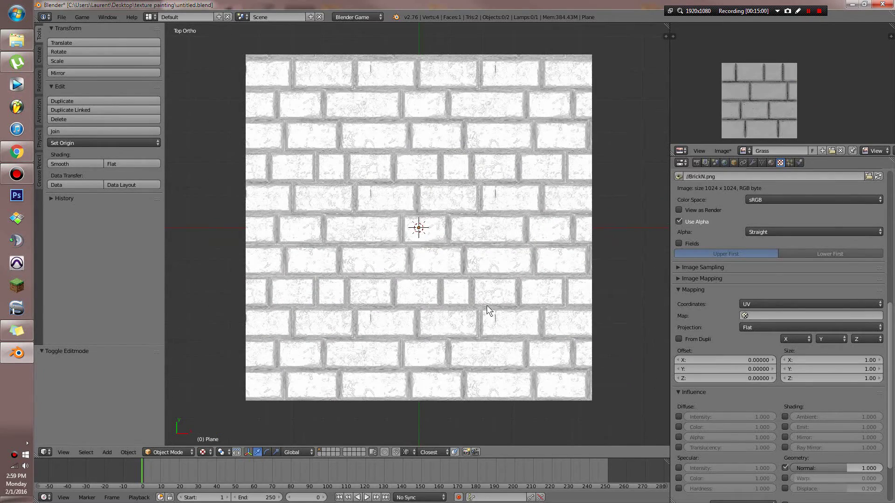
pyautogui.scroll(1, 373, 240)
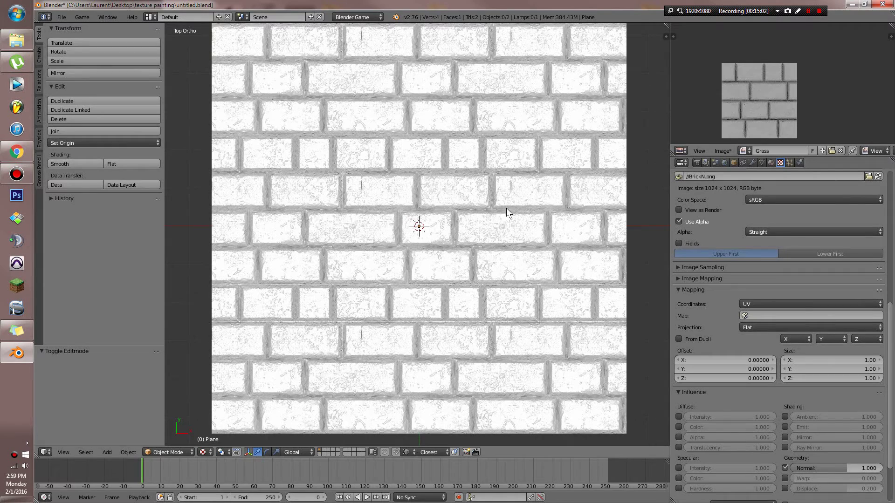
pyautogui.scroll(-1, 485, 321)
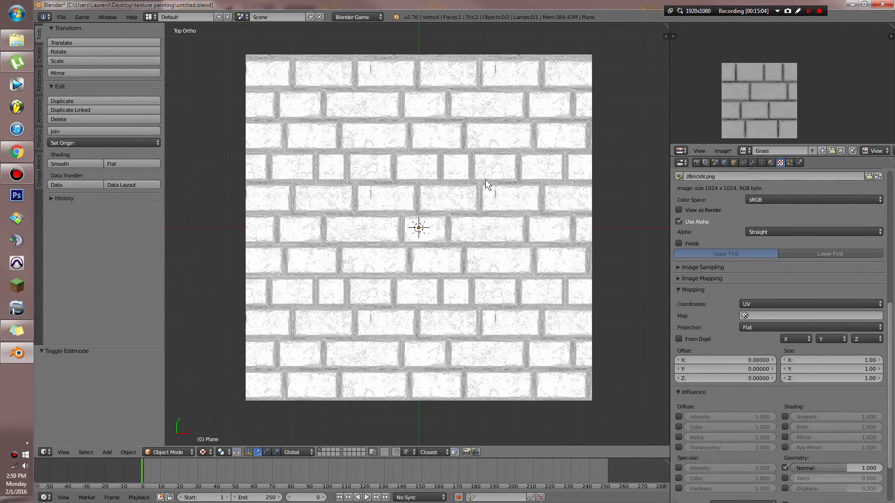
pyautogui.scroll(1, 427, 240)
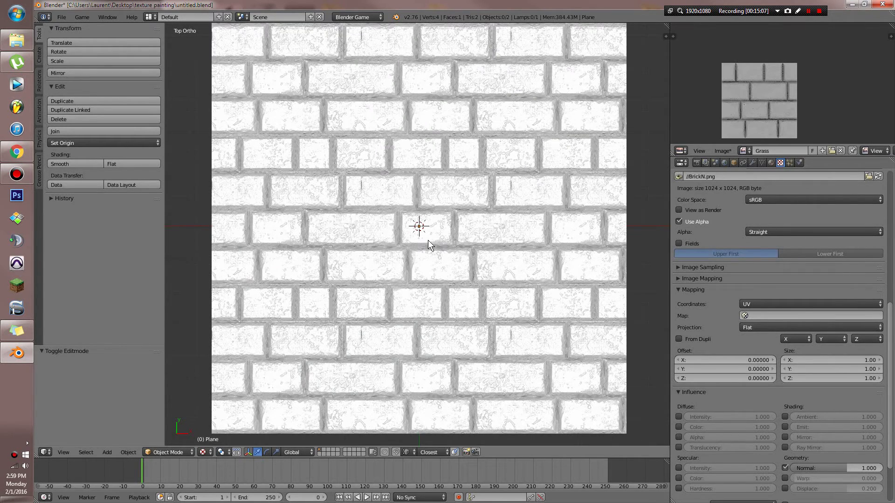
# Select the plane and trackball-rotate it to check the shading of the tiled bricks, cancelling the rotation
pyautogui.rightClick(402, 196)
pyautogui.press('r')
pyautogui.press('r')
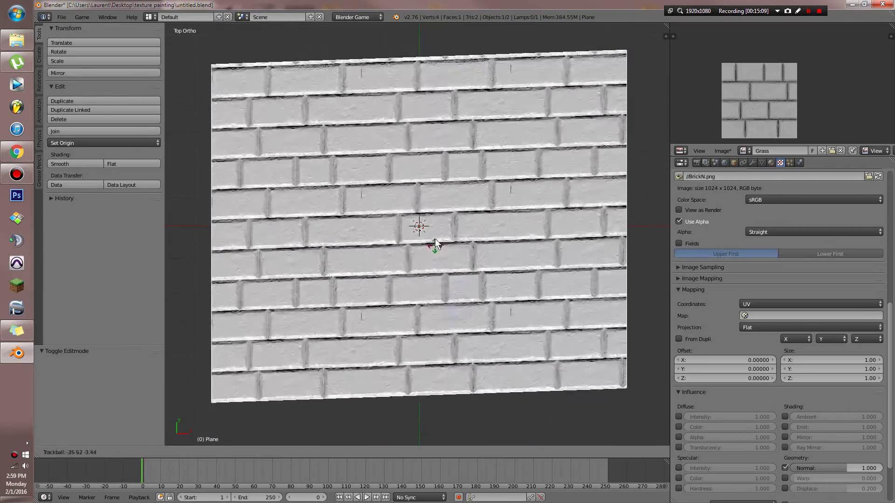
pyautogui.rightClick(464, 260)
# Re-enable the BrickD.png texture in the Bricks material's texture list
pyautogui.scroll(10, 729, 343)
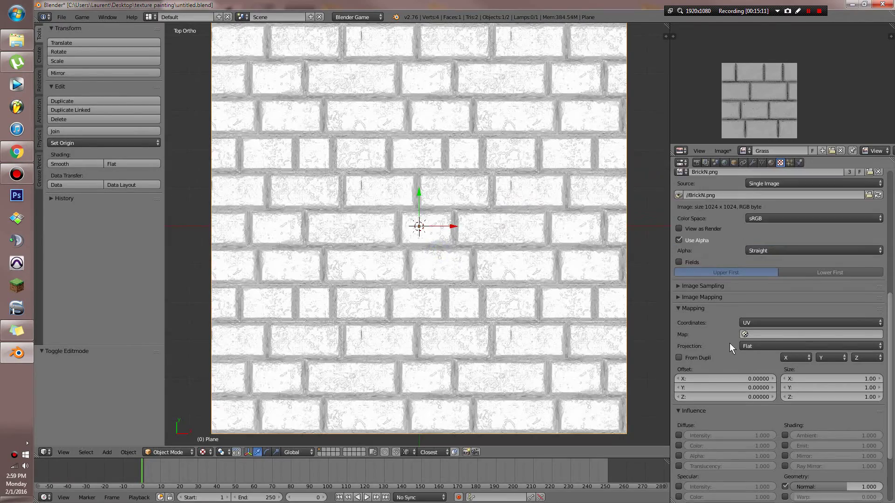
pyautogui.click(700, 191)
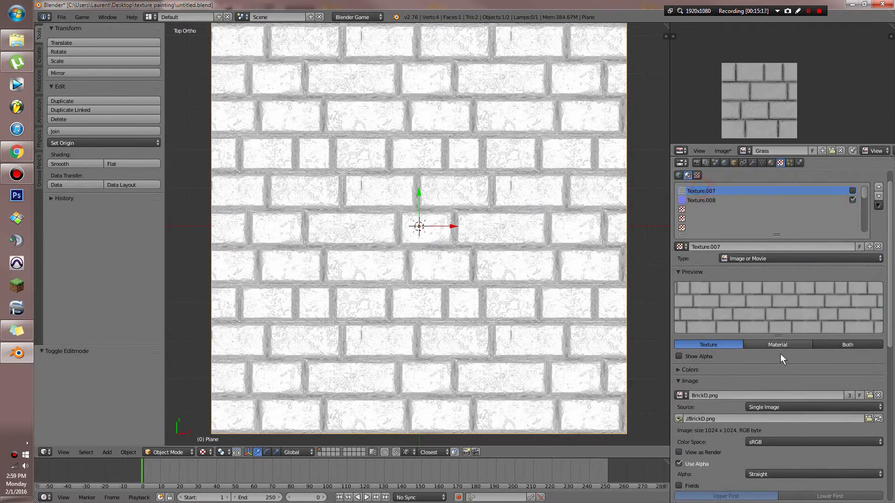
pyautogui.scroll(1, 782, 354)
pyautogui.click(852, 209)
# Walk through the view close to the brick surface to examine the combined diffuse and normal textures
pyautogui.moveTo(391, 311); pyautogui.dragTo(452, 246, button='middle')
pyautogui.hotkey('shift', 'f')
pyautogui.press('w')
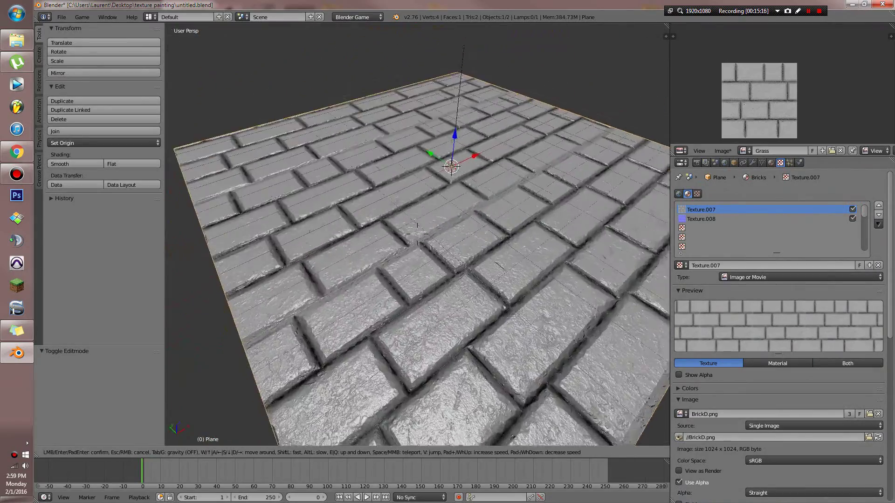
pyautogui.press('Tab')
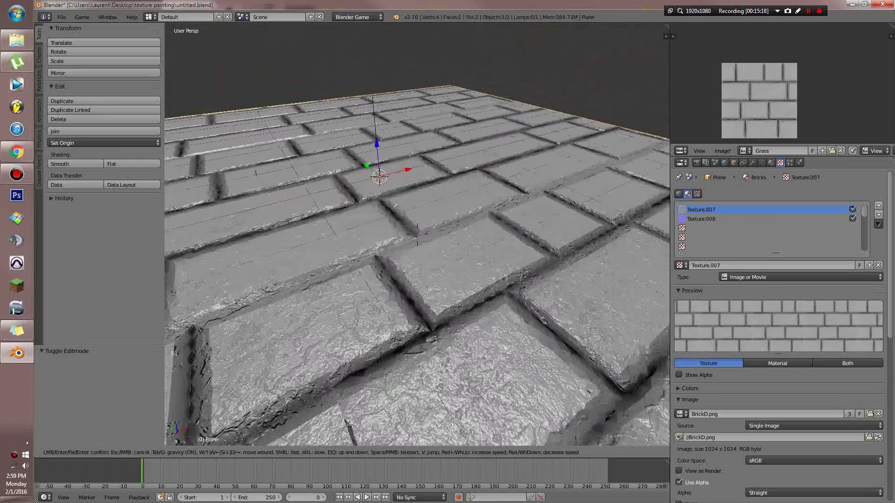
pyautogui.click(417, 233)
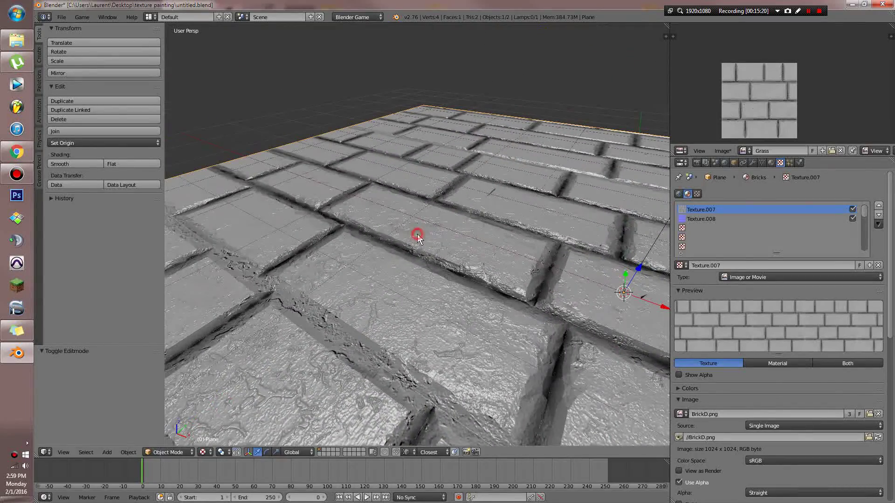
# Scale the plane's UVs up by about 2.09 to make the bricks smaller
pyautogui.press('Tab')
pyautogui.press('s')
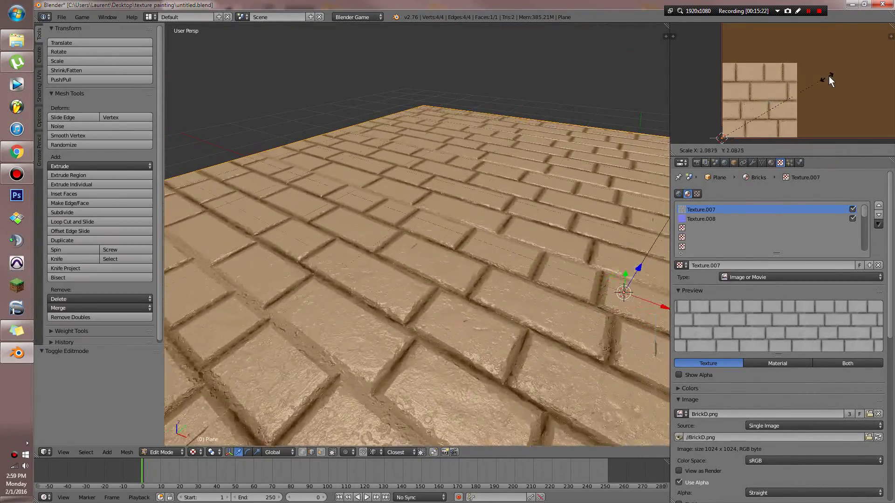
pyautogui.click(830, 80)
pyautogui.press('Tab')
# Walk across the plane again to examine the smaller brick tiling at ground level
pyautogui.hotkey('shift', 'f')
pyautogui.press('a')
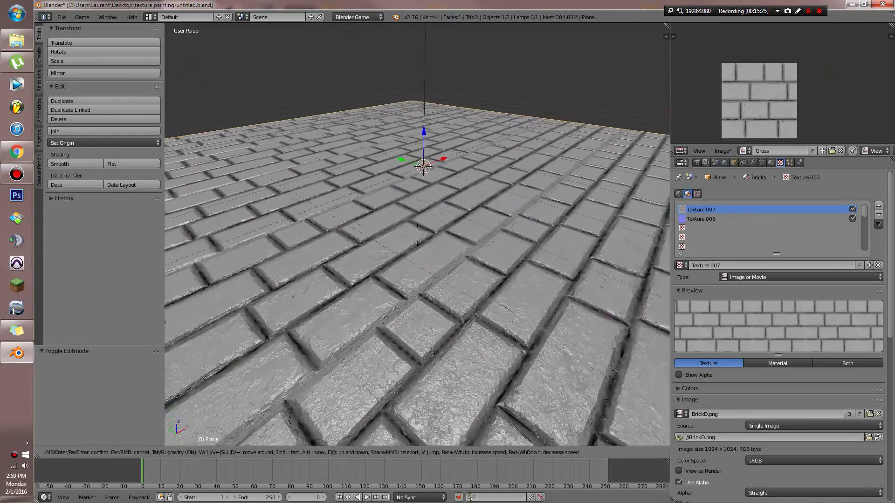
pyautogui.click(418, 234)
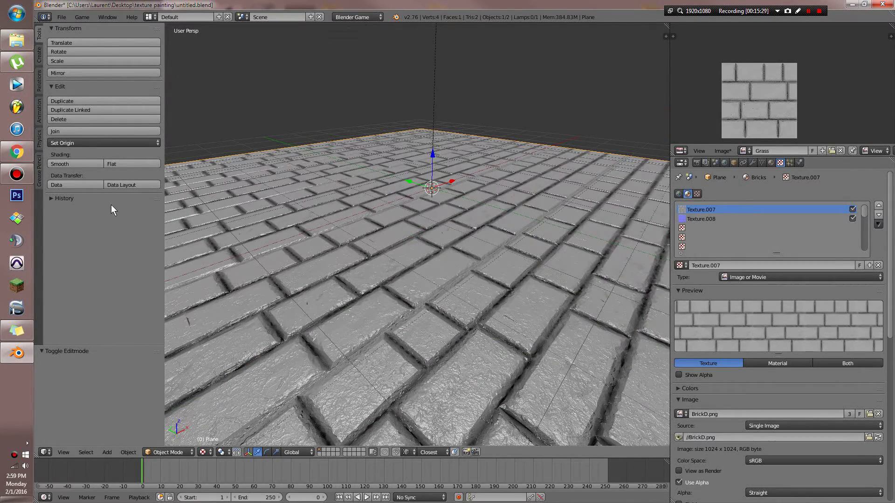
# Switch to Photoshop
pyautogui.click(14, 197)
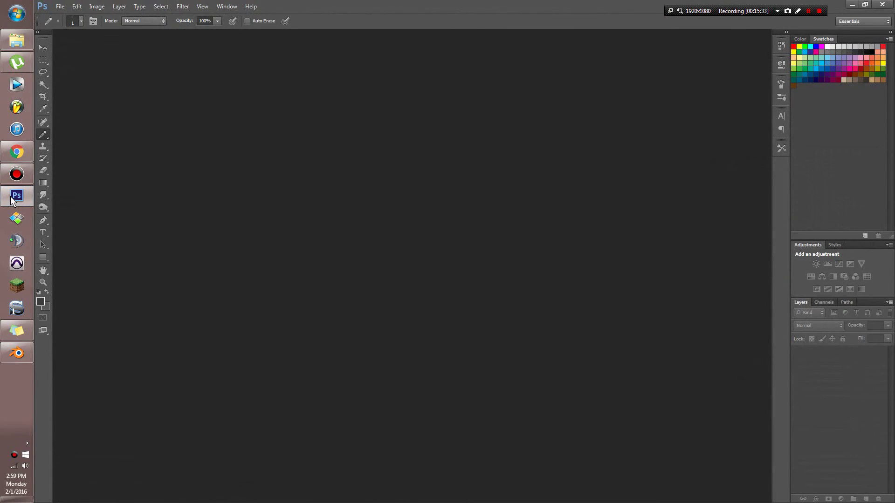
# Open the BrickD.png texture from its folder and hide the grid overlay
pyautogui.click(206, 152)
pyautogui.click(64, 6)
pyautogui.click(88, 69)
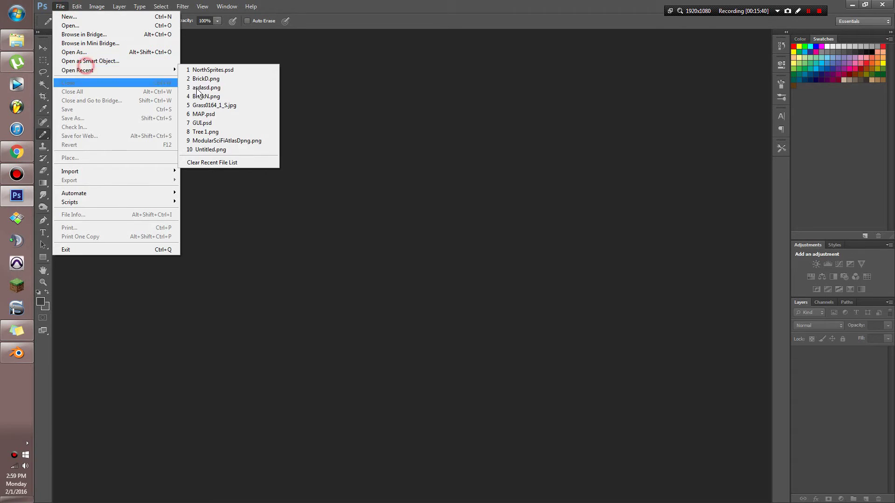
pyautogui.click(17, 41)
pyautogui.moveTo(518, 101); pyautogui.dragTo(250, 146)
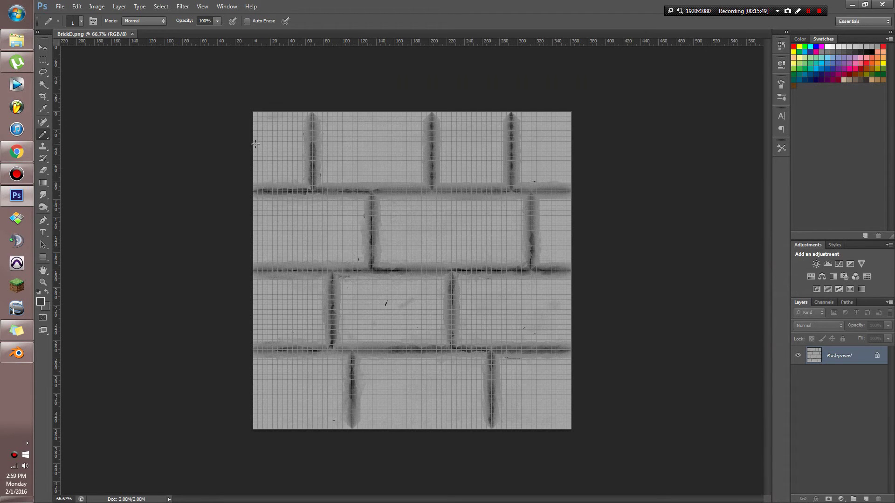
pyautogui.hotkey('ctrl', "'")
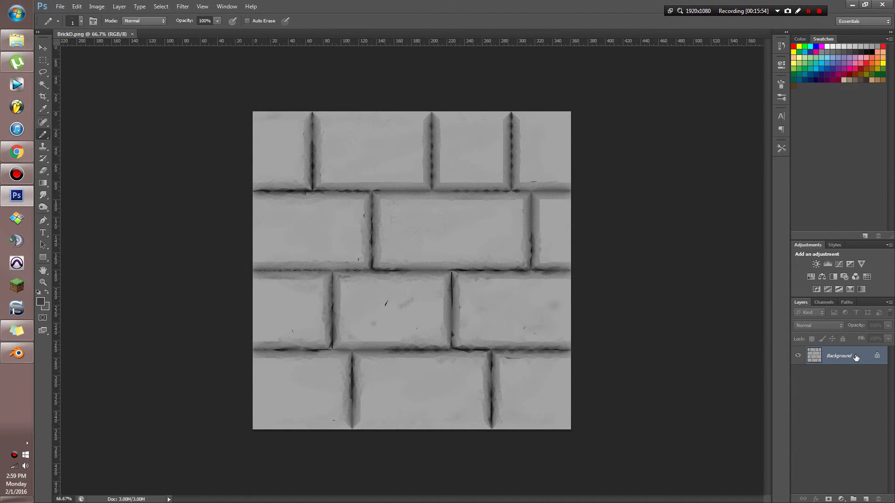
# Convert the locked background to Layer 0 and place the PlasterBare0044_1_S image over the whole canvas
pyautogui.doubleClick(877, 357)
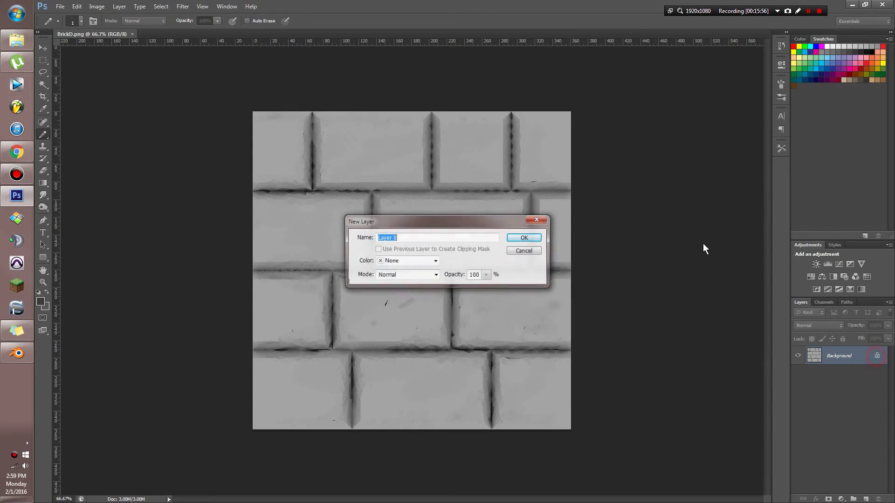
pyautogui.click(529, 237)
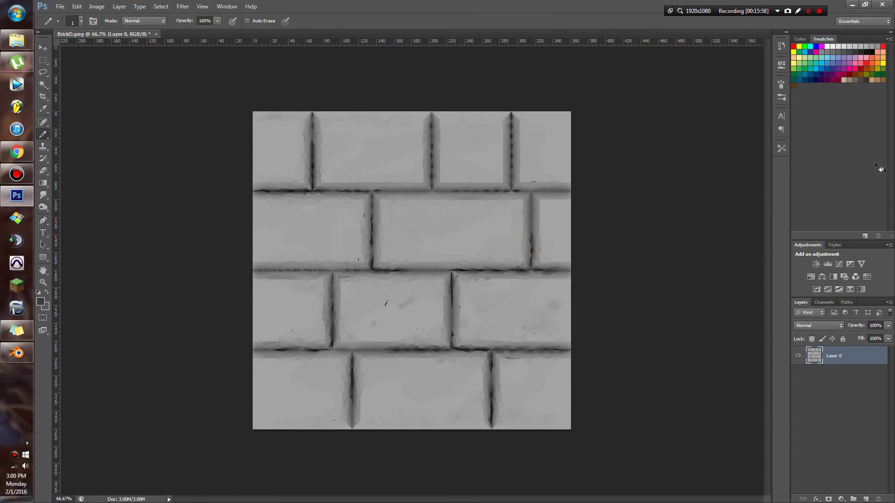
pyautogui.moveTo(894, 485); pyautogui.dragTo(396, 334)
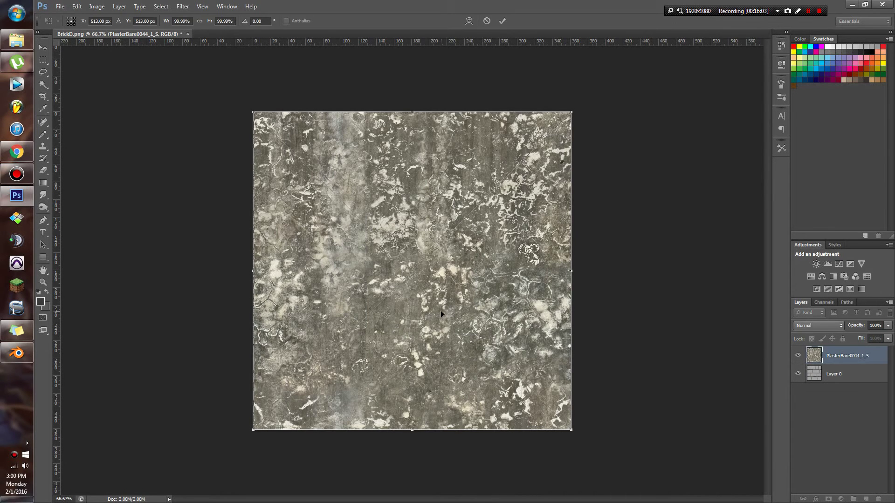
pyautogui.press('Return')
# Duplicate Layer 0 and hide both the plaster layer and the Layer 0 copy
pyautogui.click(798, 355)
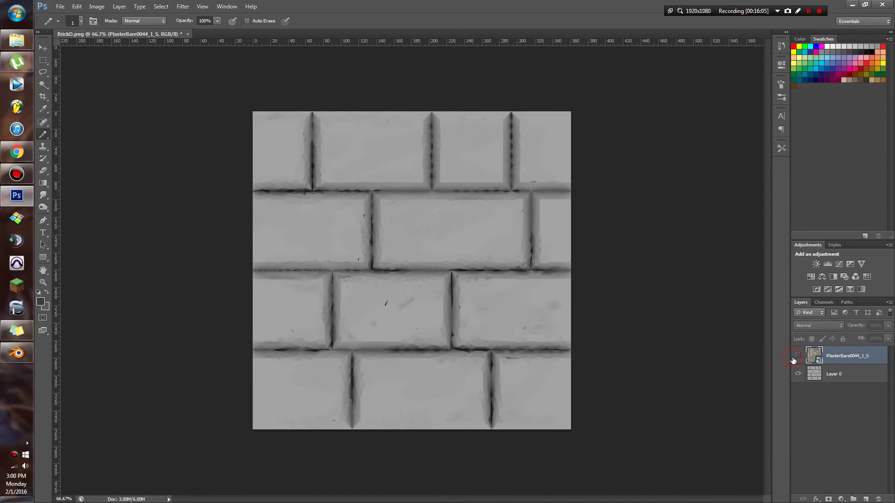
pyautogui.click(813, 373)
pyautogui.moveTo(845, 373); pyautogui.dragTo(865, 499)
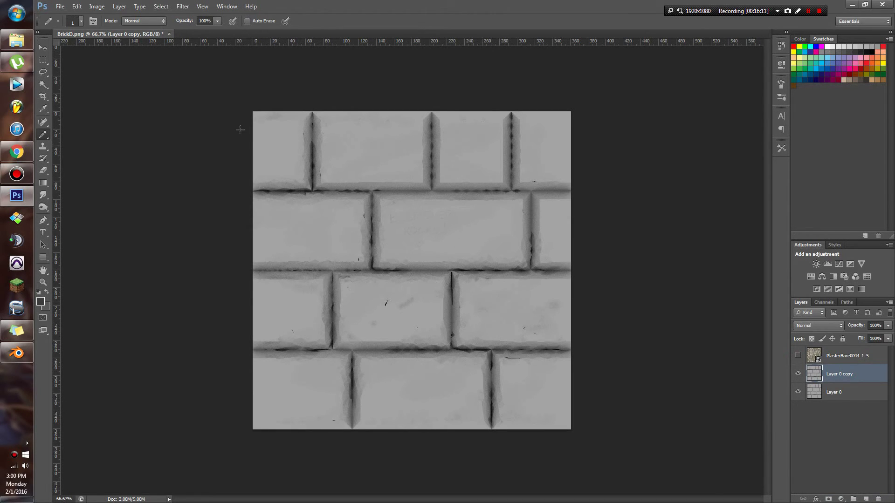
pyautogui.click(797, 373)
# Adjust Layer 0 to brightness -24 and contrast 83
pyautogui.click(829, 393)
pyautogui.click(96, 6)
pyautogui.moveTo(112, 30)
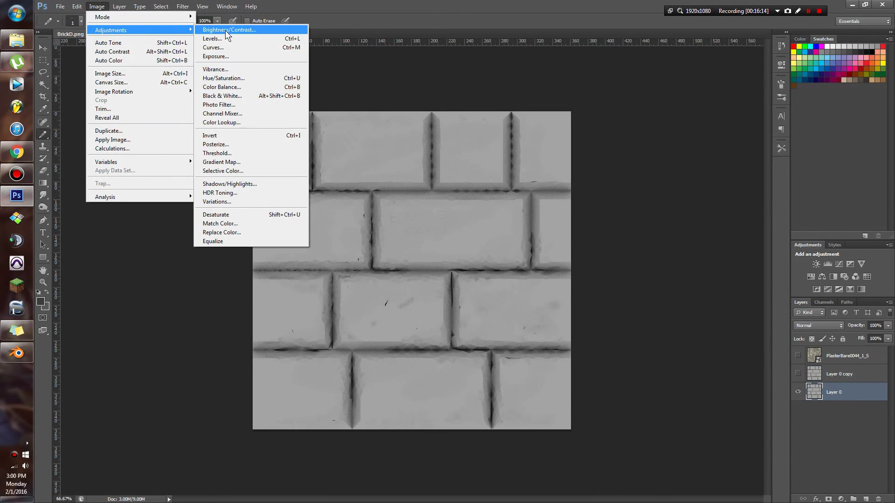
pyautogui.click(227, 29)
pyautogui.moveTo(426, 265); pyautogui.dragTo(464, 266)
pyautogui.moveTo(427, 243); pyautogui.dragTo(417, 242)
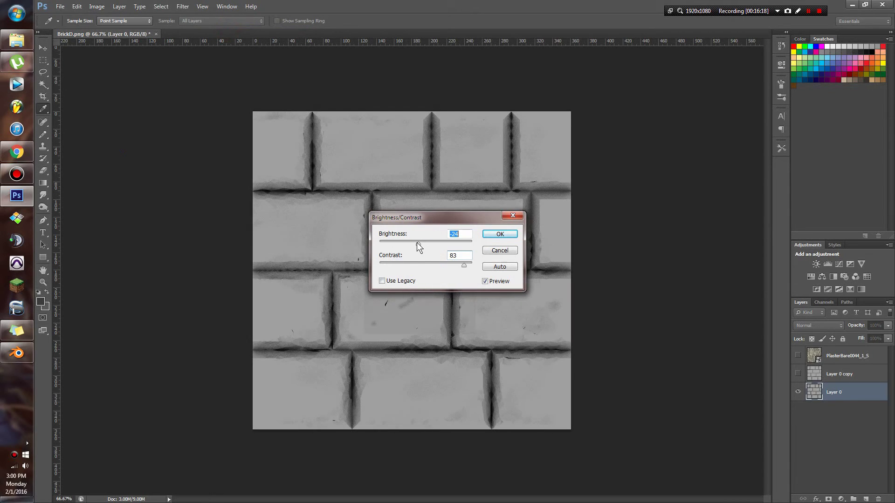
pyautogui.click(499, 234)
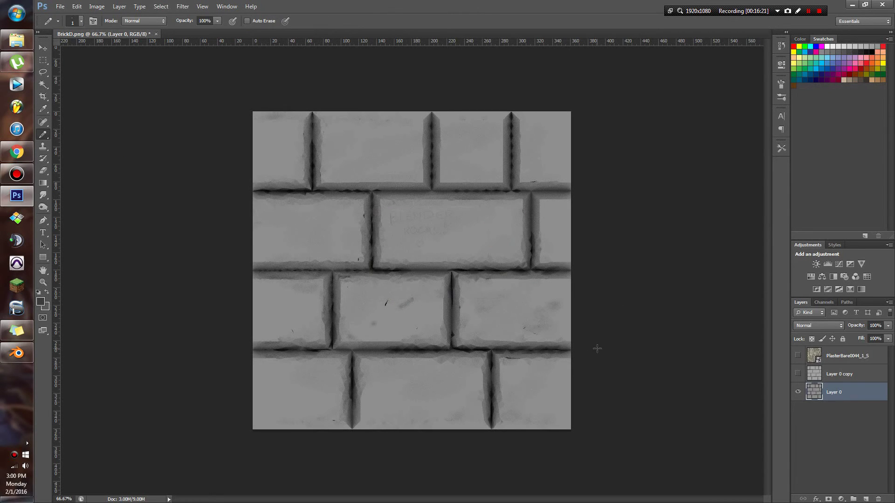
# Show the PlasterBare0044_1_S layer, set its blend mode to Overlay and lower its opacity
pyautogui.click(797, 356)
pyautogui.click(839, 356)
pyautogui.click(818, 326)
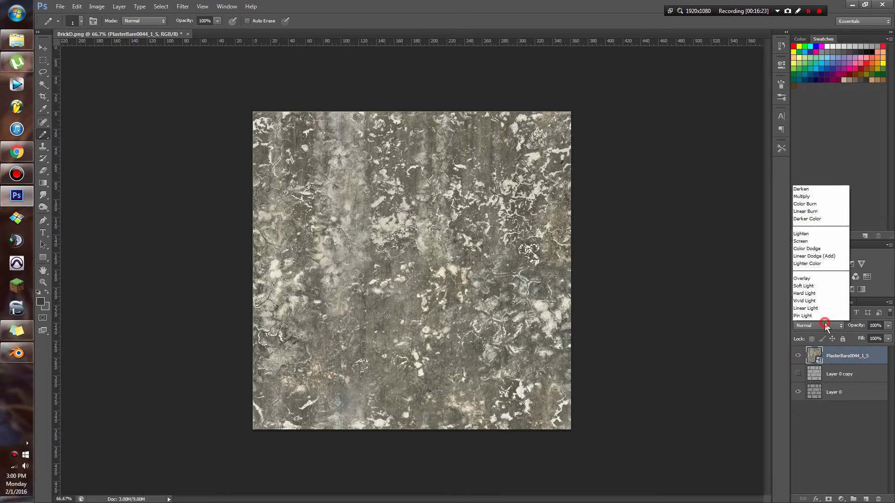
pyautogui.click(814, 197)
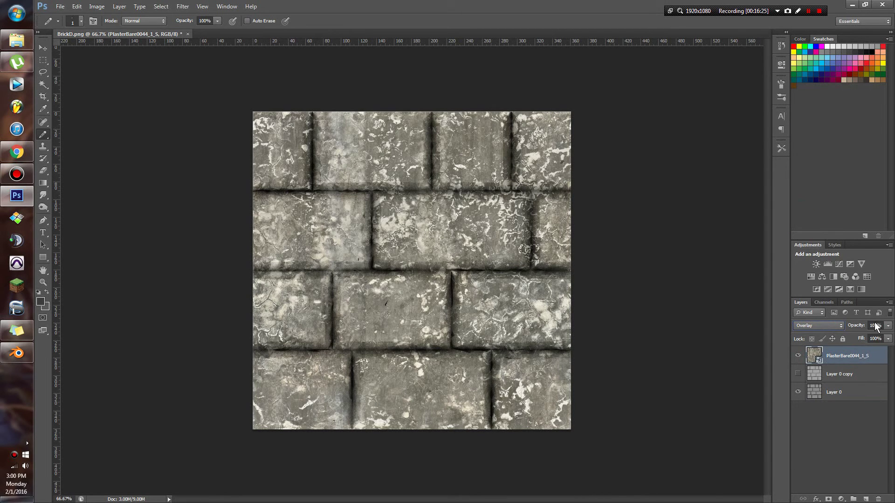
pyautogui.moveTo(870, 326); pyautogui.dragTo(869, 325)
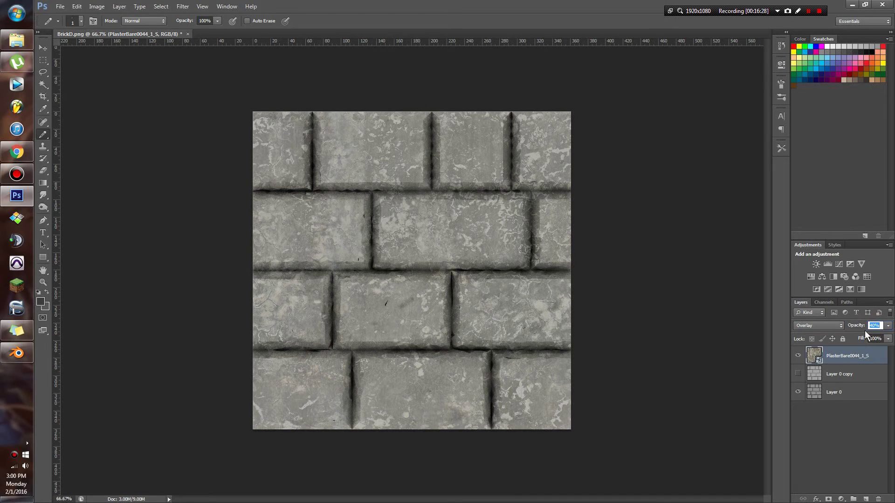
# Show the Layer 0 copy and apply a Gaussian Blur to it
pyautogui.click(811, 379)
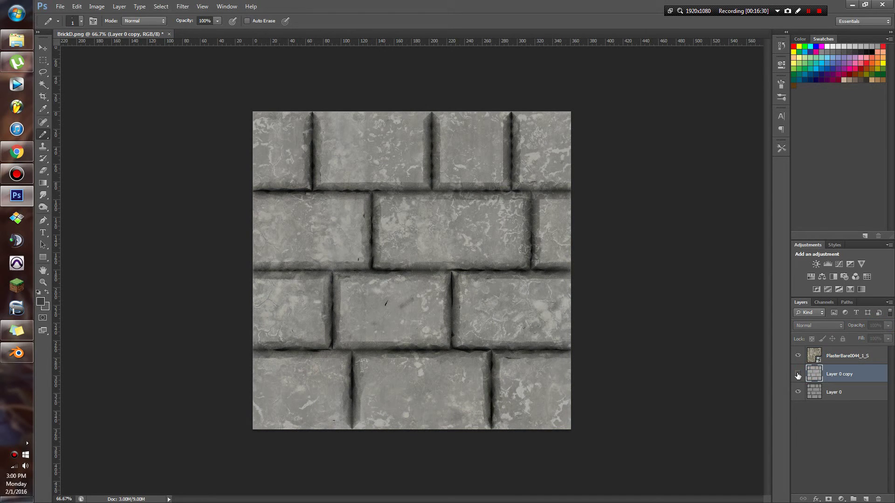
pyautogui.click(797, 375)
pyautogui.click(161, 7)
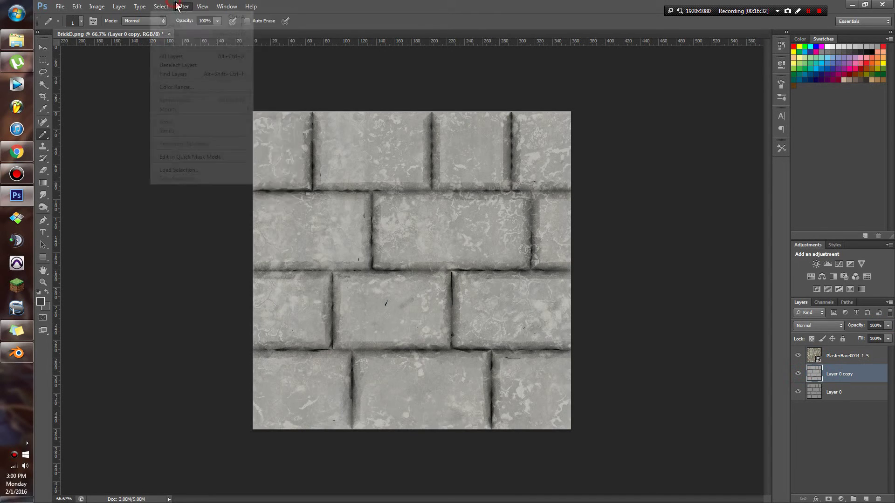
pyautogui.moveTo(201, 100)
pyautogui.click(320, 166)
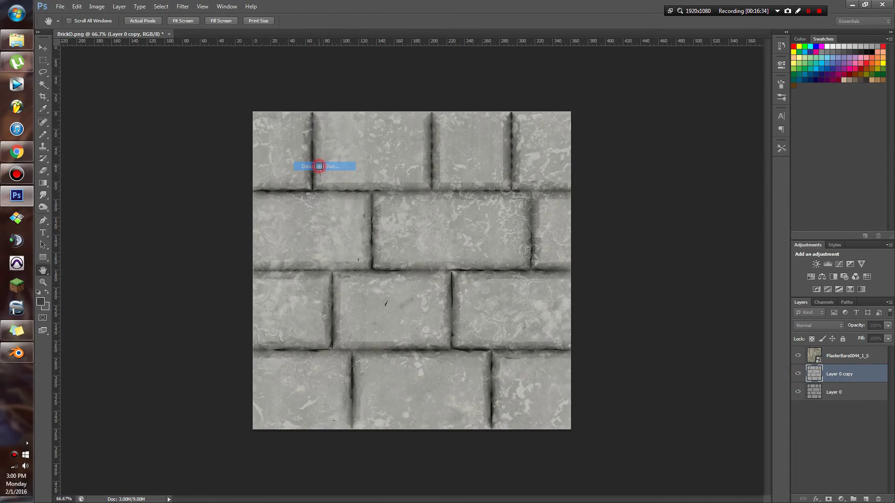
pyautogui.click(499, 196)
pyautogui.press('b')
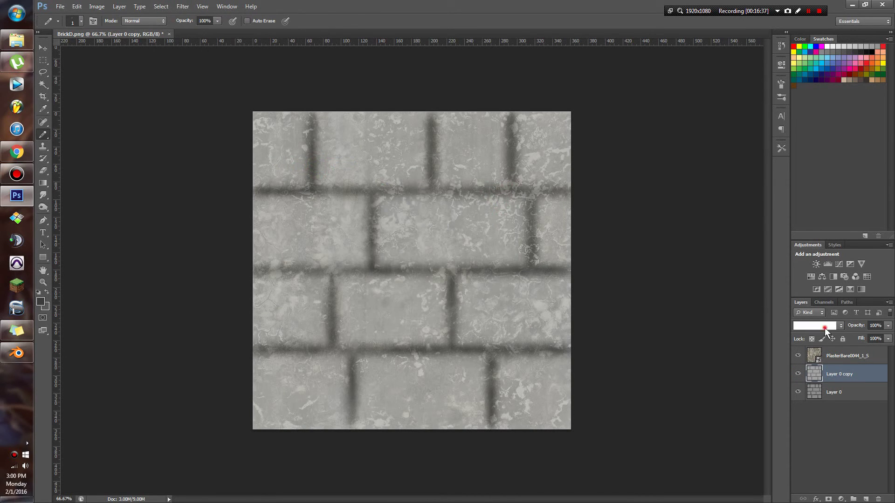
# Set the Layer 0 copy's blend mode to Screen and reduce its opacity to a faint glow
pyautogui.click(824, 326)
pyautogui.click(819, 163)
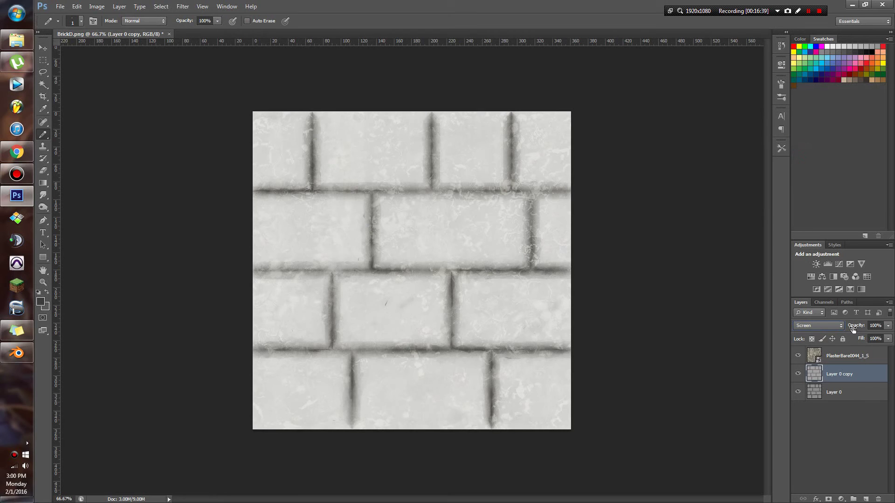
pyautogui.moveTo(874, 328)
pyautogui.mouseDown()
pyautogui.moveTo(860, 328)
pyautogui.moveTo(883, 328)
pyautogui.mouseUp()
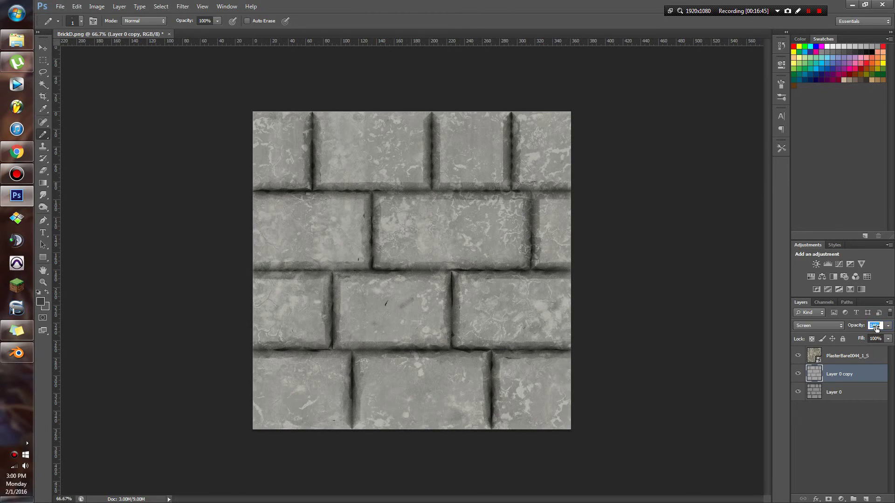
# Merge the plaster layer, the Layer 0 copy and Layer 0 into one layer
pyautogui.keyDown('shift'); pyautogui.click(850, 360); pyautogui.keyUp('shift')
pyautogui.rightClick(850, 360)
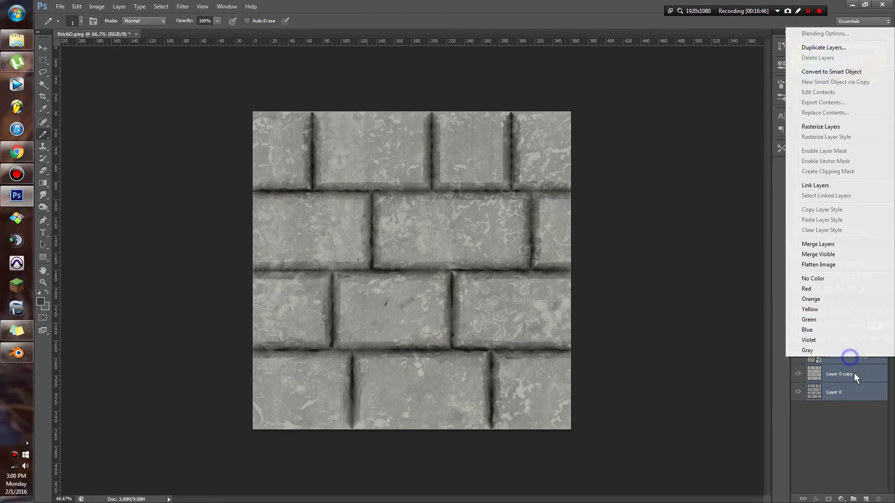
pyautogui.click(818, 245)
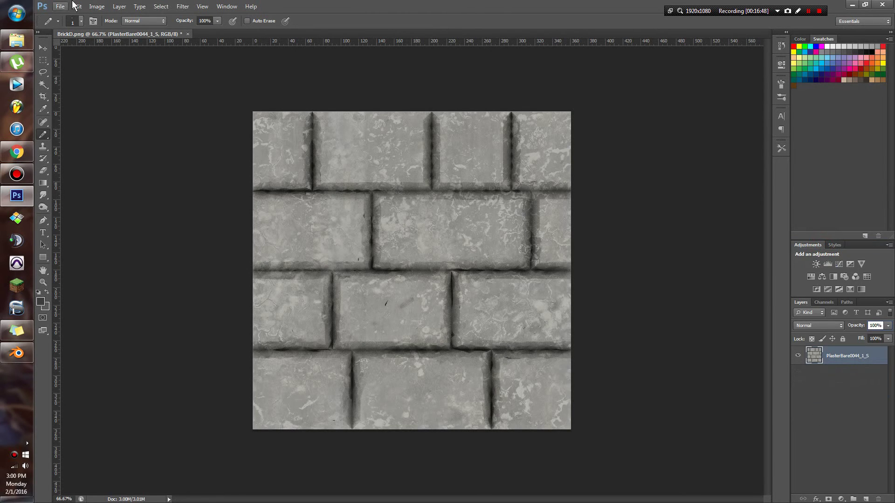
# Darken the merged brick texture with Levels by lowering the white output level
pyautogui.click(96, 6)
pyautogui.moveTo(139, 27)
pyautogui.click(236, 38)
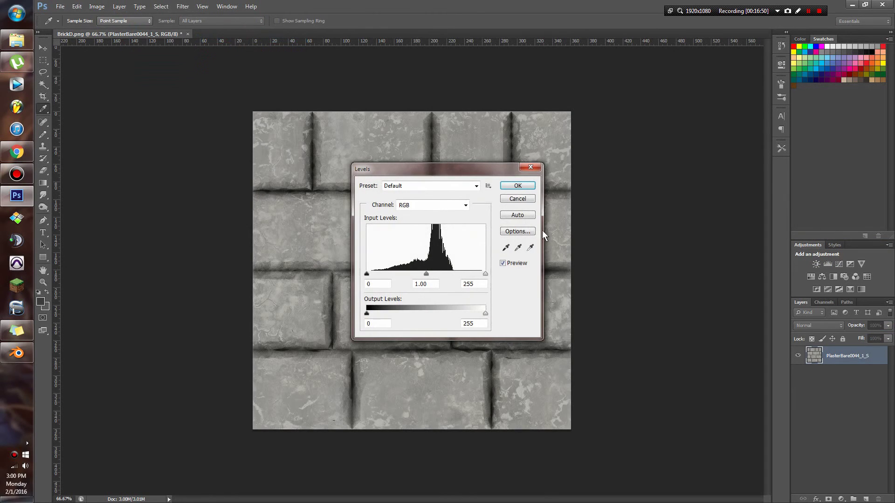
pyautogui.moveTo(368, 312); pyautogui.dragTo(377, 314)
pyautogui.hotkey('ctrl', 'z')
pyautogui.moveTo(485, 313); pyautogui.dragTo(458, 313)
pyautogui.click(517, 185)
pyautogui.press('b')
# Export the brick texture for web as a PNG-24 into the texture painting folder
pyautogui.keyDown('alt'); pyautogui.scroll(-2, 533, 287); pyautogui.keyUp('alt')
pyautogui.keyDown('alt'); pyautogui.scroll(2, 534, 287); pyautogui.keyUp('alt')
pyautogui.click(62, 6)
pyautogui.click(94, 135)
pyautogui.press('Return')
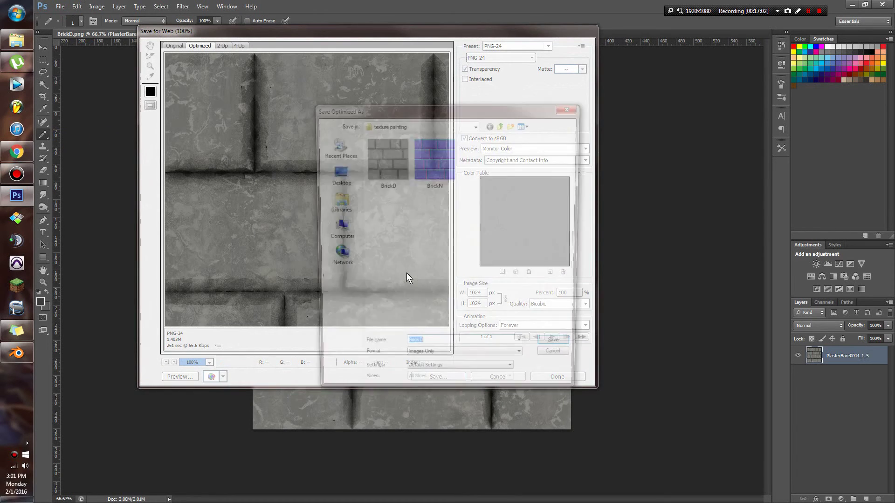